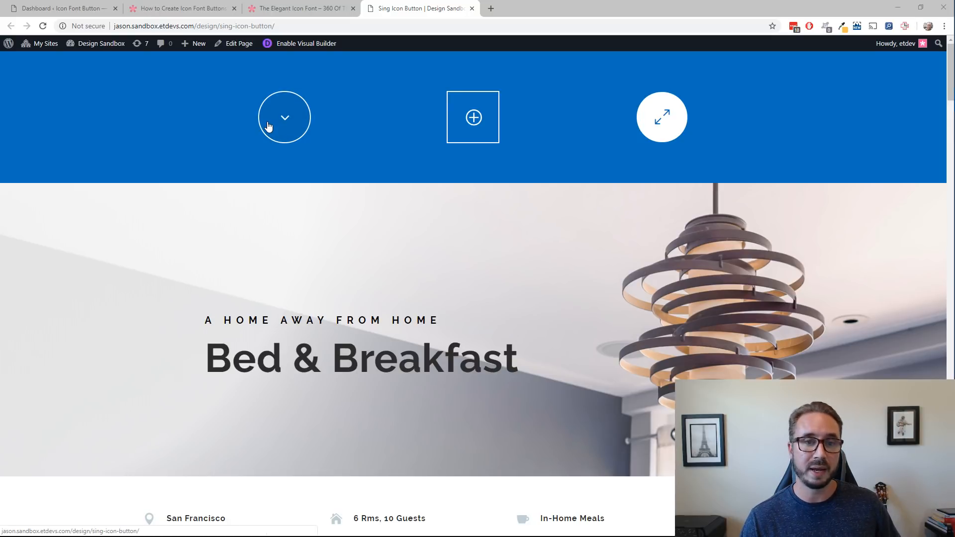
Examine the Sing Icon Button demo page, including the three icon buttons at its top and the plus icon buttons on the room images.
scroll(217, 171, down, 2)
scroll(217, 171, up, 2)
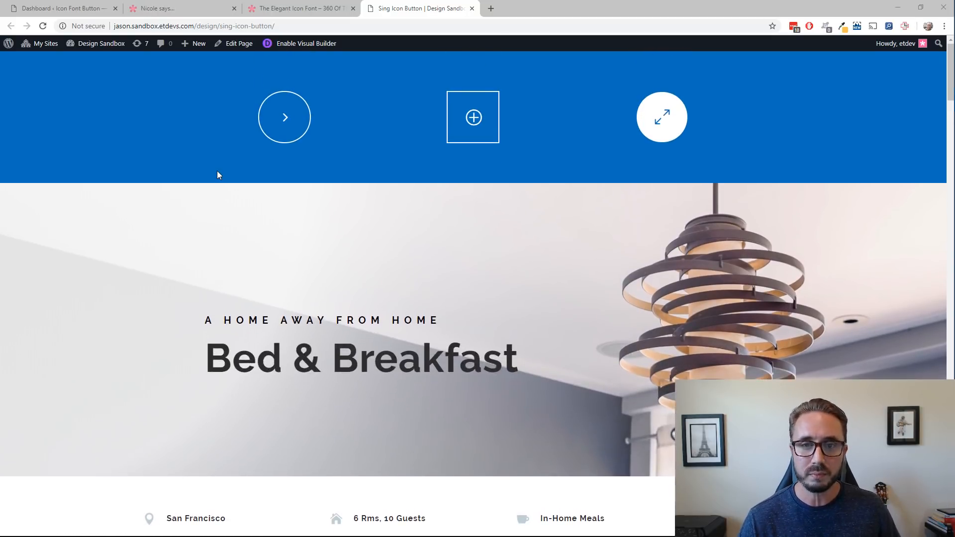
scroll(217, 171, down, 9)
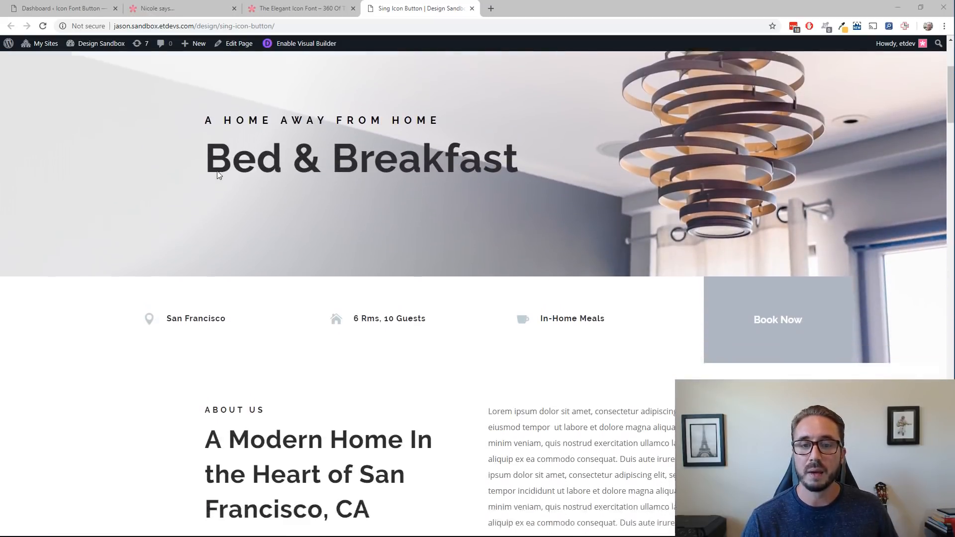
scroll(217, 171, down, 4)
scroll(217, 171, up, 1)
scroll(217, 171, down, 1)
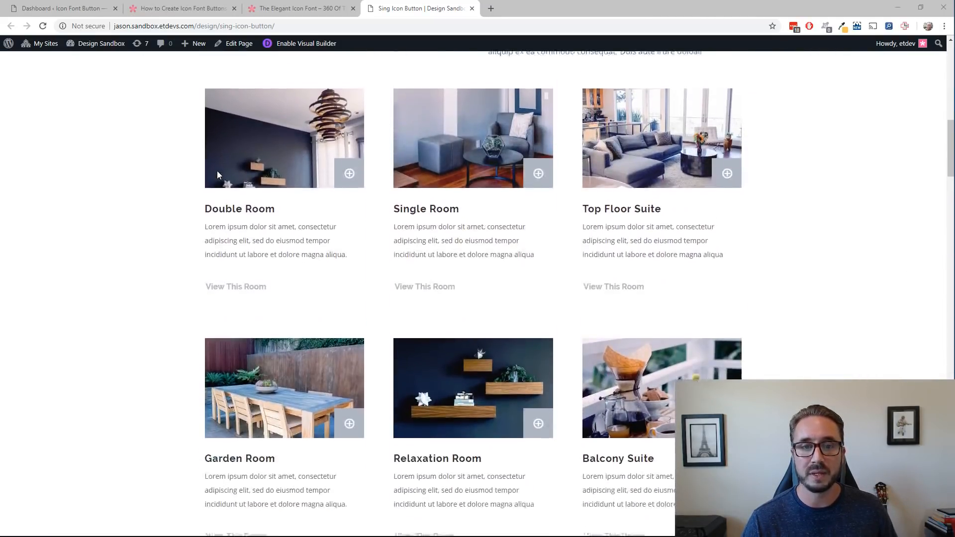
scroll(210, 177, down, 1)
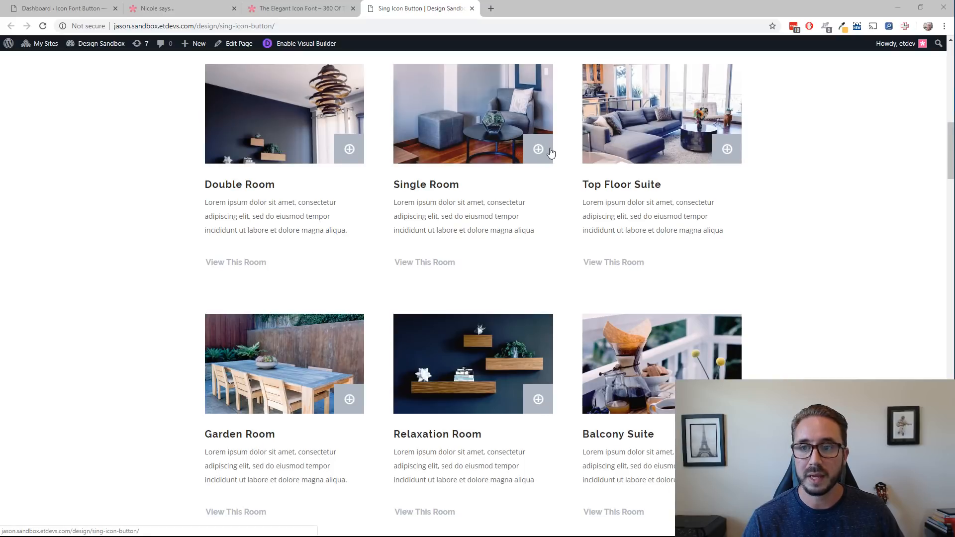
scroll(128, 211, up, 3)
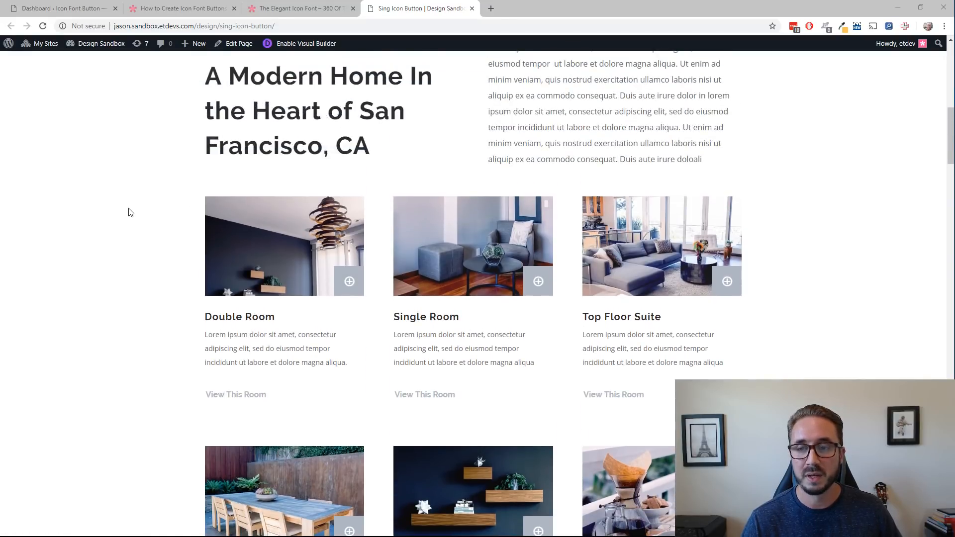
scroll(129, 213, down, 2)
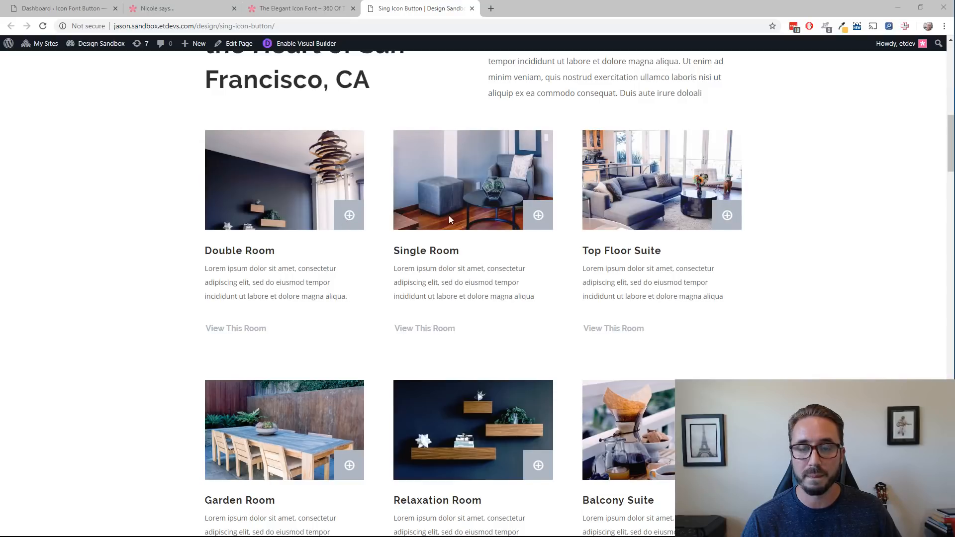
scroll(527, 219, down, 1)
scroll(448, 259, down, 2)
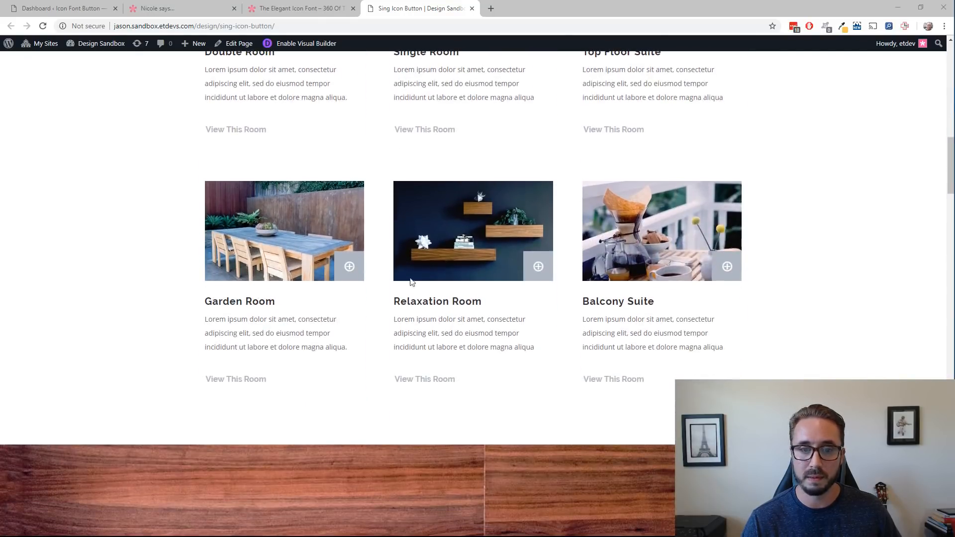
scroll(548, 244, up, 1)
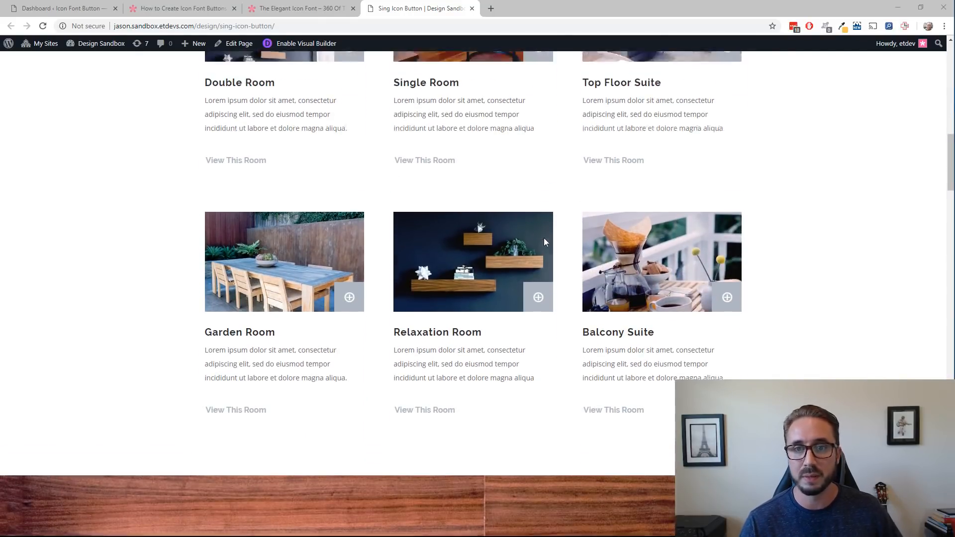
scroll(544, 243, up, 15)
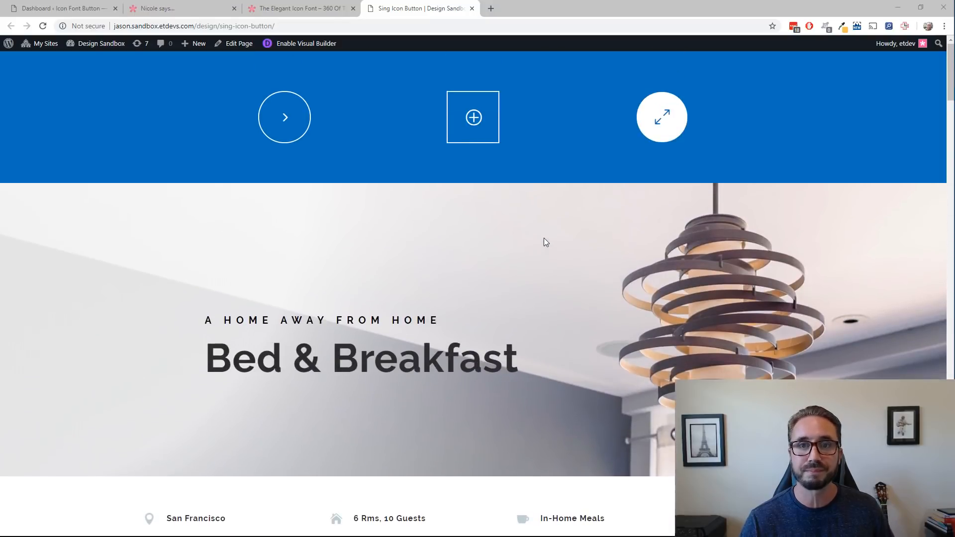
click(432, 8)
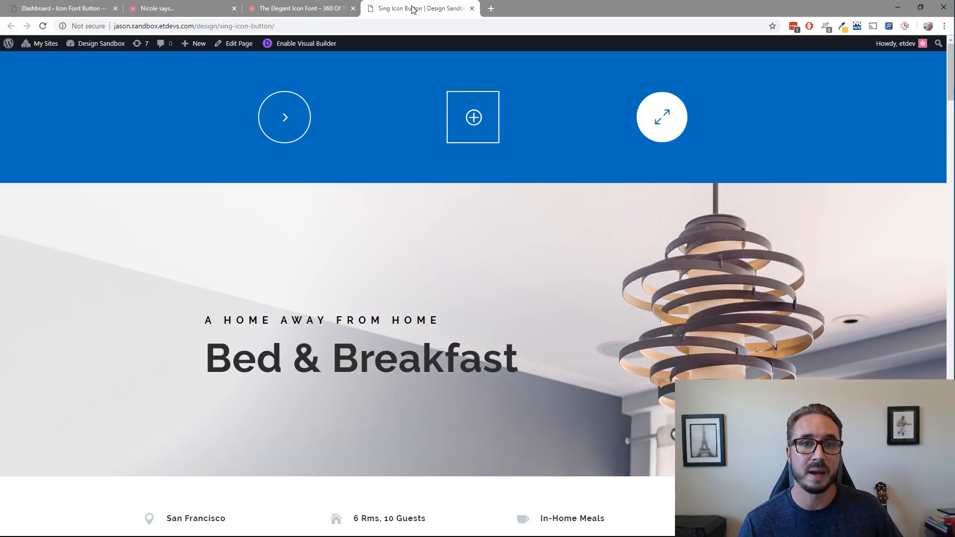
Review the Elegant Icon Font article, examining its icon set and the download link for the icons.
click(328, 9)
scroll(488, 181, down, 10)
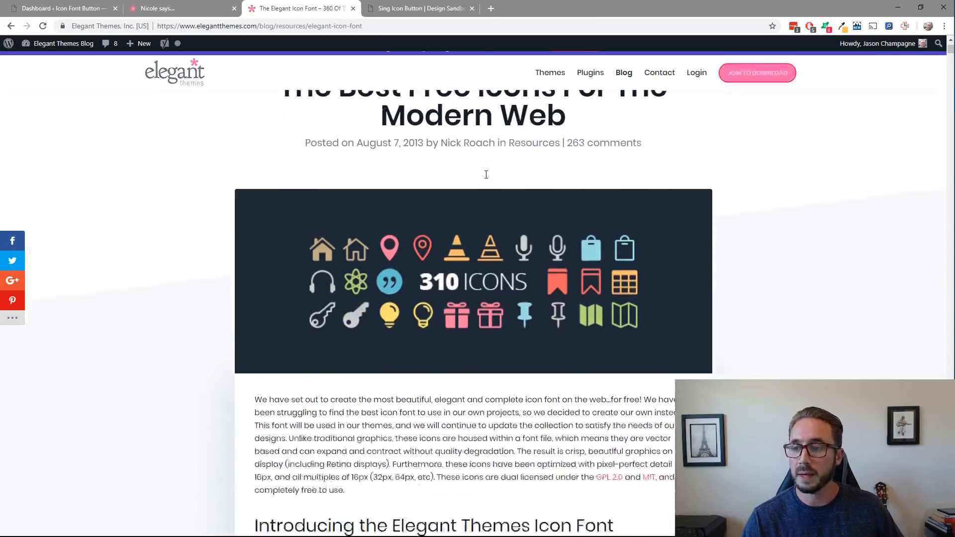
scroll(488, 170, down, 8)
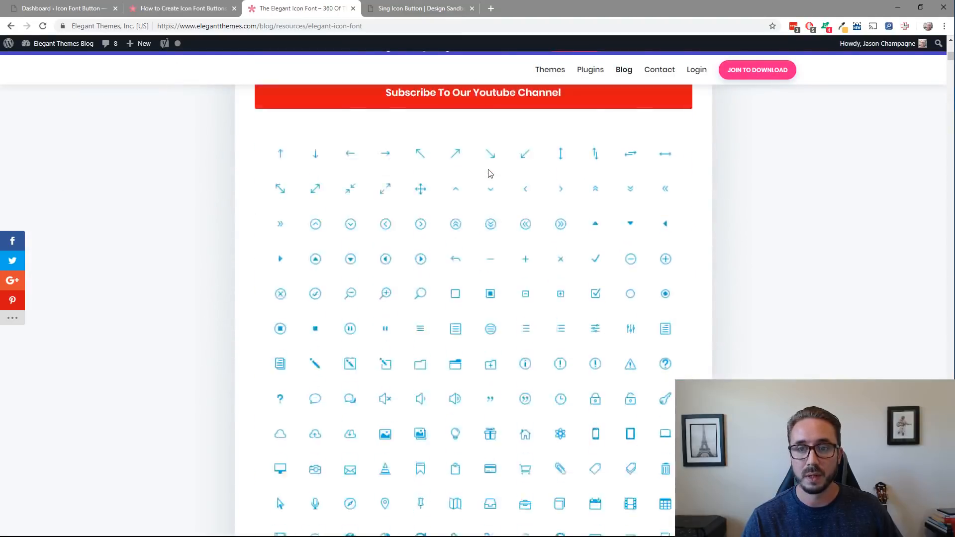
scroll(488, 169, up, 20)
scroll(490, 169, down, 1)
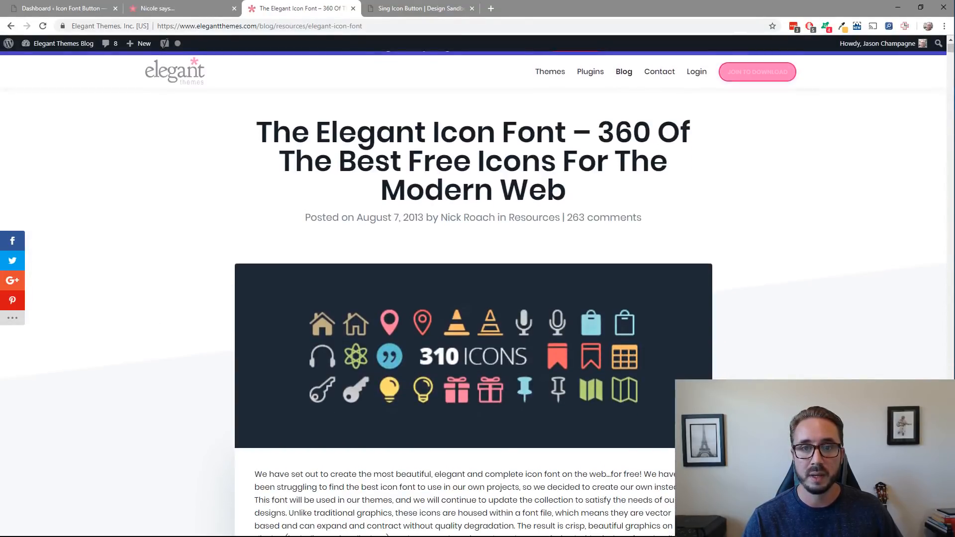
scroll(548, 142, down, 20)
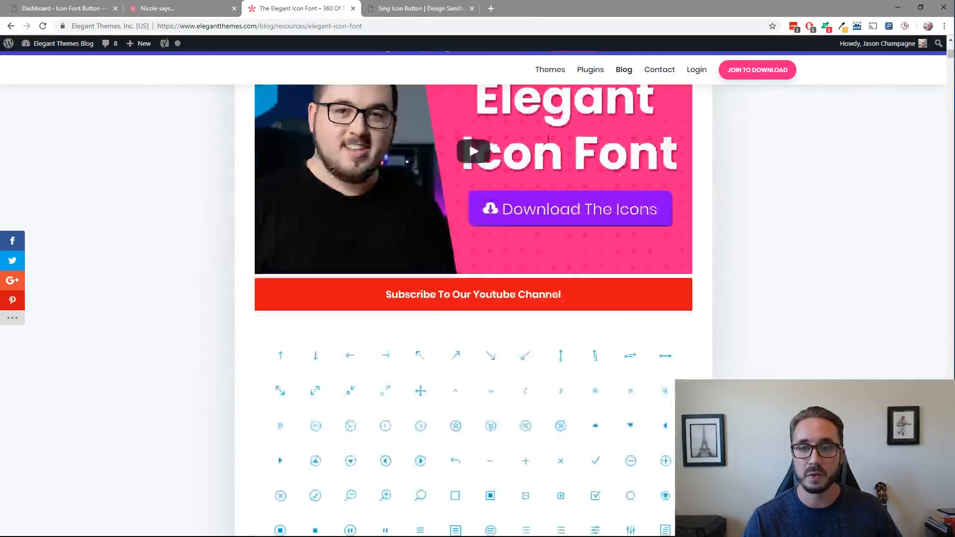
scroll(546, 147, down, 8)
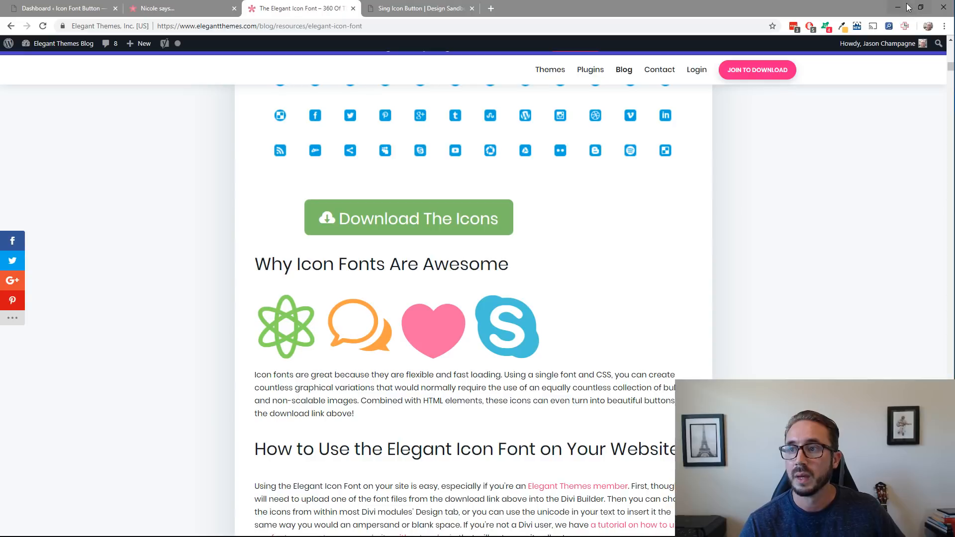
Arrange the browser window so the file window with the downloaded fonts folder sits beside it.
drag(864, 9, 626, 16)
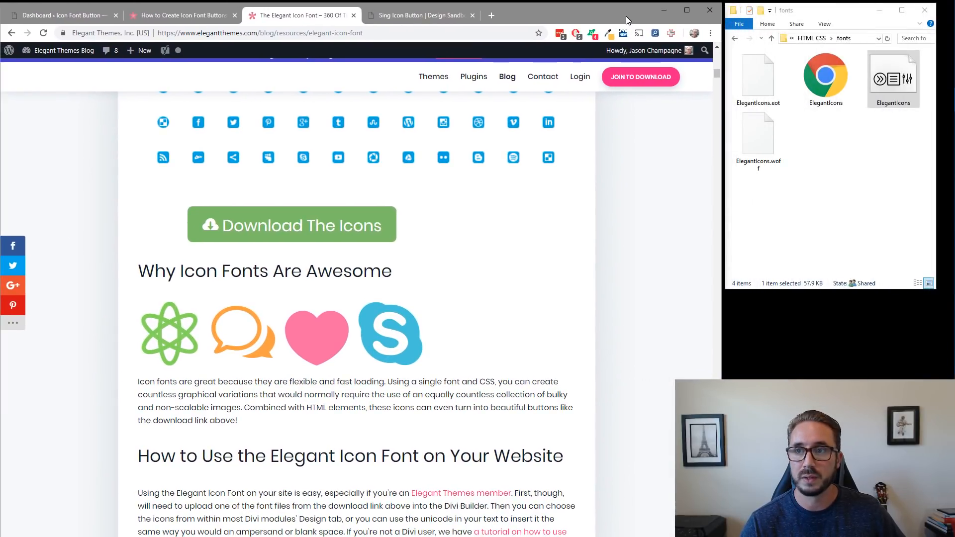
click(835, 10)
mouse_move(835, 10)
mouse_down()
mouse_move(835, 116)
mouse_move(840, 10)
mouse_up()
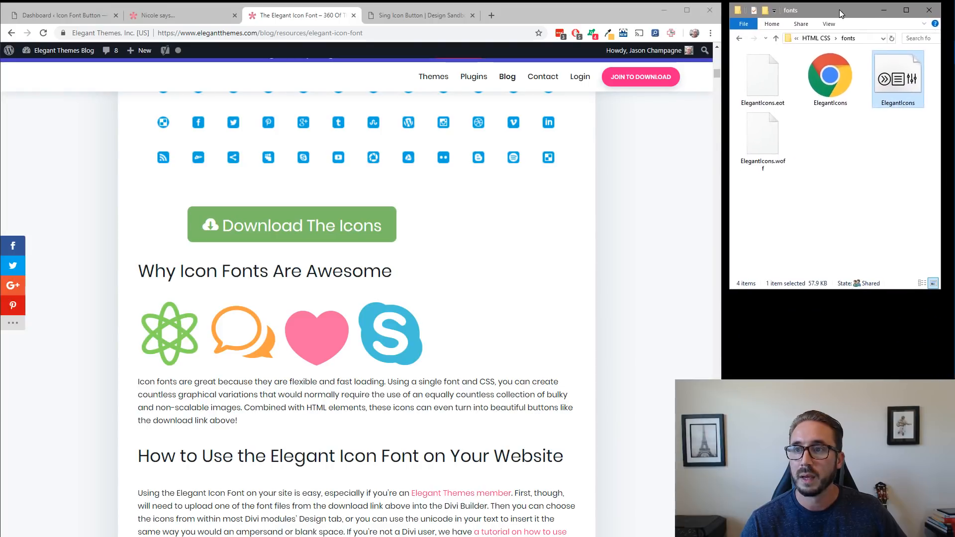
Go back up to the elegant_font folder and trace the path through HTML CSS to the fonts folder.
click(741, 38)
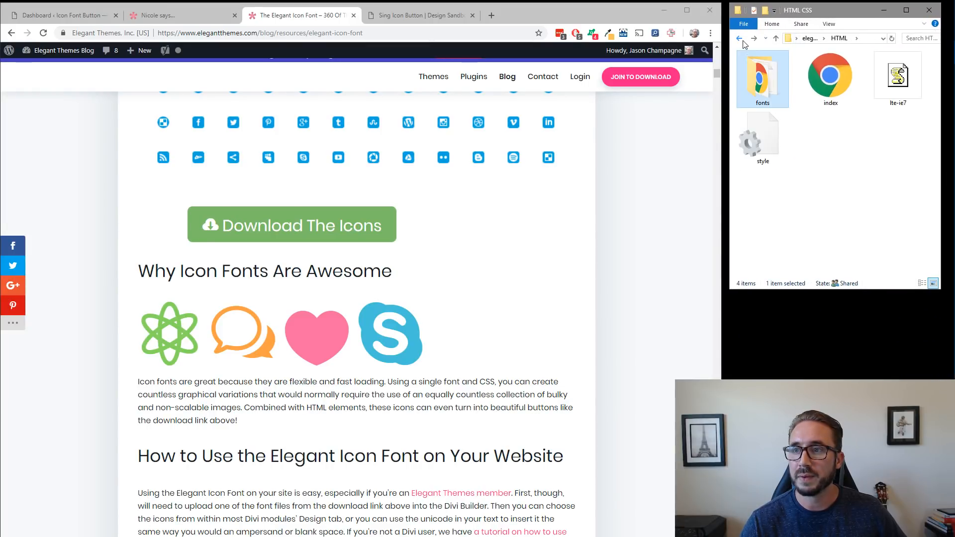
click(742, 39)
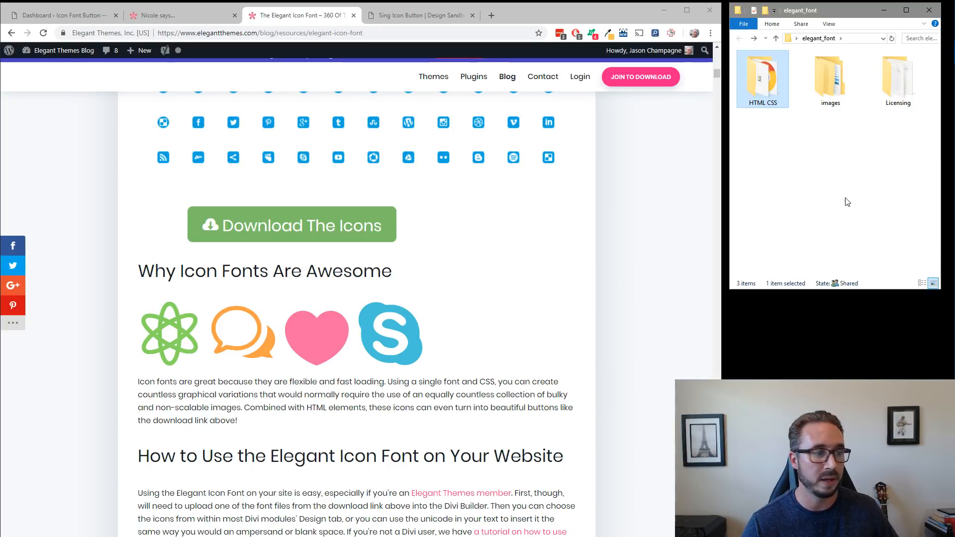
double_click(765, 83)
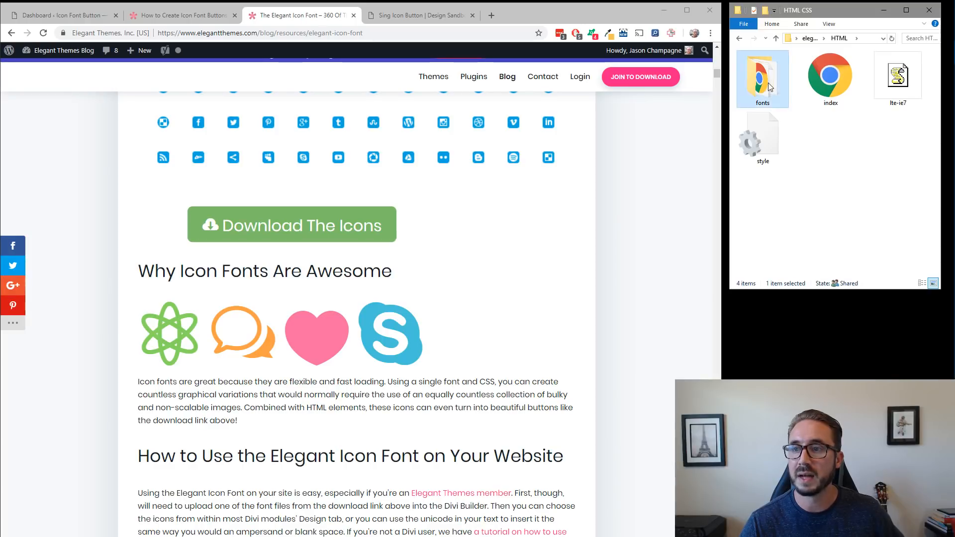
double_click(770, 87)
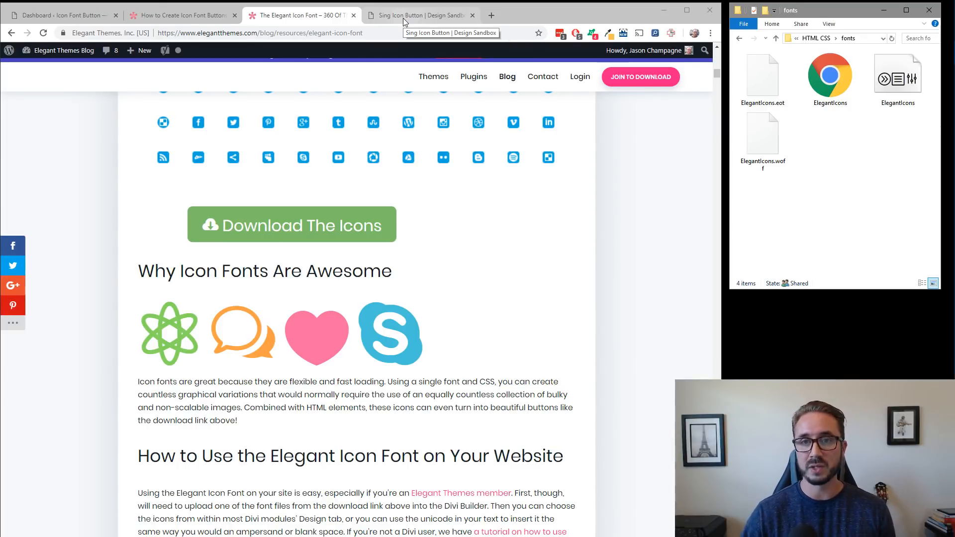
From the Icon Font Button site's dashboard, add a new page titled "icon font button".
click(403, 18)
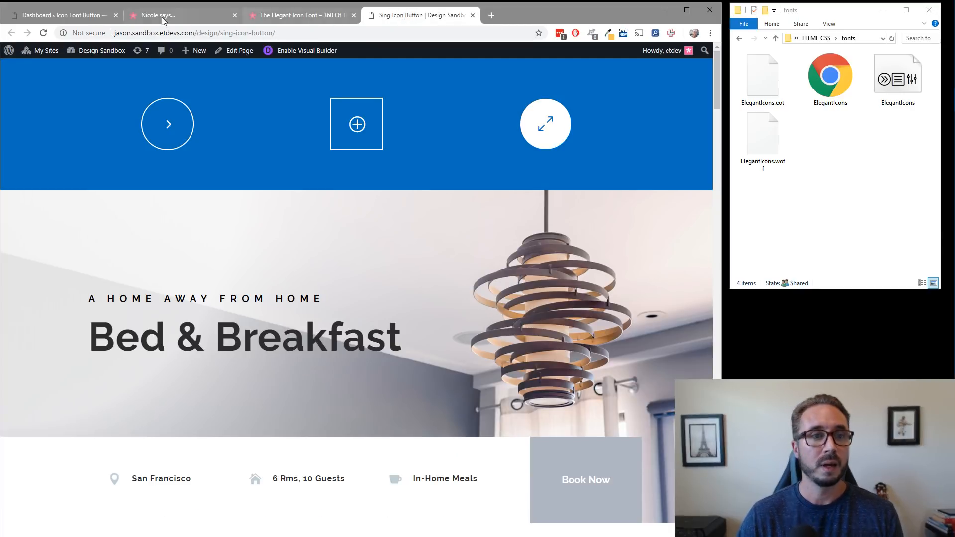
click(52, 17)
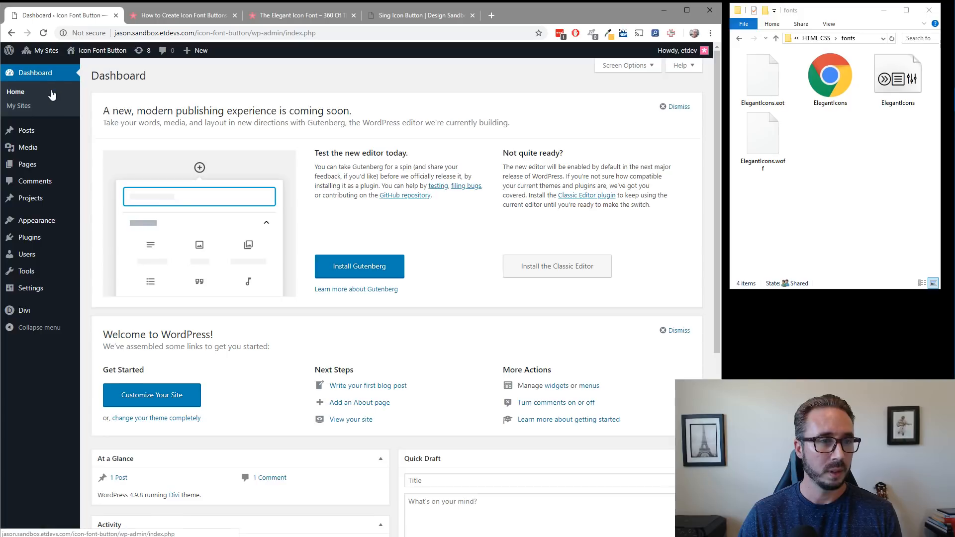
mouse_move(48, 169)
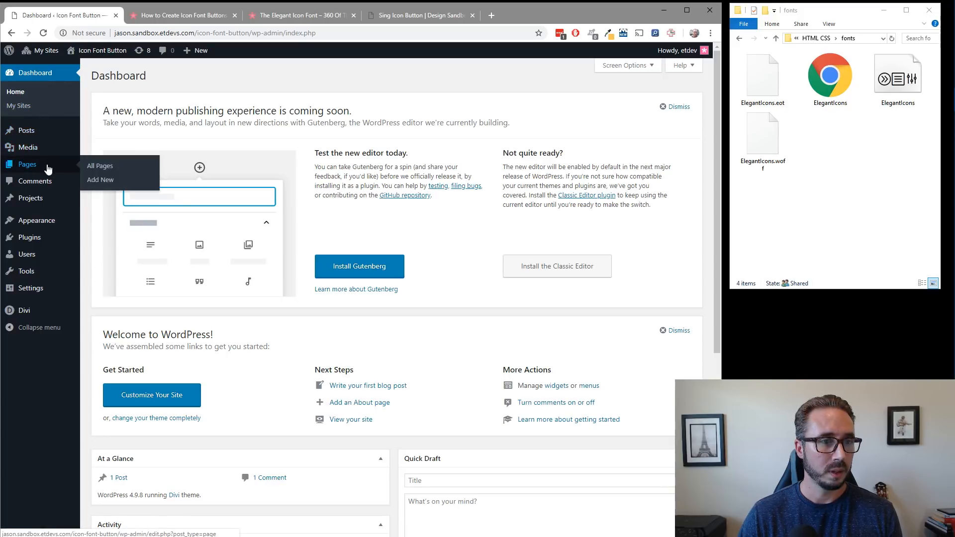
click(98, 181)
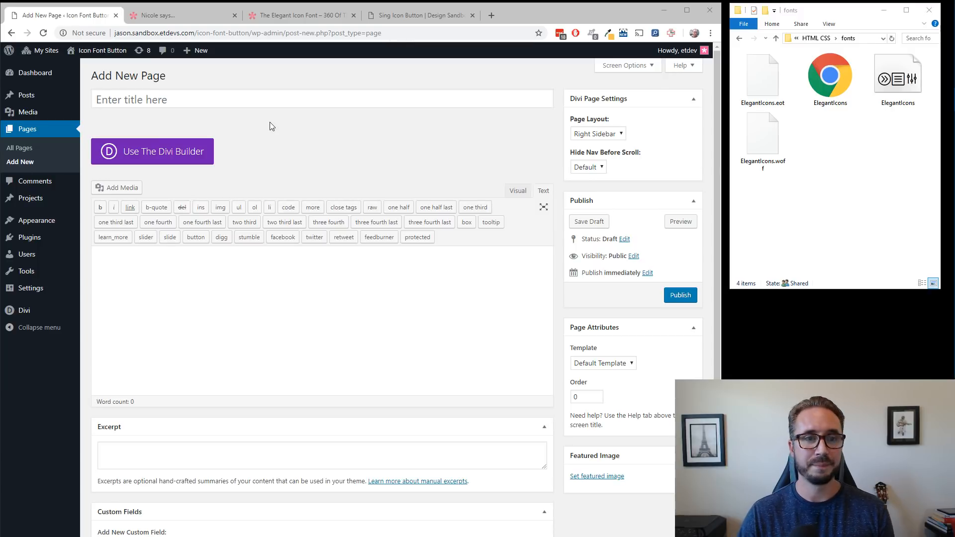
click(288, 102)
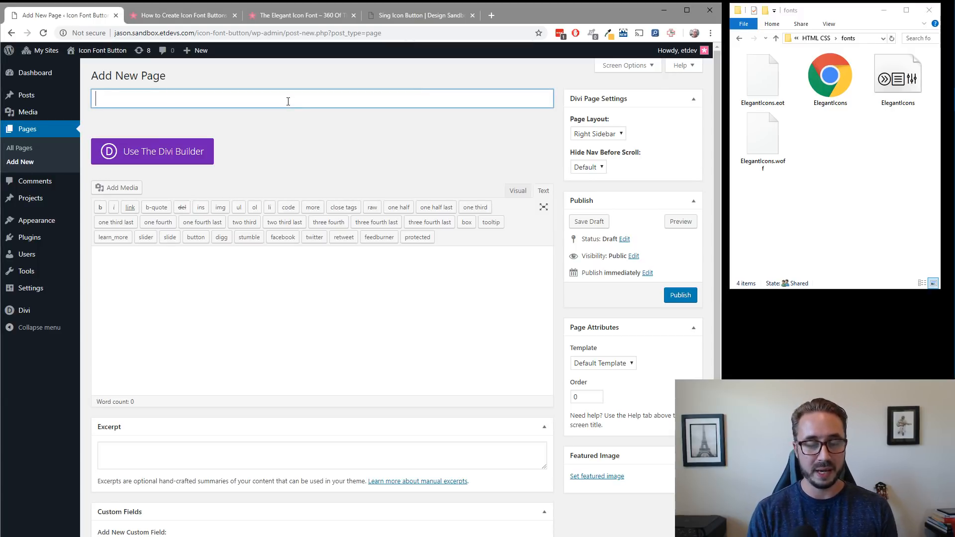
text(icon fo)
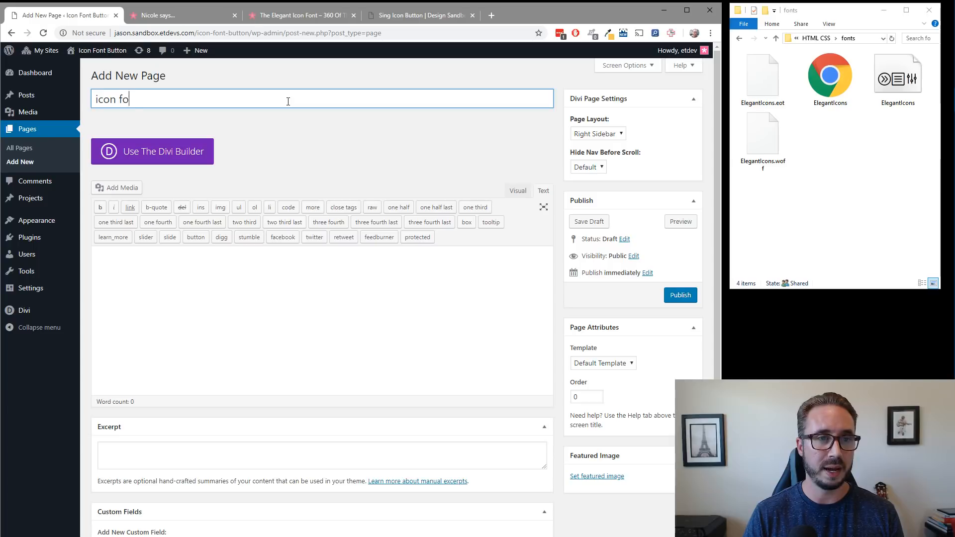
text(ntt)
key(BackSpace)
text(button)
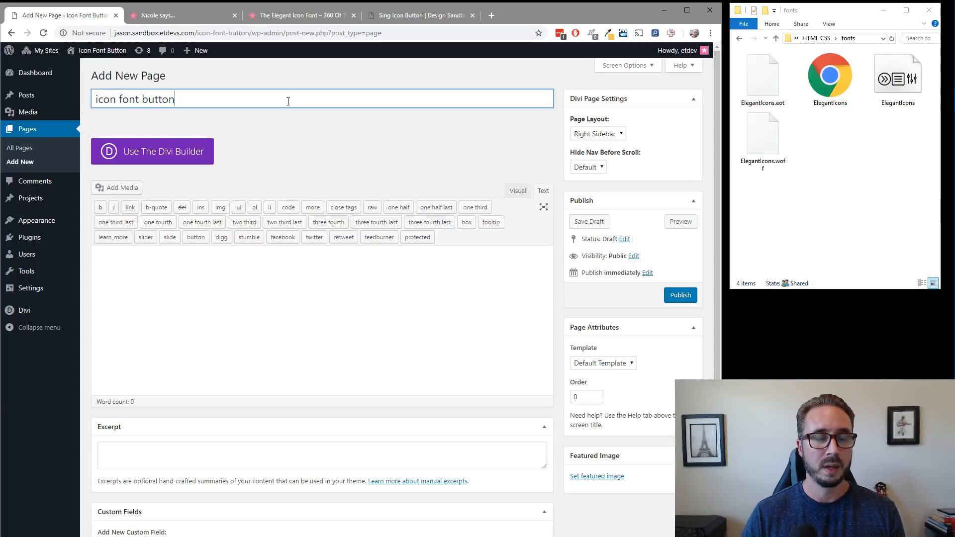
Enable the Divi Builder for the page, launch the Visual Builder and choose to build from scratch.
click(189, 152)
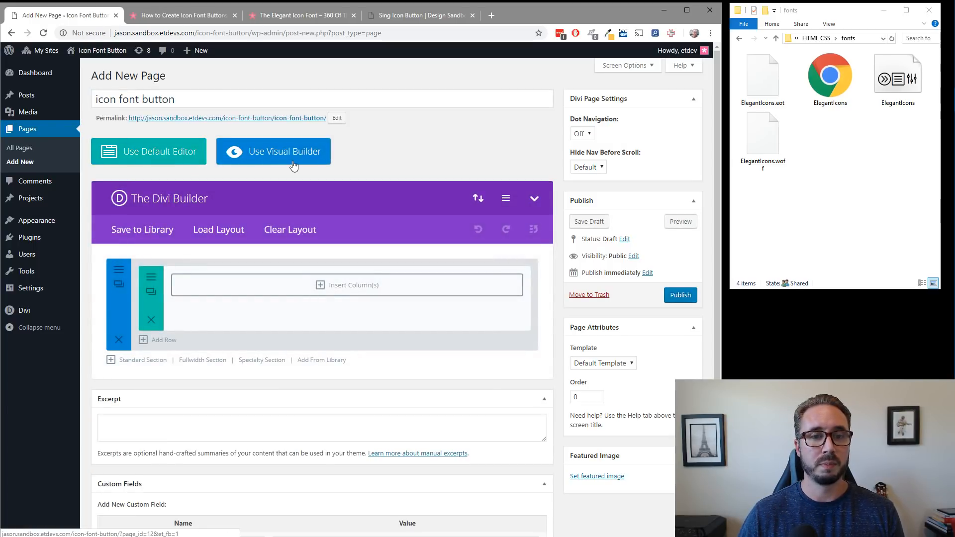
click(294, 167)
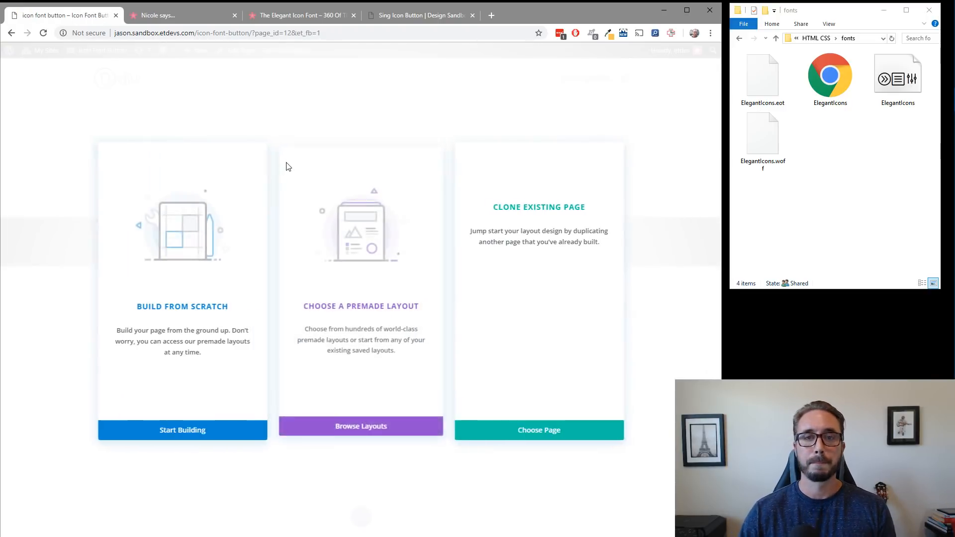
click(185, 249)
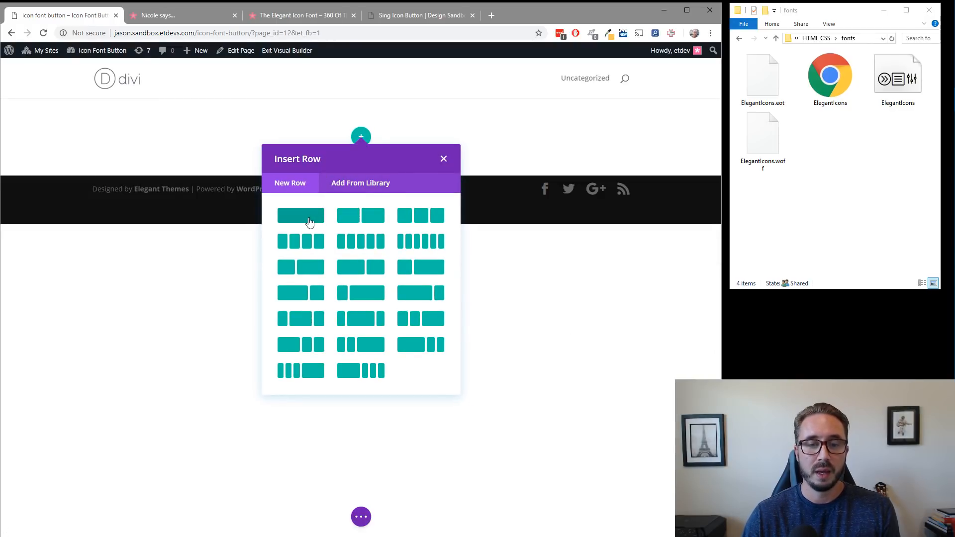
Insert a row with three equal columns and add a Button module to its first column, leaving the button's default settings.
click(422, 214)
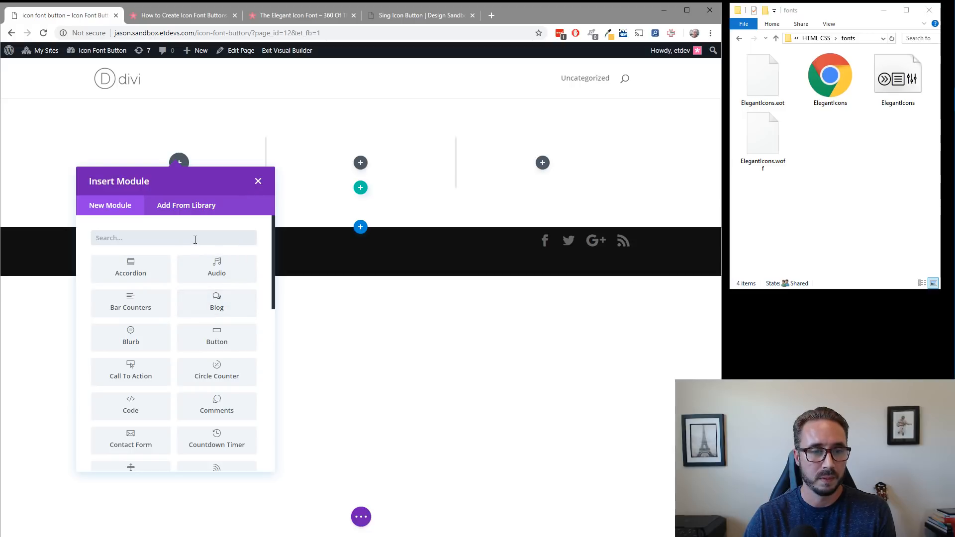
text(button)
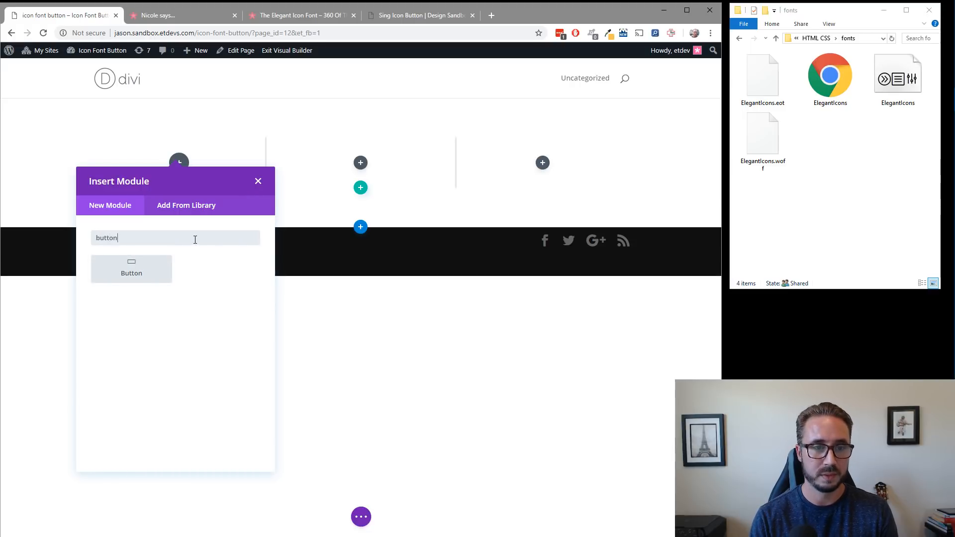
click(155, 279)
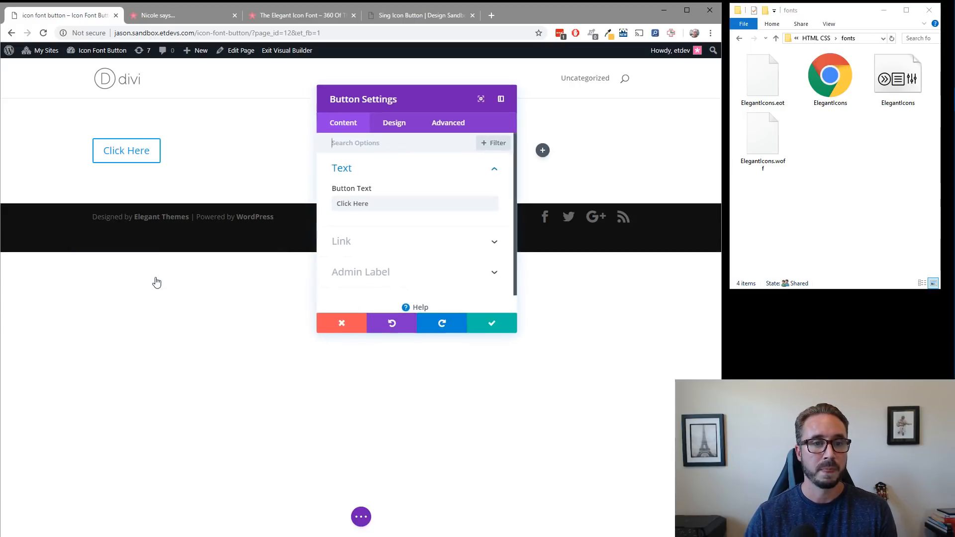
click(354, 325)
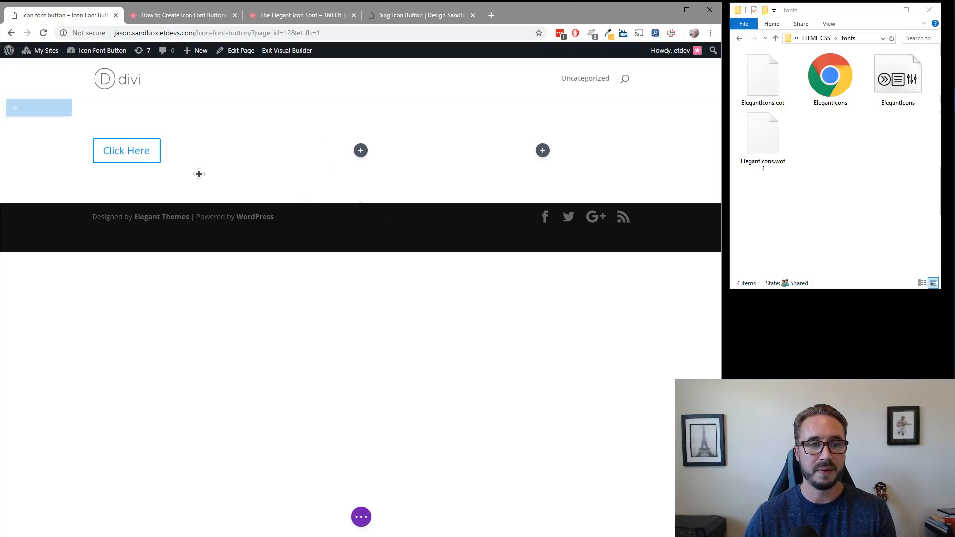
Try to upload the ElegantIcons TrueType font file to the builder as a custom font supporting all weights.
click(887, 147)
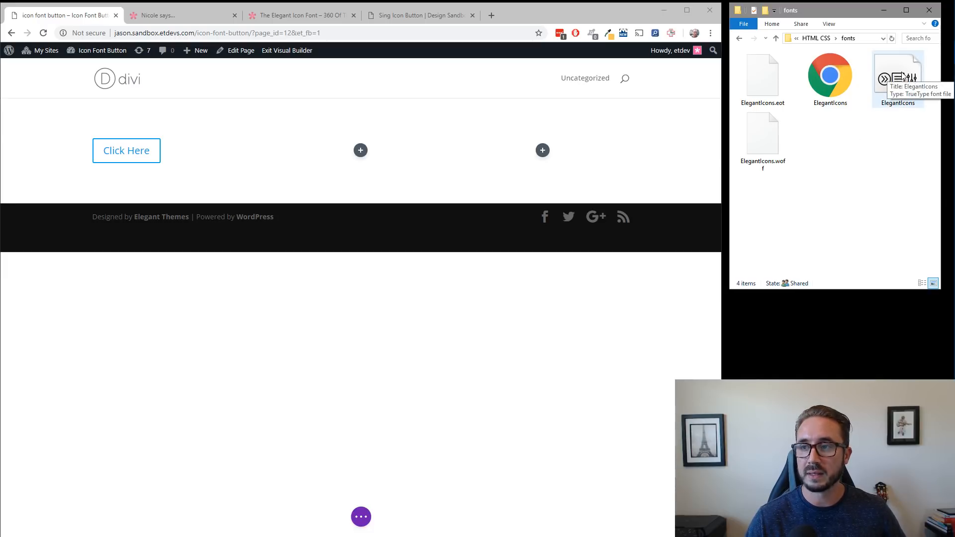
drag(902, 75, 407, 196)
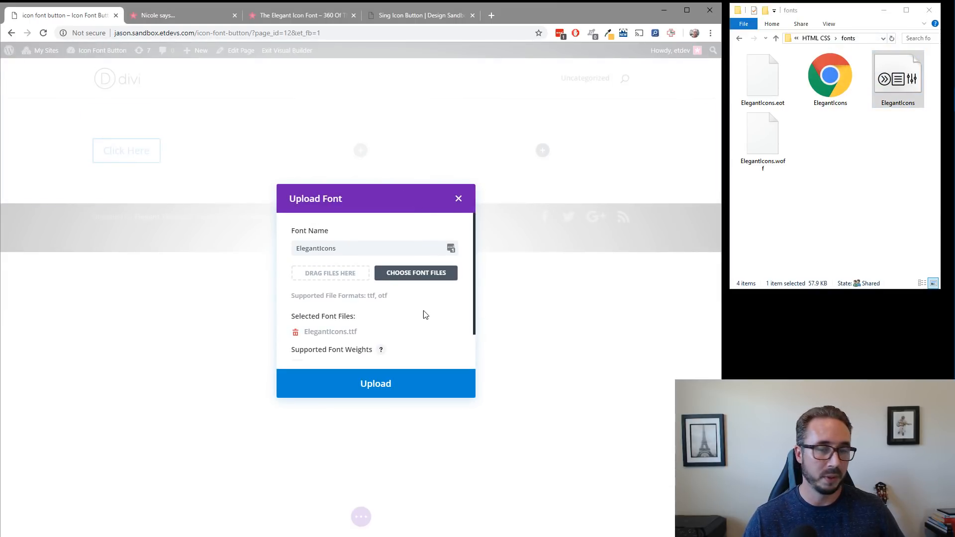
scroll(362, 322, down, 1)
scroll(364, 322, down, 1)
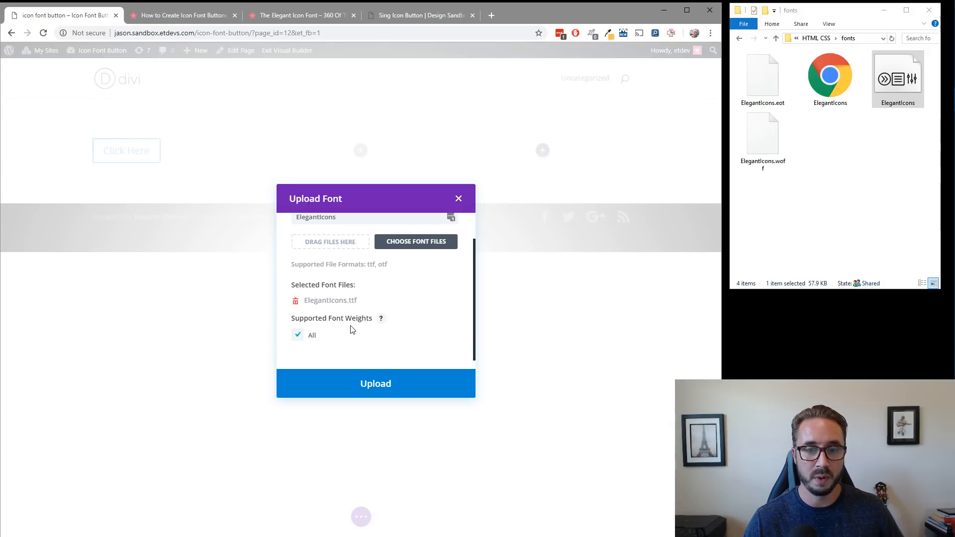
scroll(383, 307, up, 1)
scroll(393, 304, down, 1)
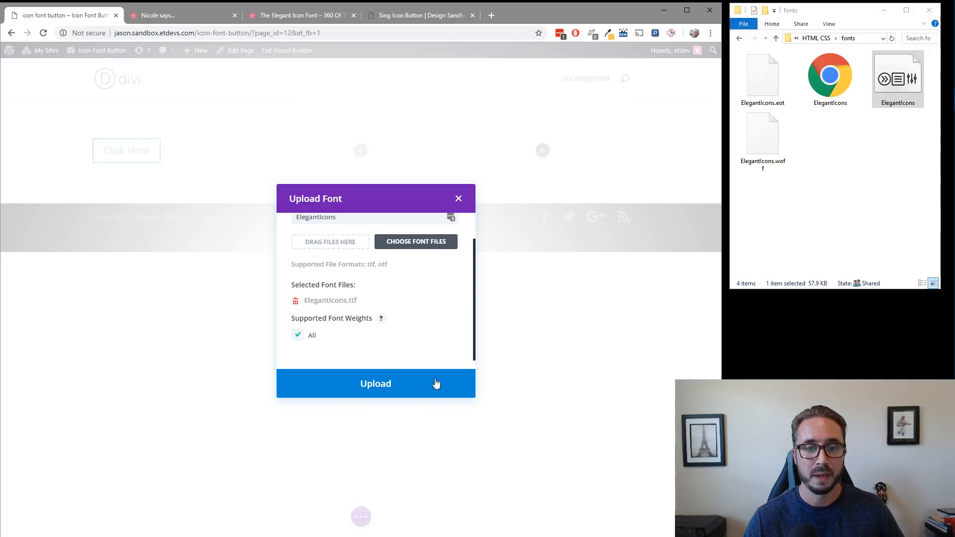
click(375, 384)
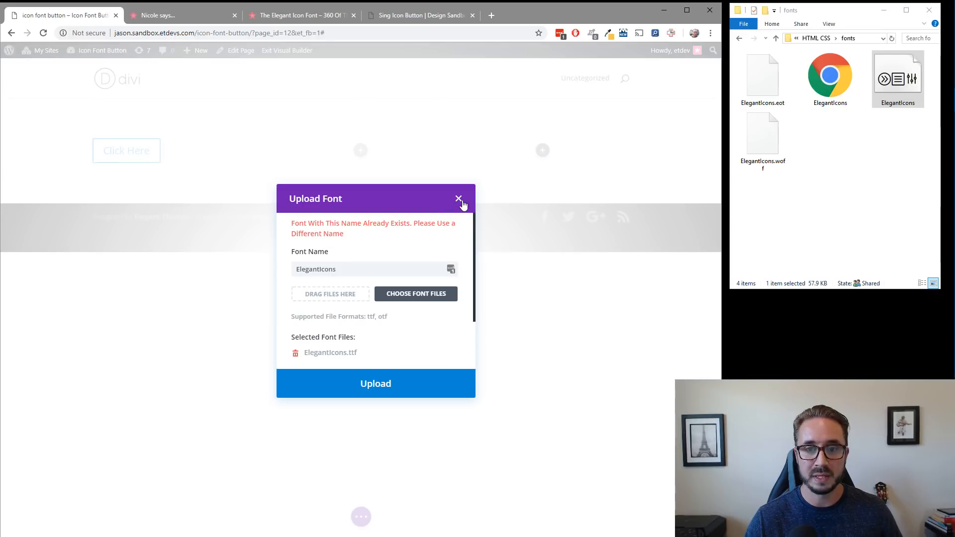
click(459, 198)
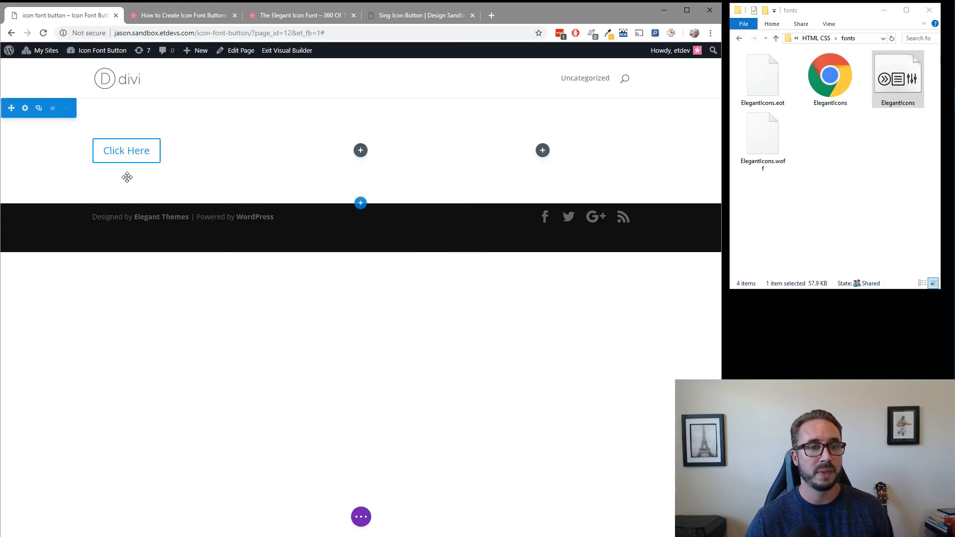
Enable custom styles for the Click Here button in its design settings.
click(156, 151)
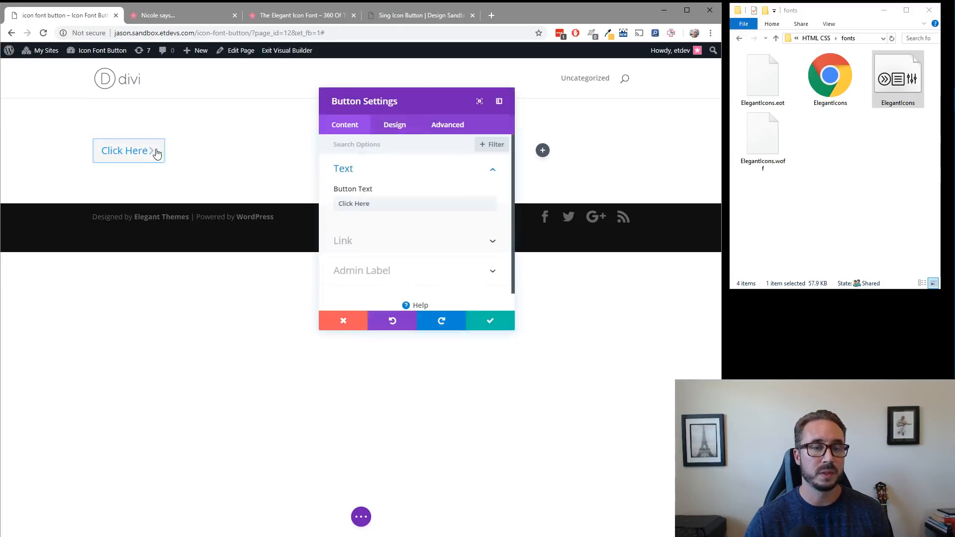
click(404, 125)
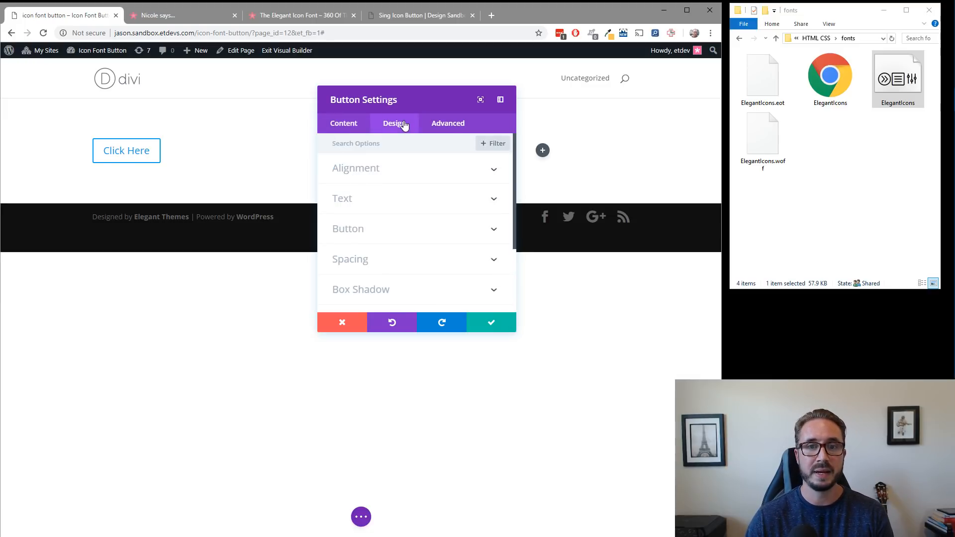
click(392, 203)
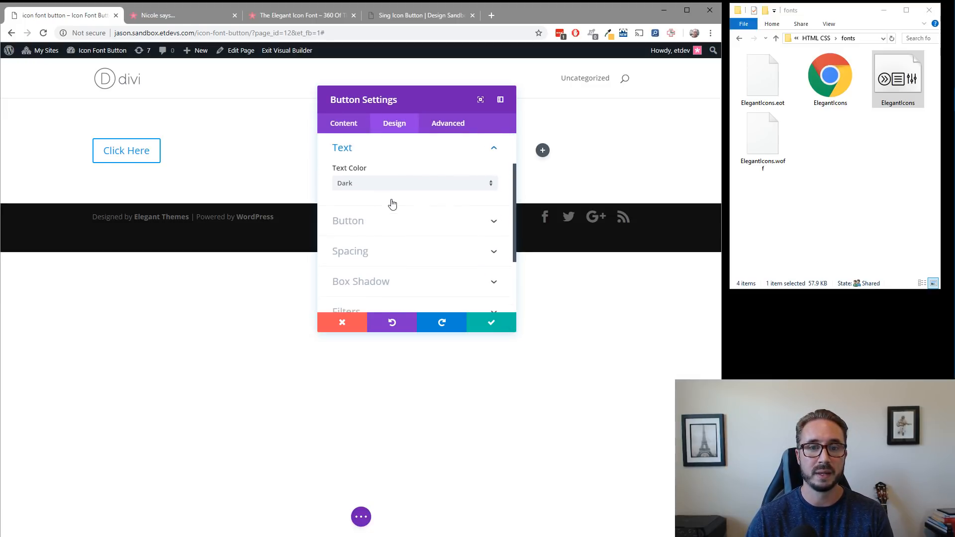
click(384, 225)
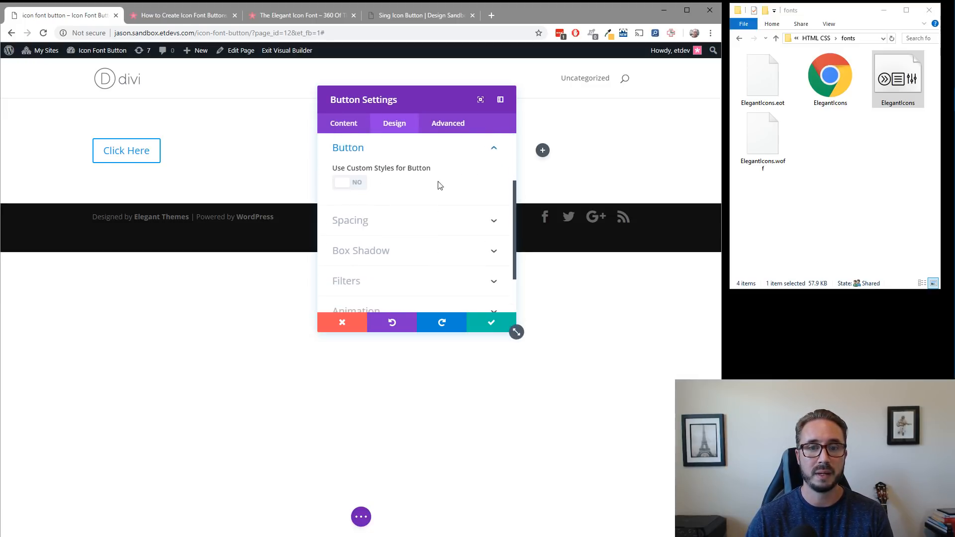
click(362, 184)
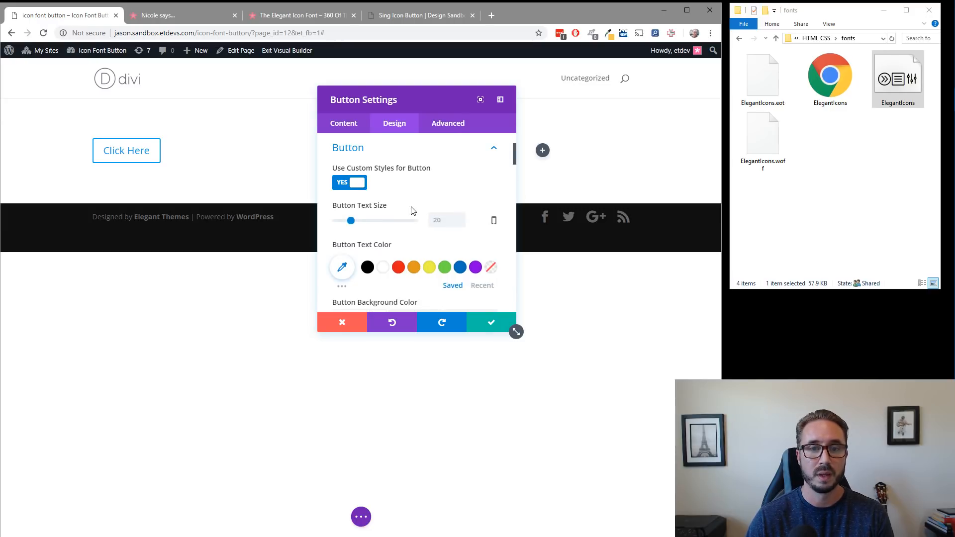
Set the button's font to the uploaded ElegantIcons custom font.
scroll(416, 211, down, 5)
scroll(408, 215, down, 8)
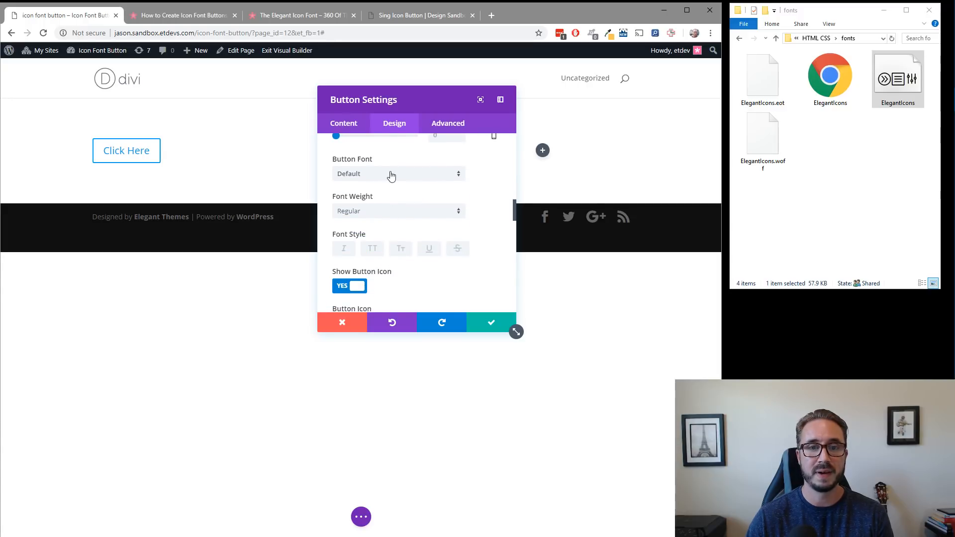
click(389, 179)
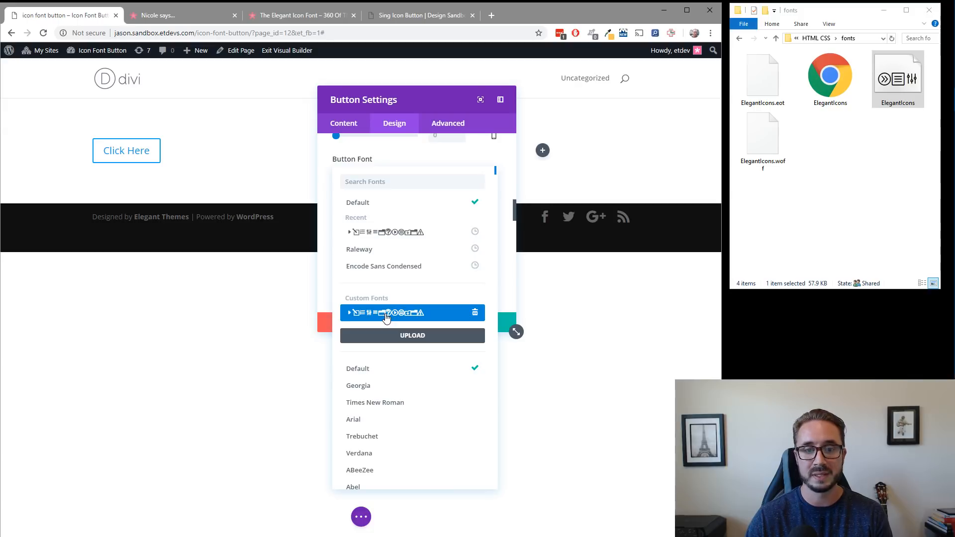
click(386, 317)
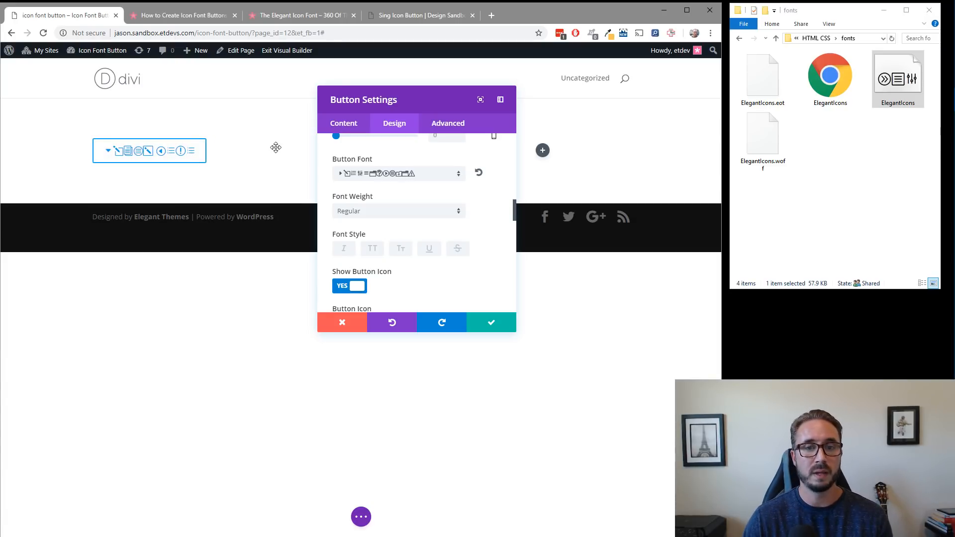
Replace the button's text with the character 5.
click(365, 127)
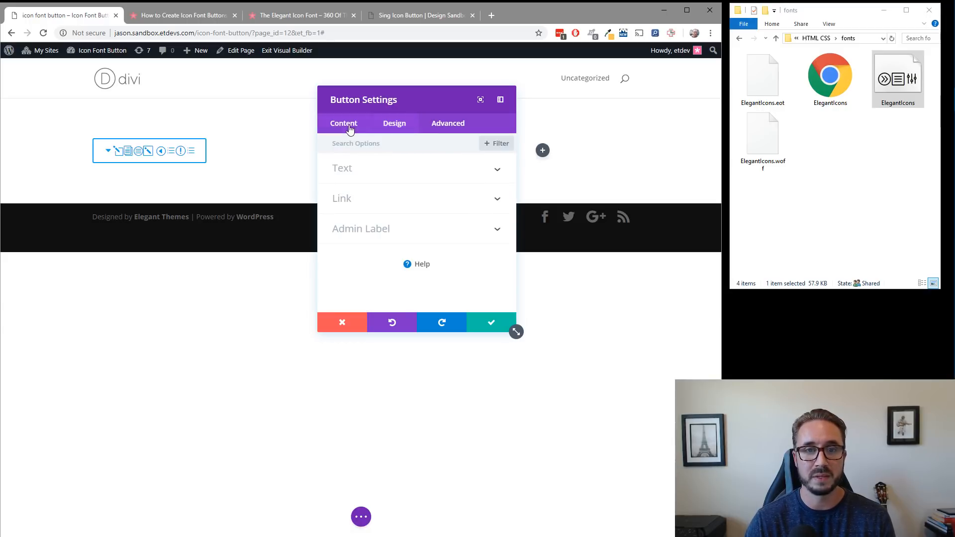
click(376, 169)
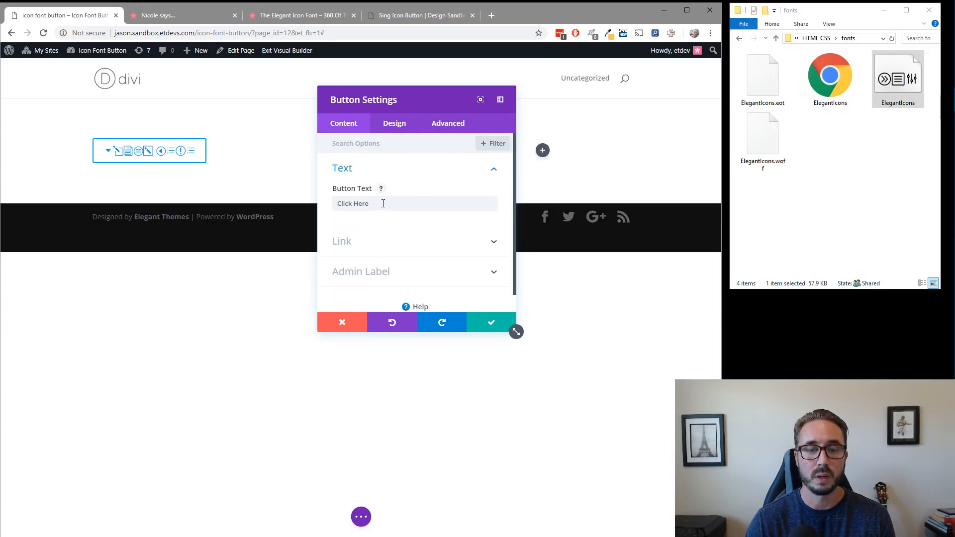
drag(390, 206, 334, 206)
key(BackSpace)
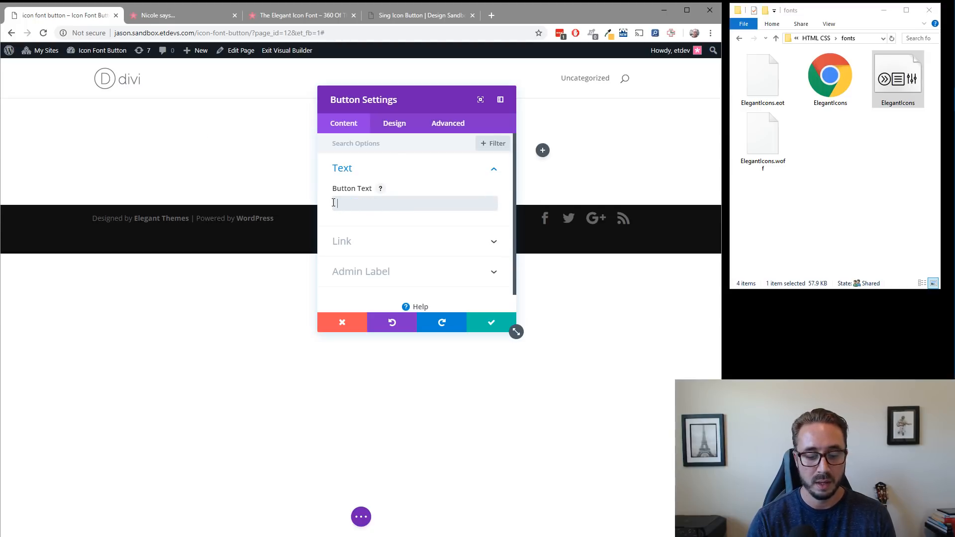
text(5)
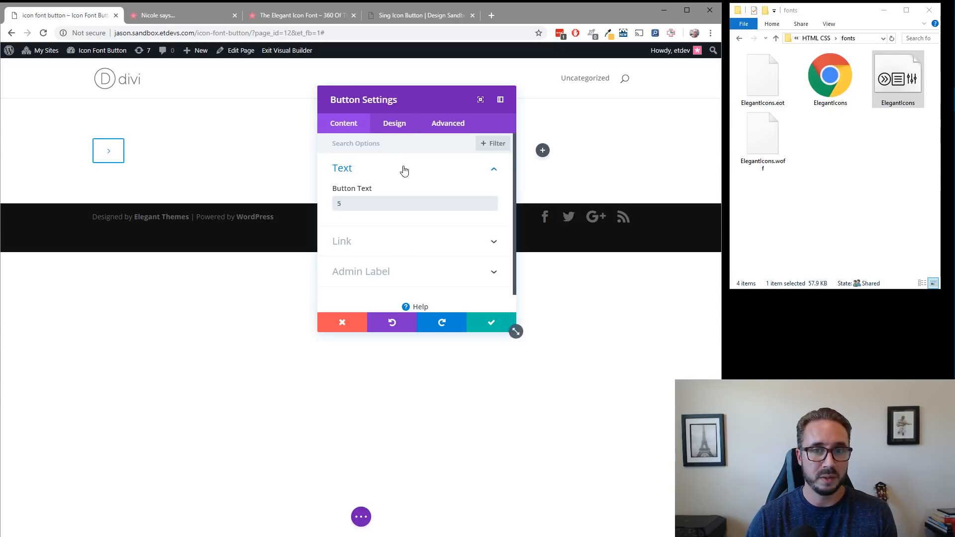
Move the button settings window slightly closer to the button and set the button text size to 30px.
drag(428, 100, 397, 107)
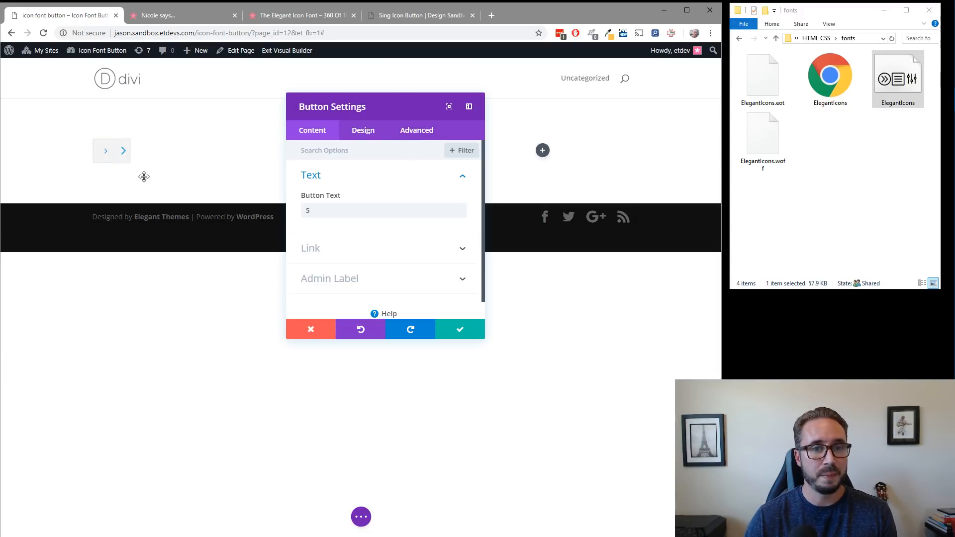
click(361, 132)
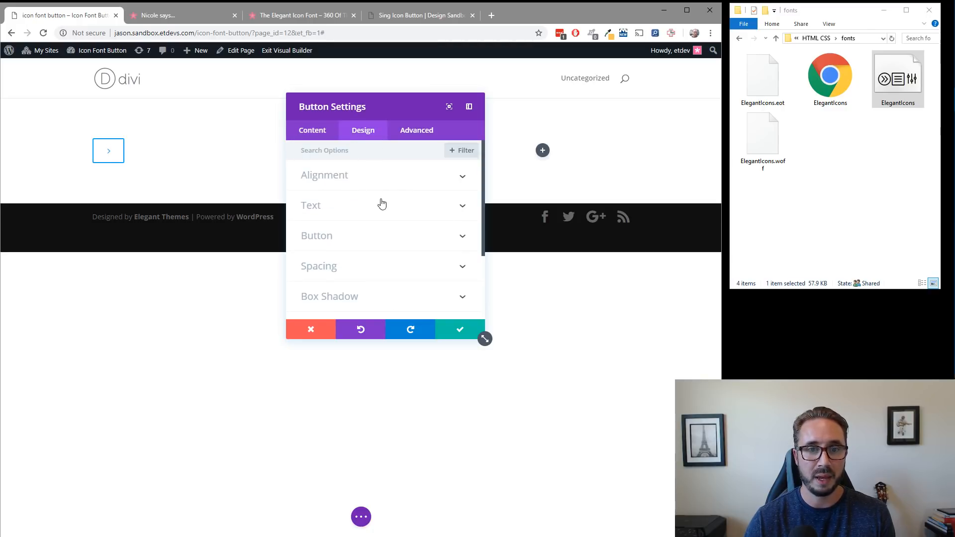
click(379, 206)
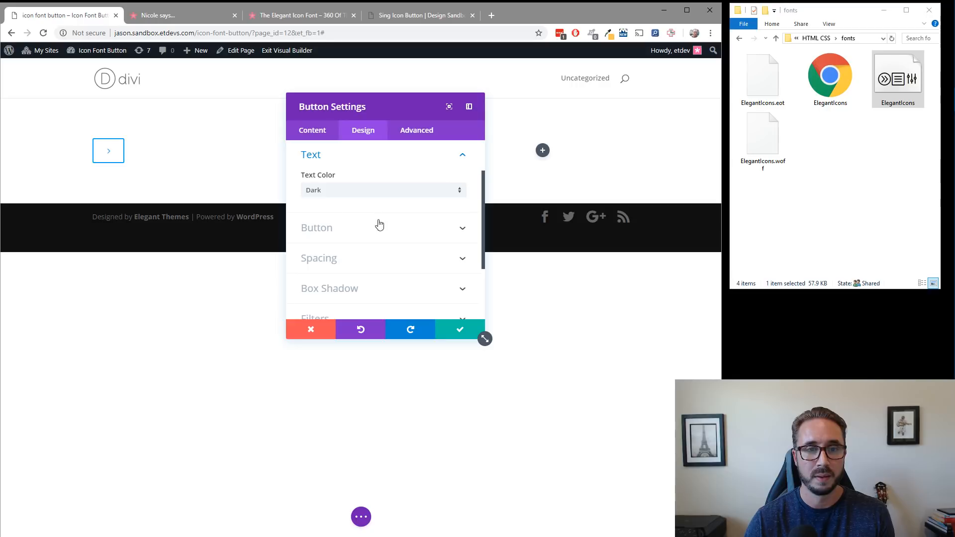
click(364, 232)
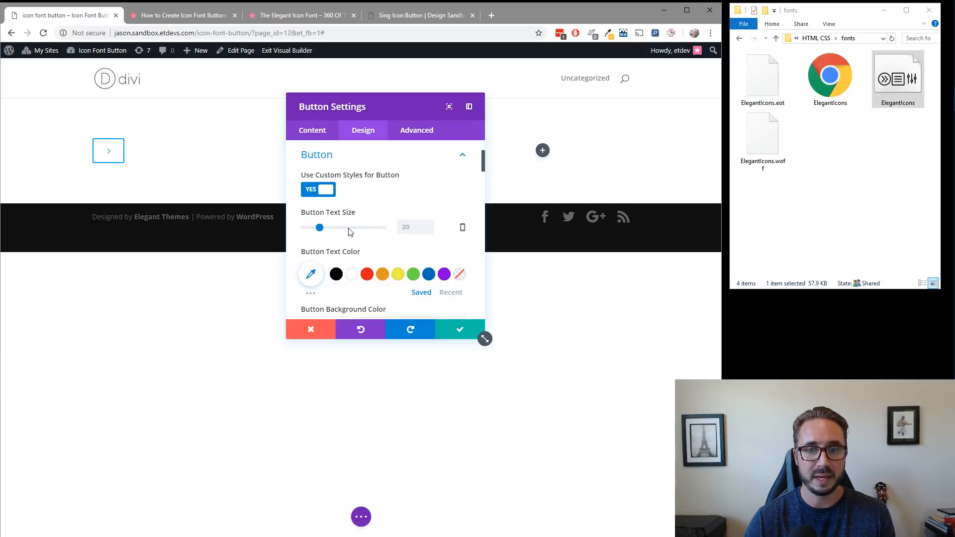
click(403, 227)
text(30)
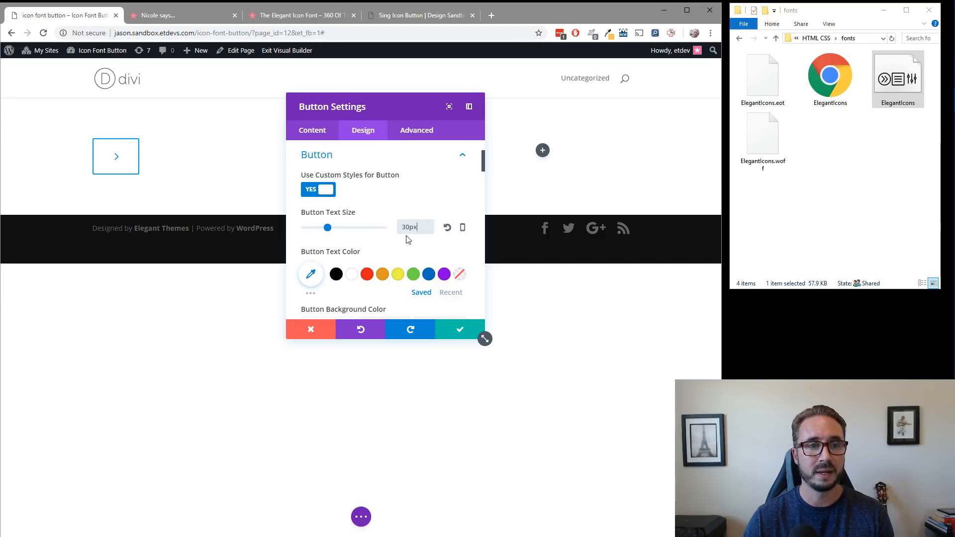
Look over the button's text color, background color and border width options.
scroll(431, 247, down, 1)
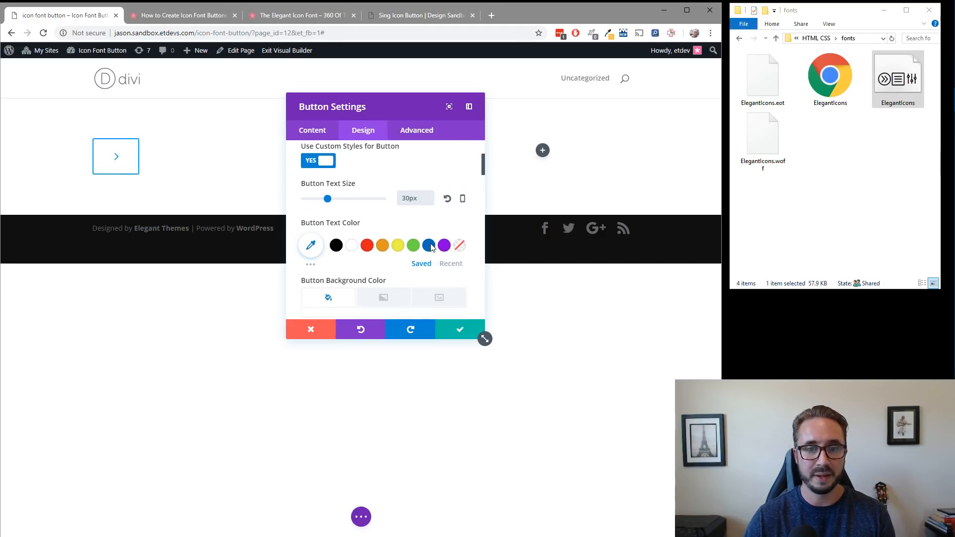
scroll(431, 247, down, 2)
scroll(431, 247, up, 2)
scroll(431, 247, down, 2)
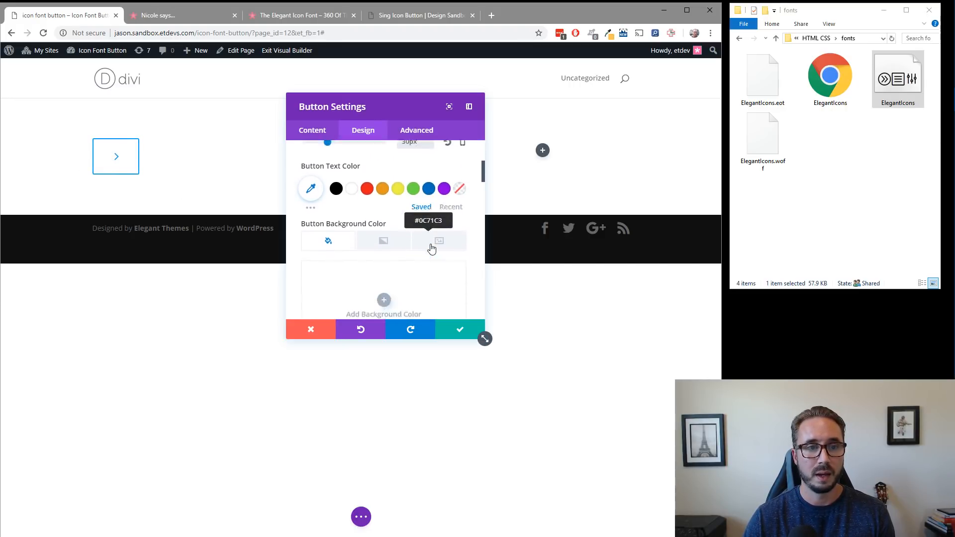
scroll(431, 247, down, 2)
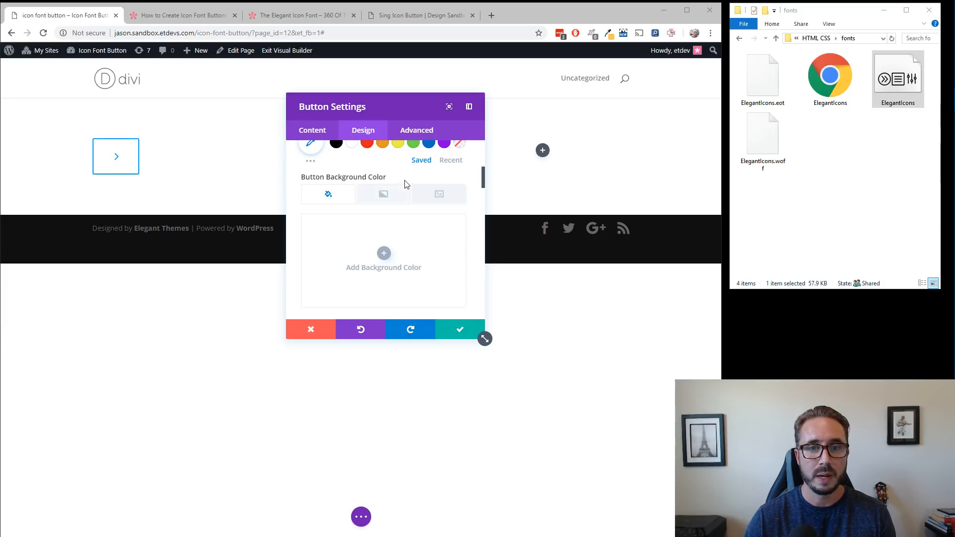
scroll(411, 184, up, 2)
scroll(411, 184, up, 2)
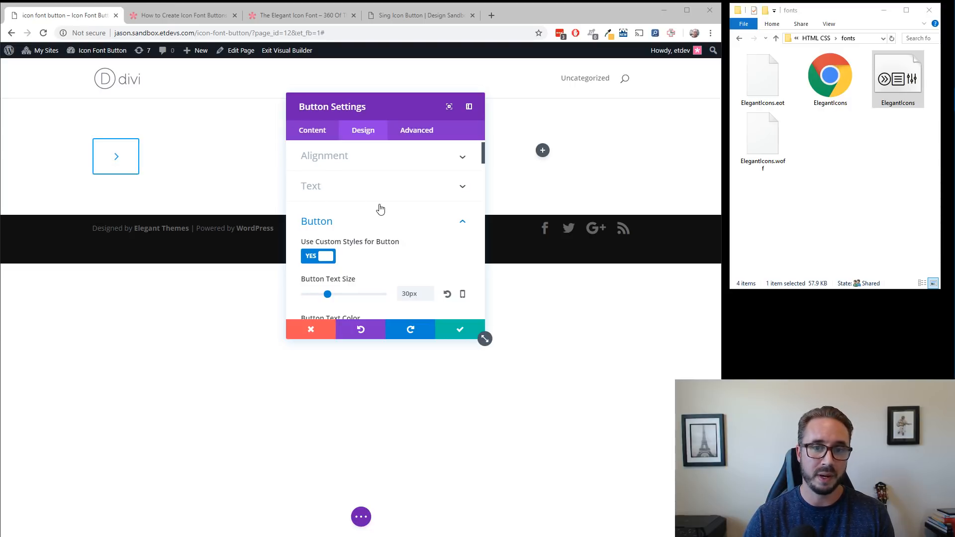
scroll(381, 208, down, 3)
scroll(381, 208, down, 3)
scroll(348, 179, up, 2)
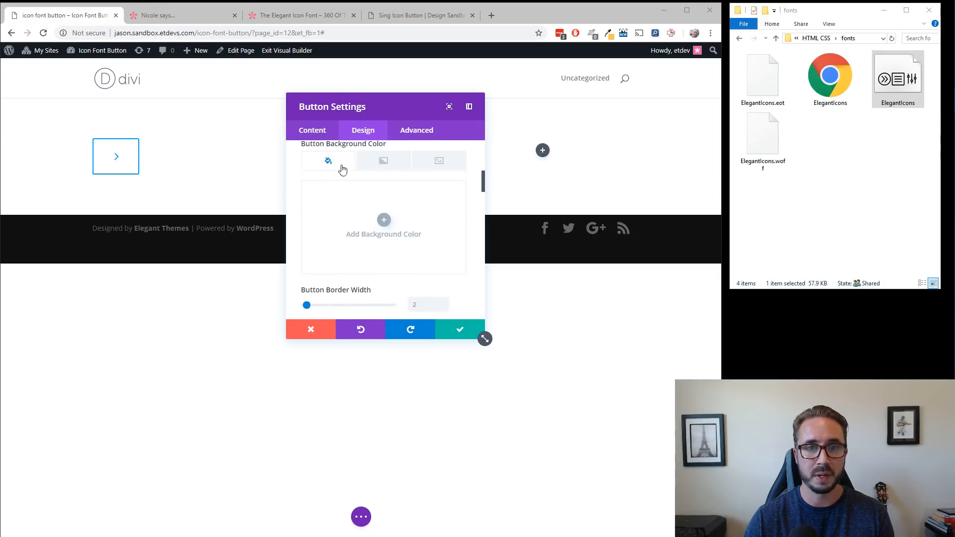
click(321, 129)
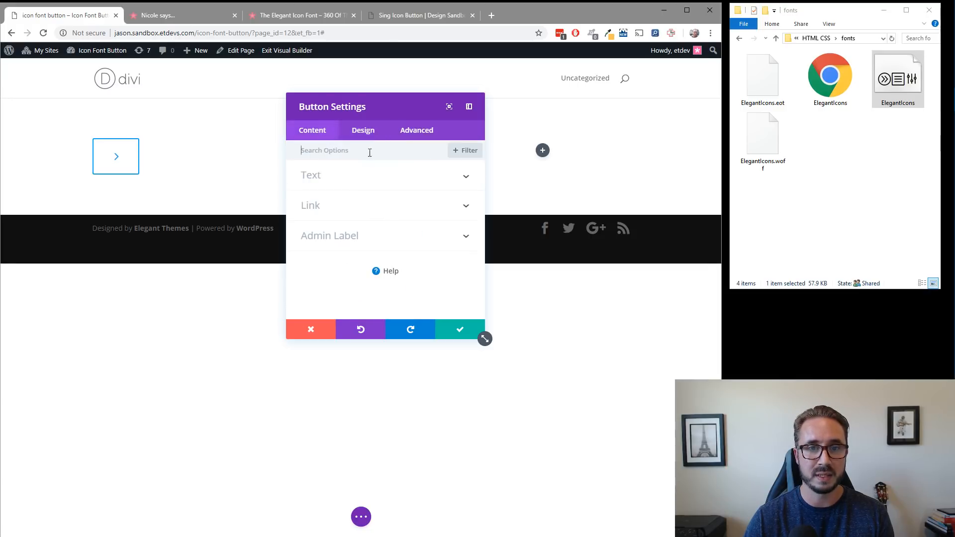
click(365, 181)
click(364, 181)
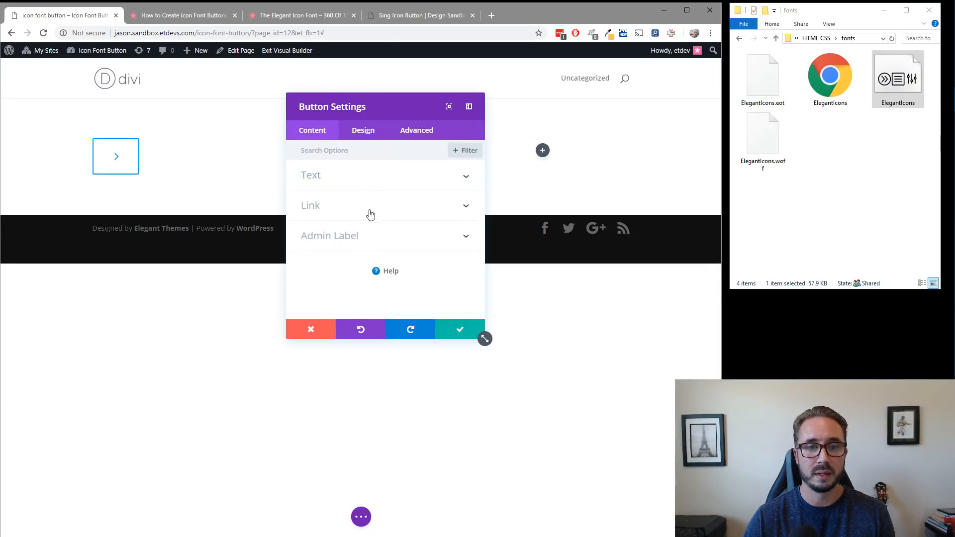
click(352, 190)
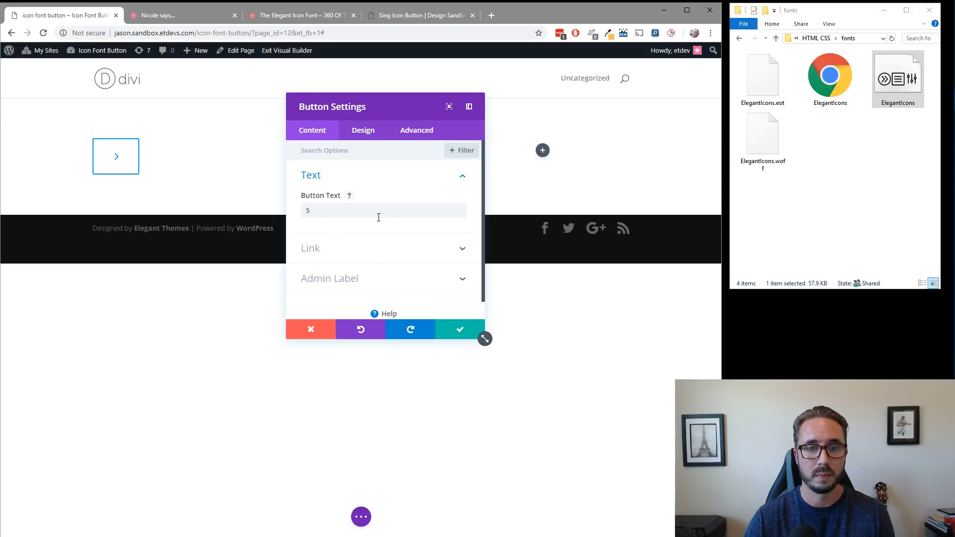
click(361, 183)
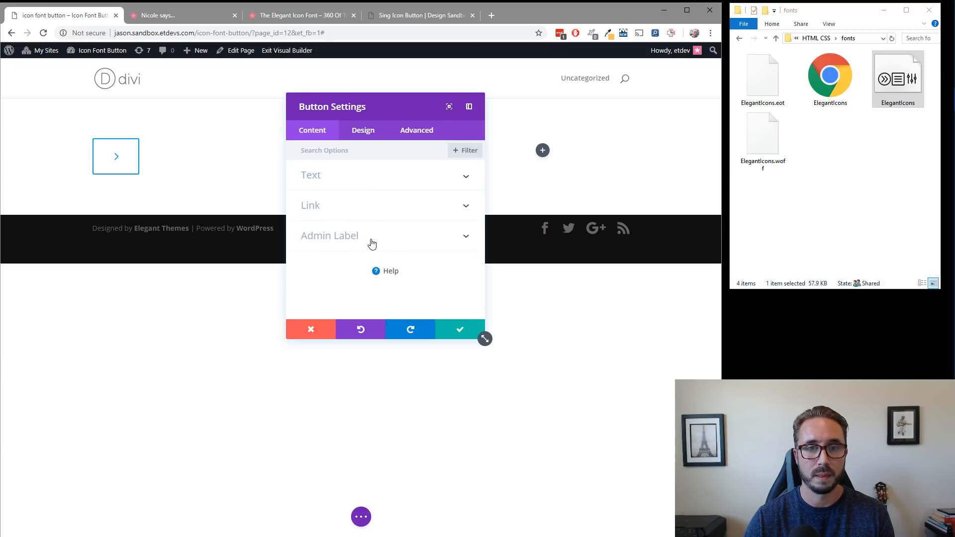
Set the button's icon to the small downward chevron in its design settings.
click(363, 129)
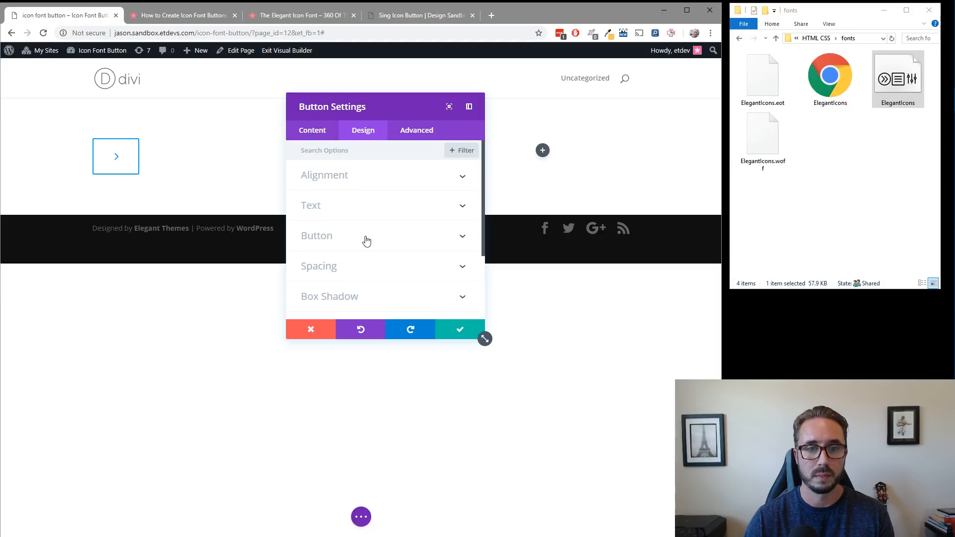
scroll(360, 206, down, 2)
click(354, 174)
scroll(374, 214, down, 5)
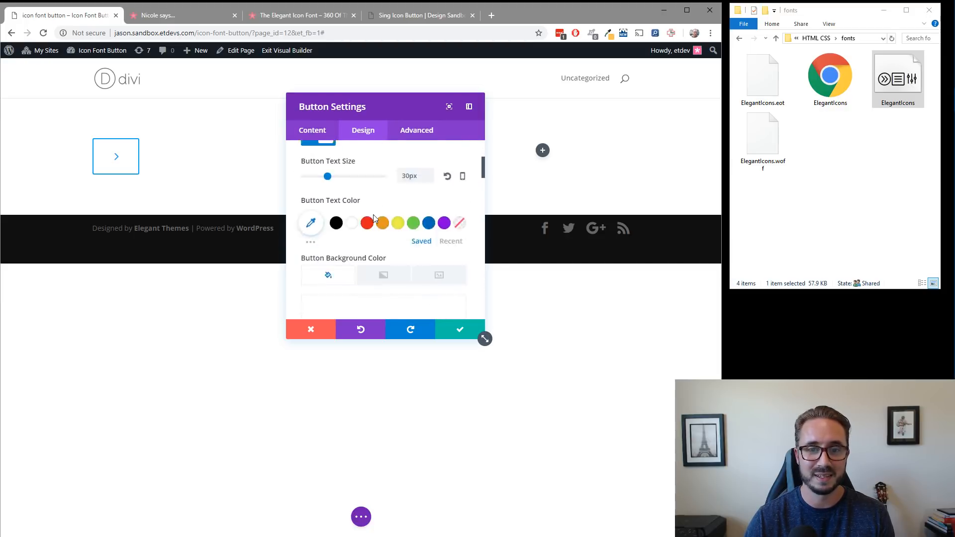
scroll(375, 219, down, 5)
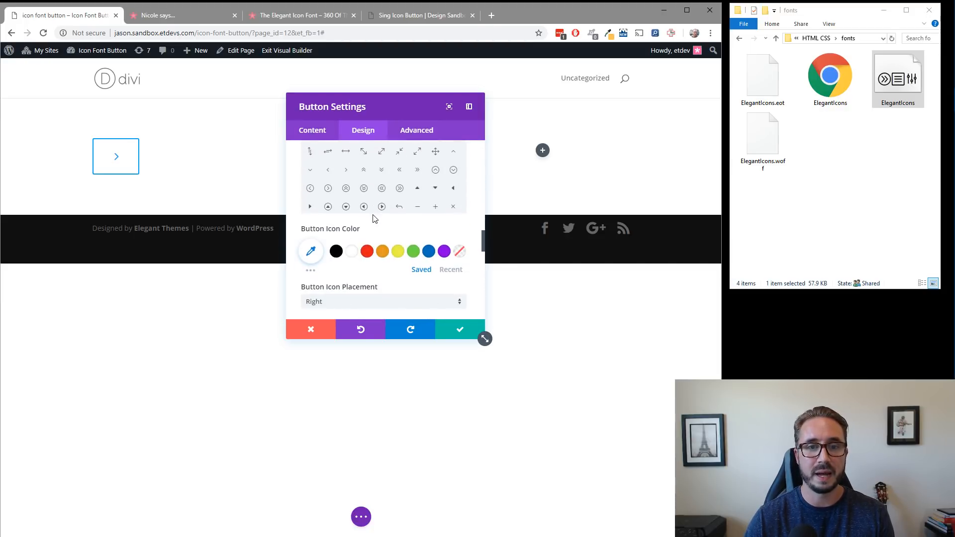
scroll(373, 216, up, 3)
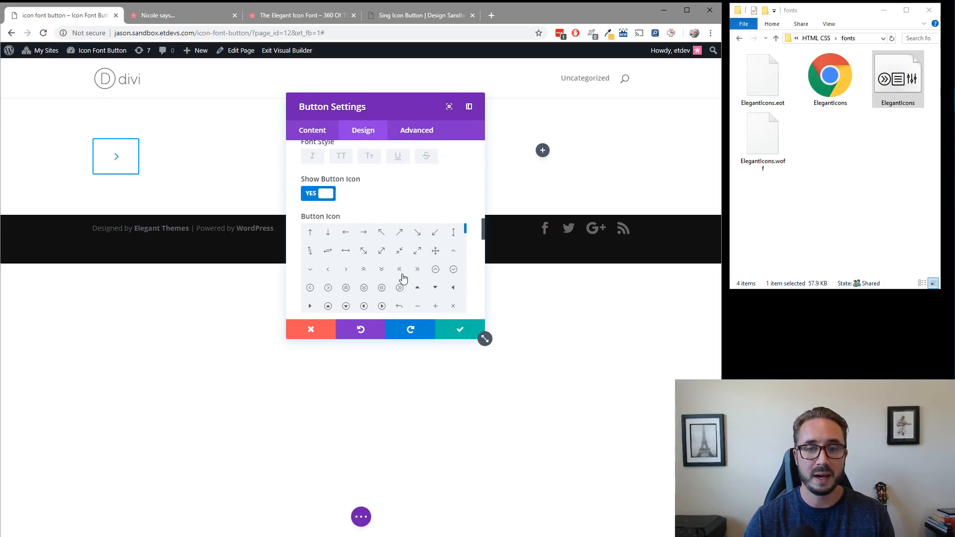
scroll(403, 278, up, 2)
scroll(404, 275, down, 2)
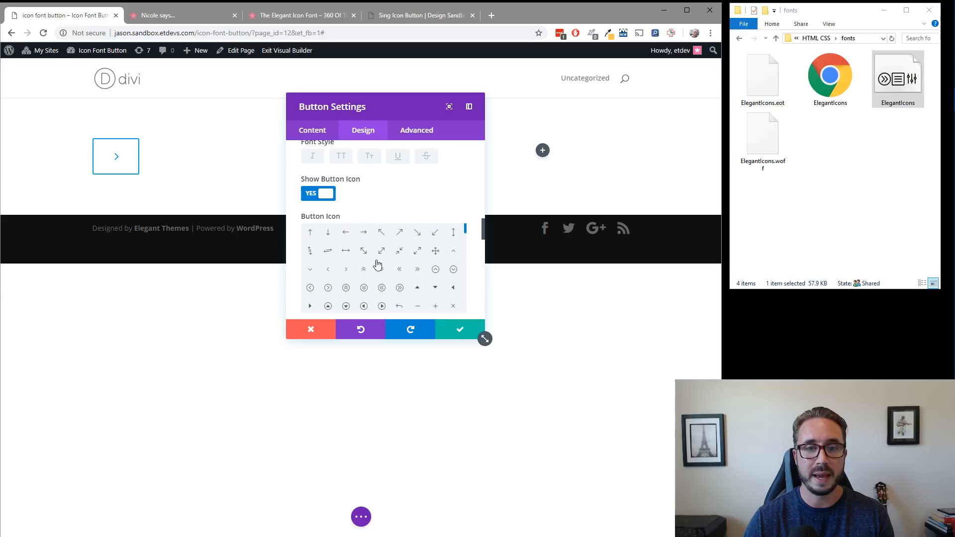
click(309, 273)
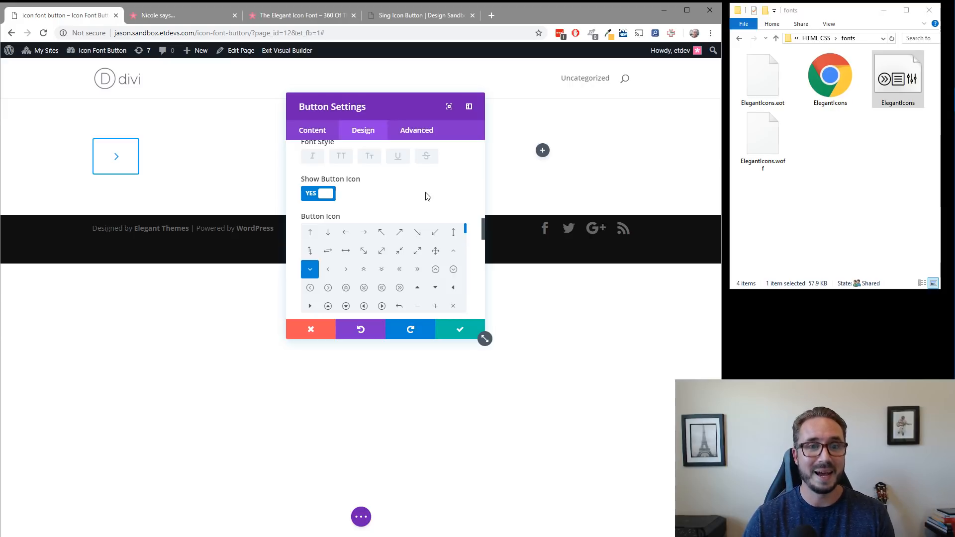
Set the button icon color to the saved blue swatch.
scroll(456, 251, down, 3)
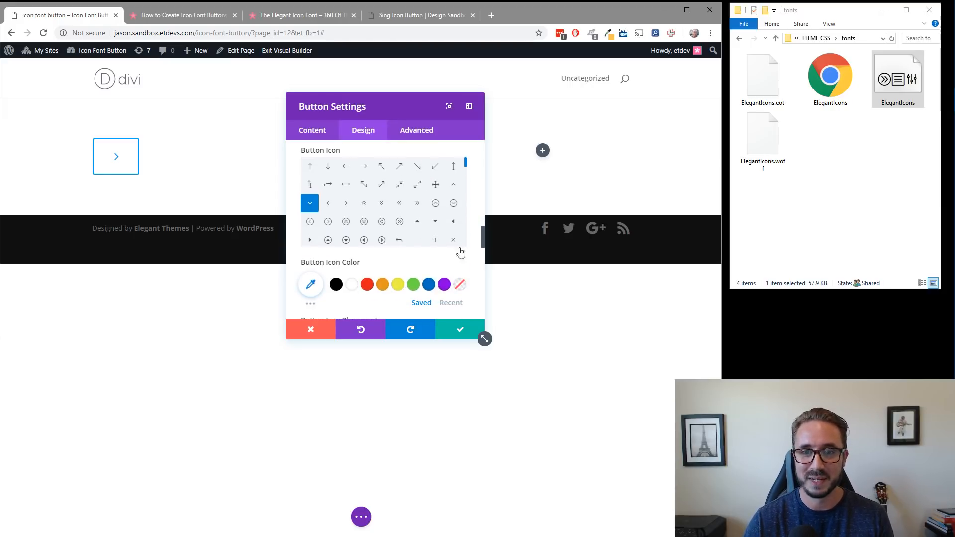
scroll(450, 269, down, 2)
scroll(373, 235, up, 2)
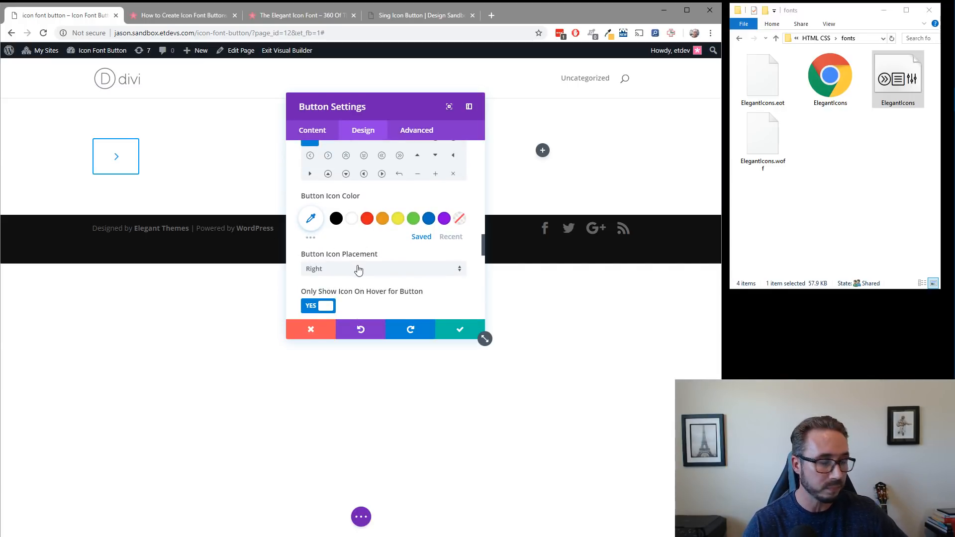
scroll(358, 270, down, 2)
scroll(359, 269, down, 2)
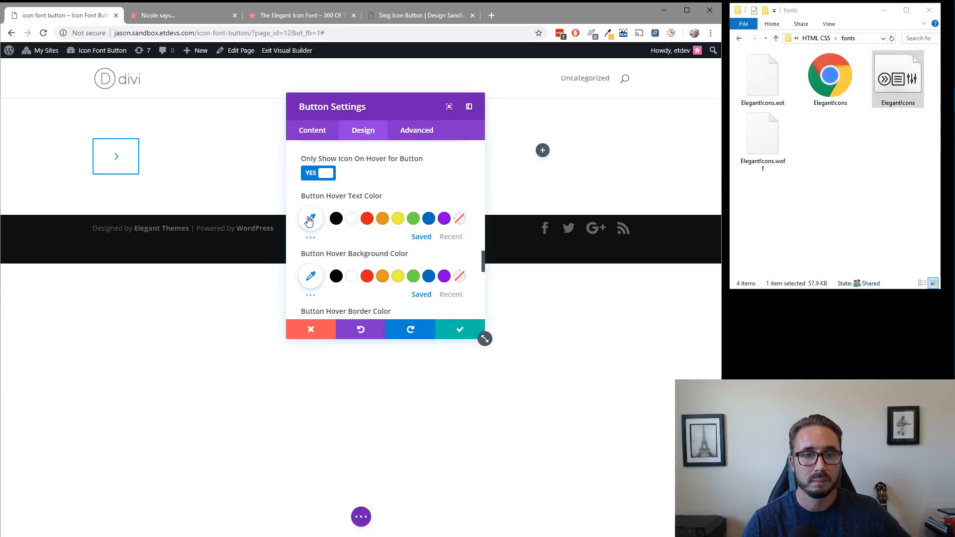
scroll(347, 216, up, 5)
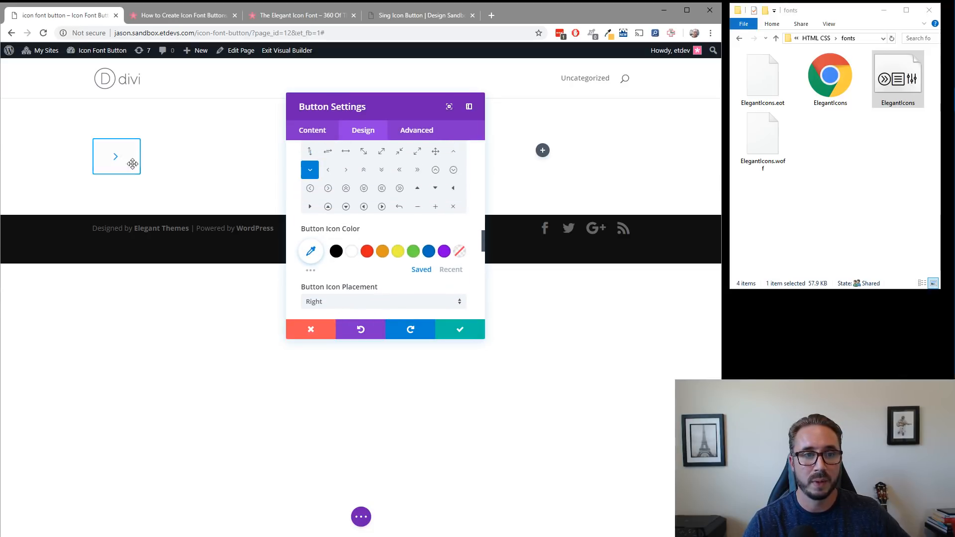
click(429, 253)
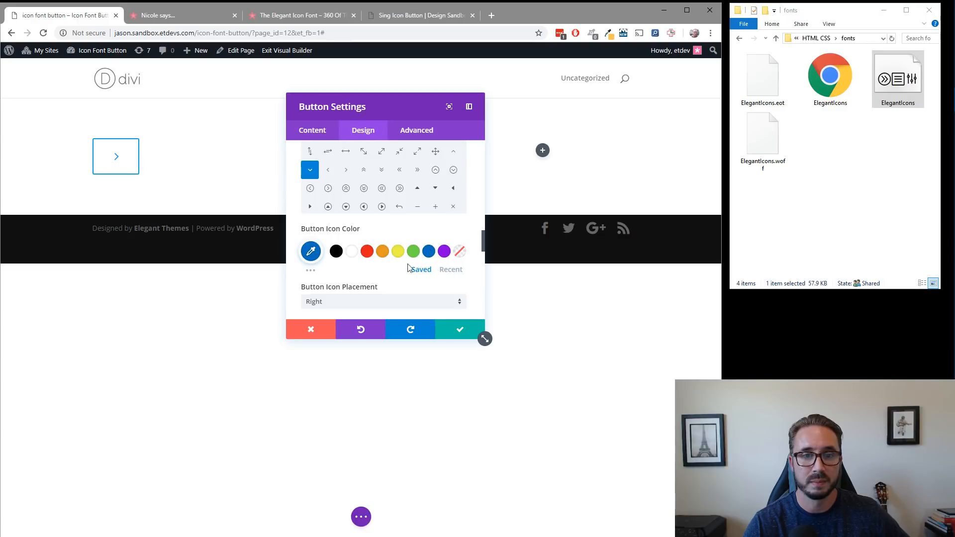
Set the button icon placement to Left.
scroll(368, 238, down, 2)
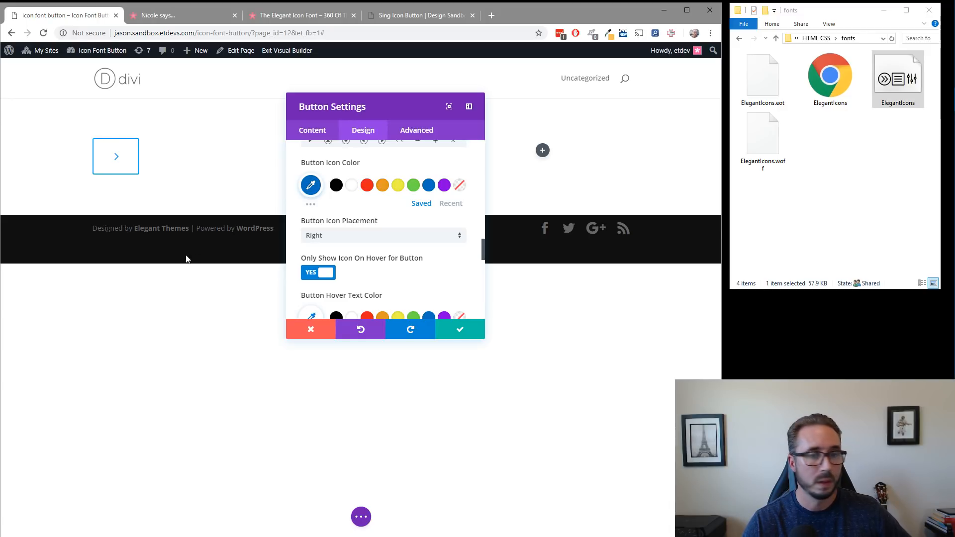
click(356, 236)
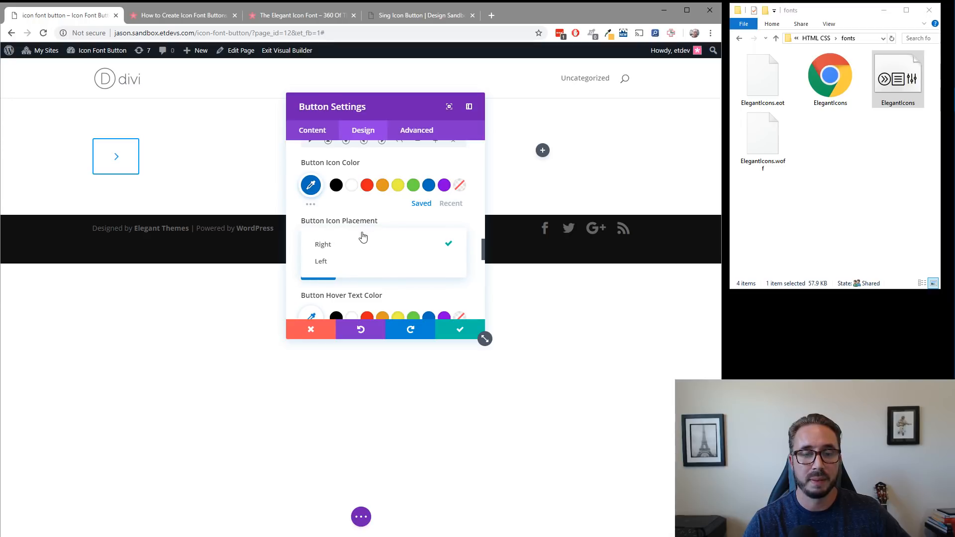
click(352, 261)
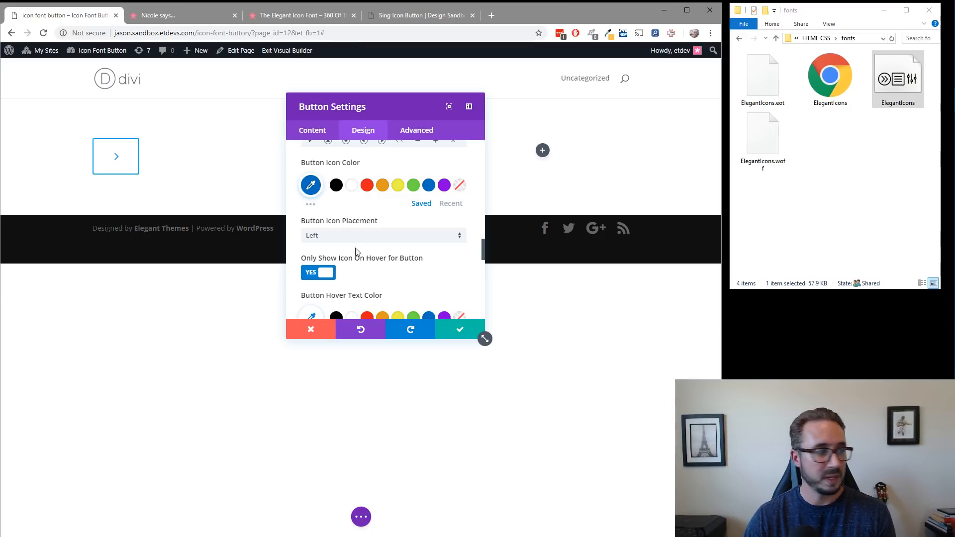
Set the button hover text color to fully transparent white, rgba(255,255,255,0).
scroll(397, 281, down, 2)
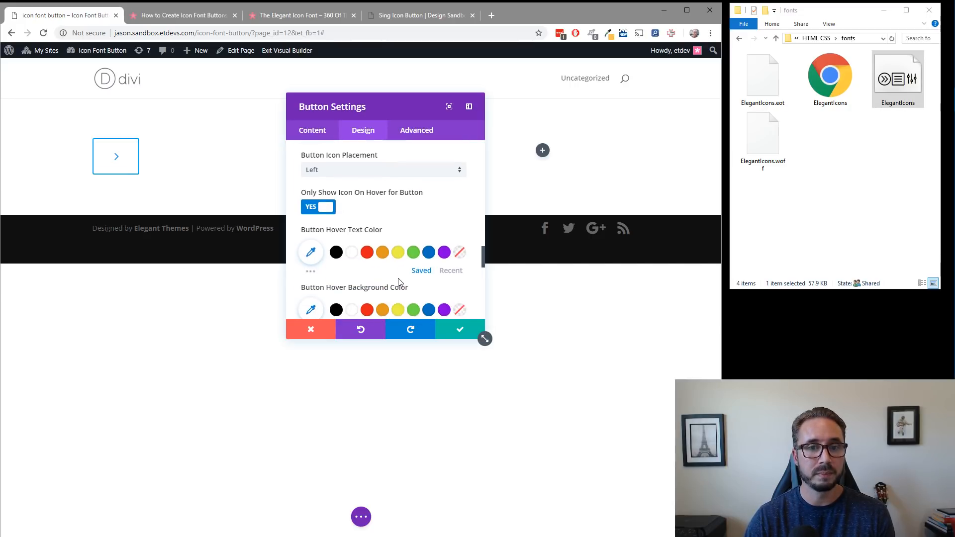
scroll(398, 282, down, 1)
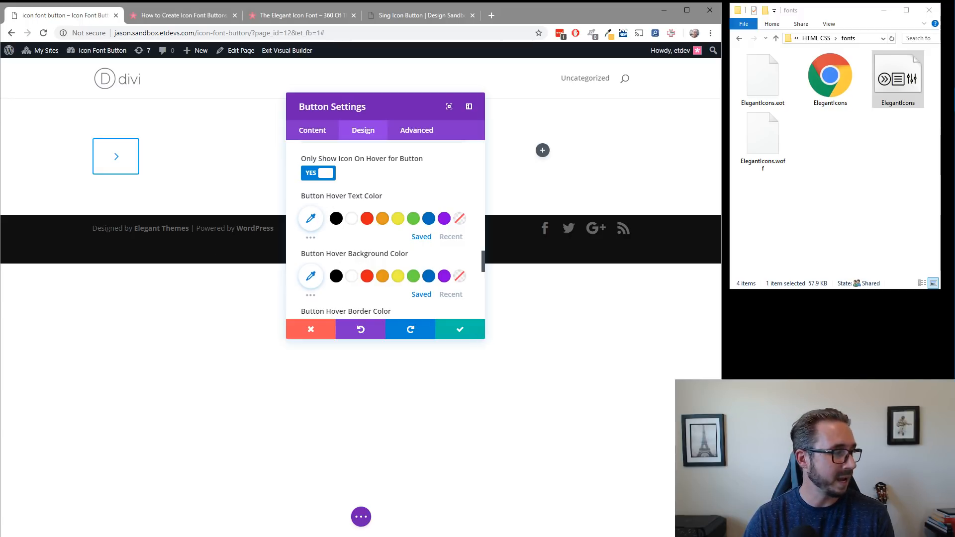
click(311, 218)
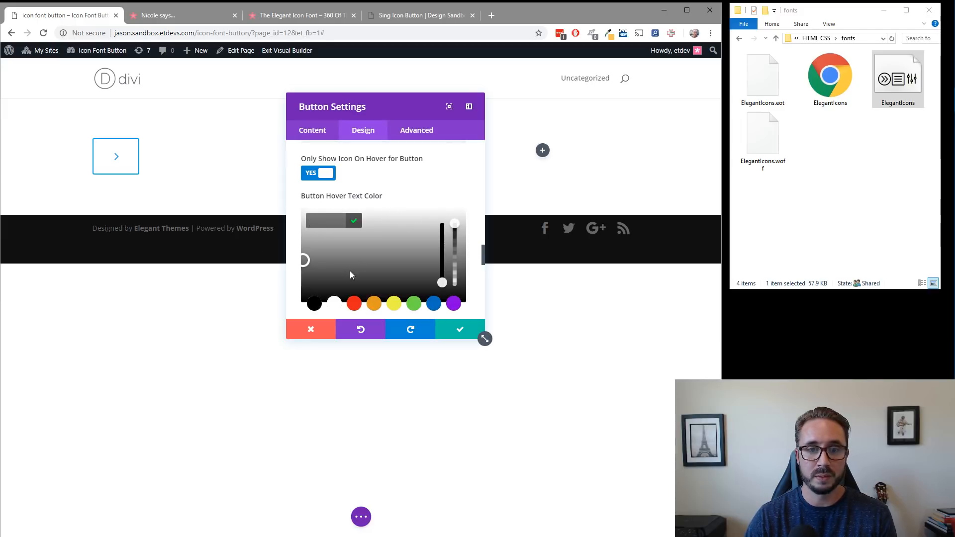
click(335, 304)
drag(455, 226, 458, 308)
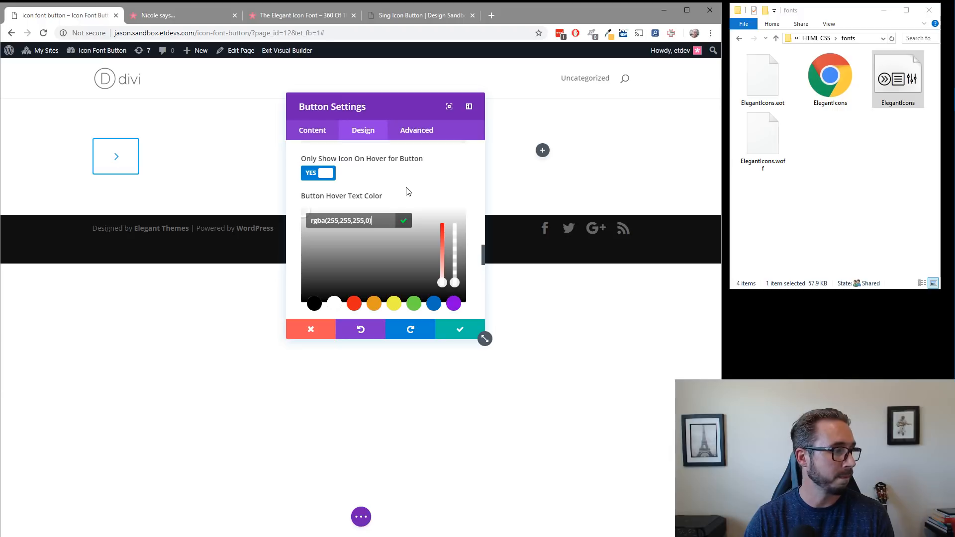
Give the button a custom padding of 1em on both its left and right sides.
scroll(453, 196, down, 6)
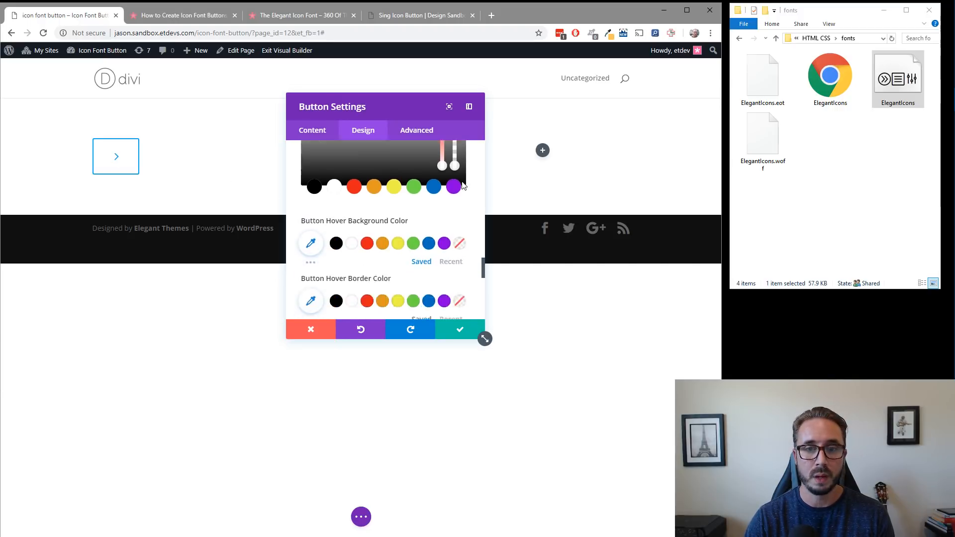
scroll(463, 194, down, 2)
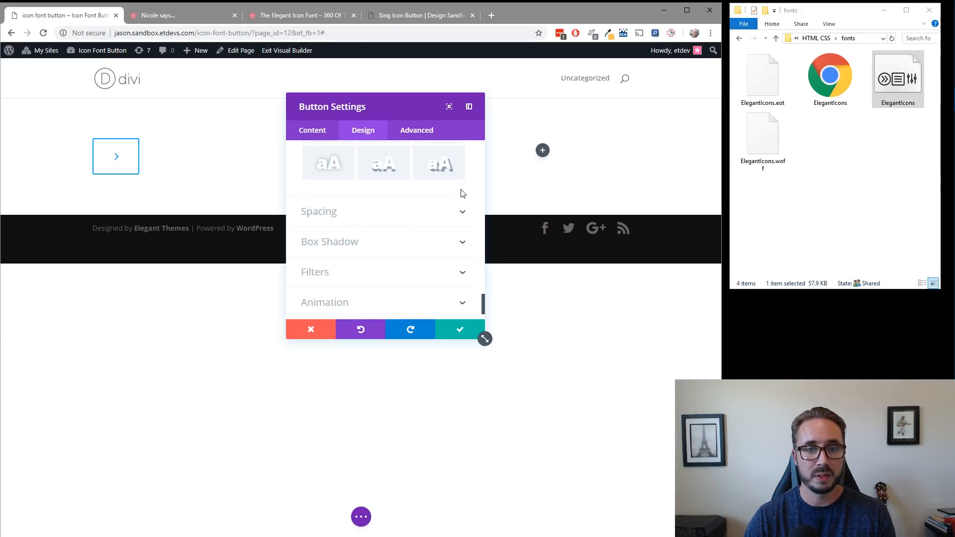
scroll(459, 192, up, 5)
scroll(456, 196, down, 6)
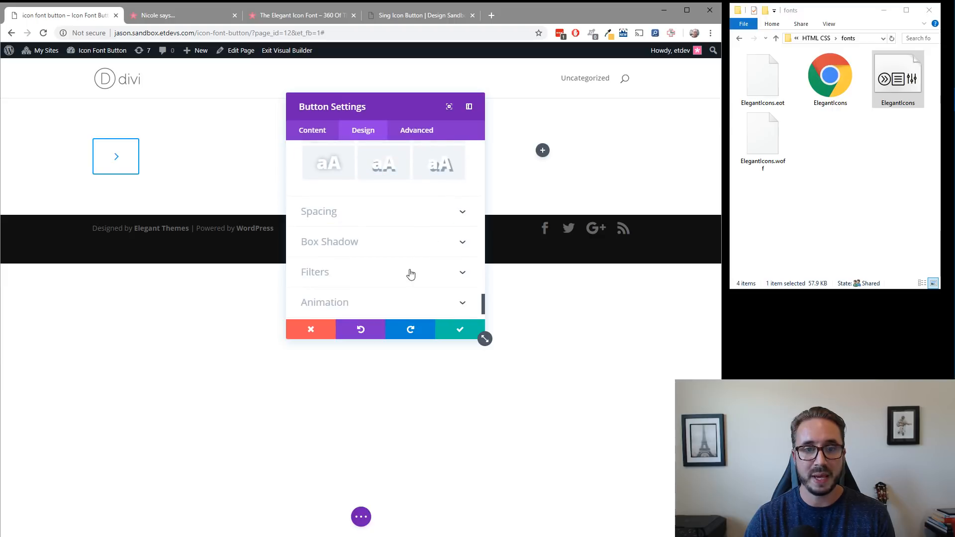
click(375, 212)
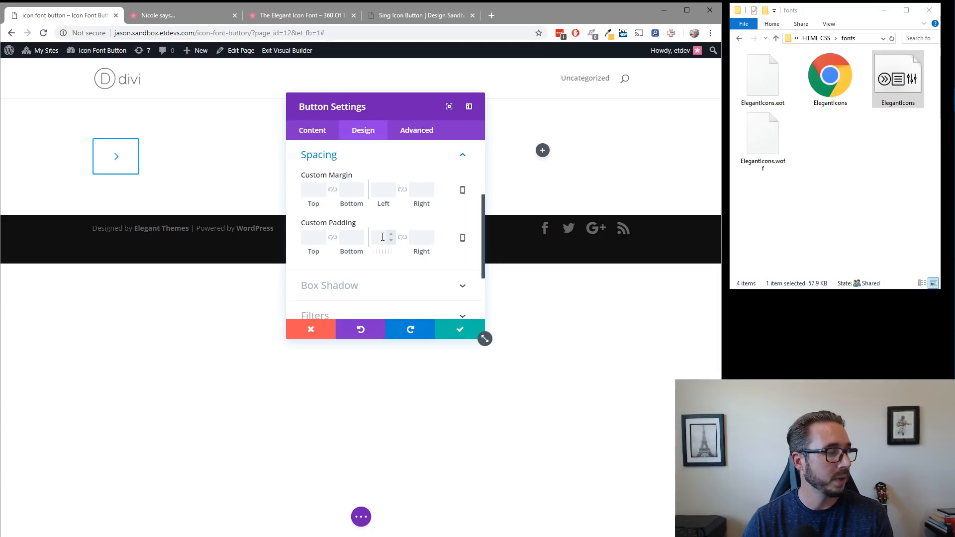
click(424, 237)
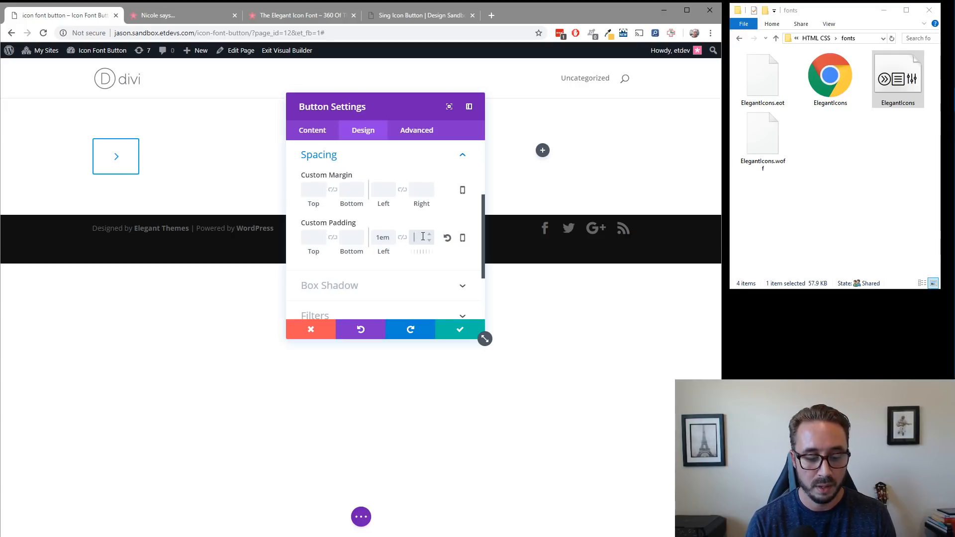
text(1em)
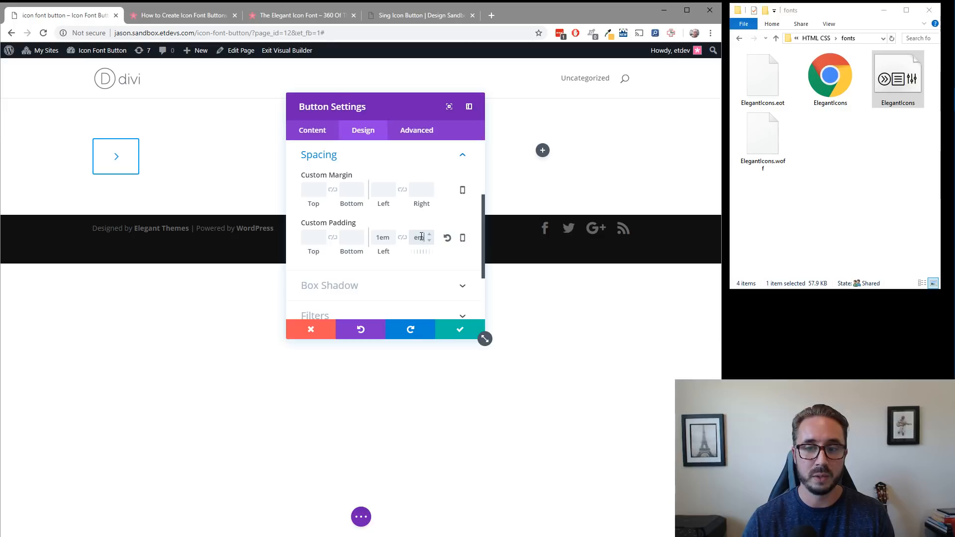
text(1)
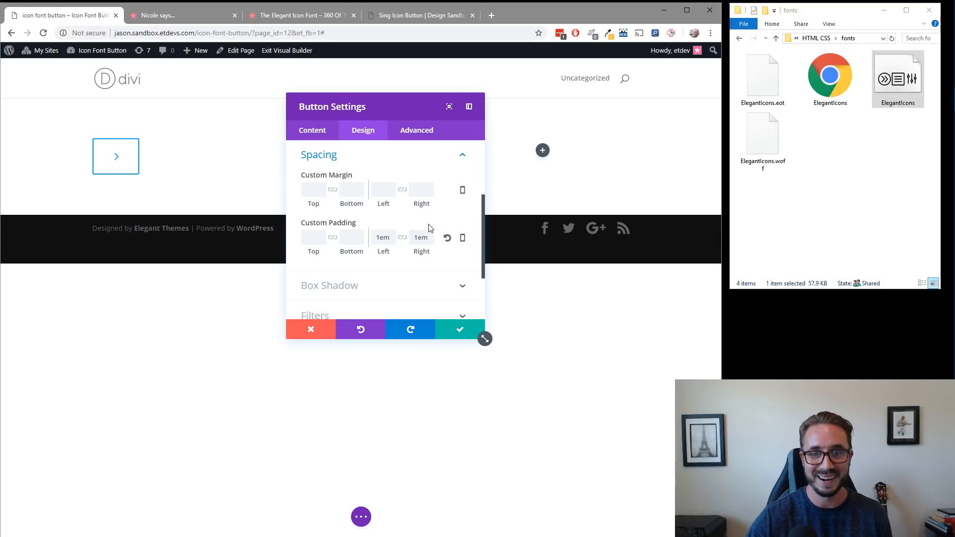
Add the custom CSS "margin-left: 0 !important;" to the button's Before element and save the module settings.
scroll(427, 232, down, 2)
scroll(427, 231, up, 2)
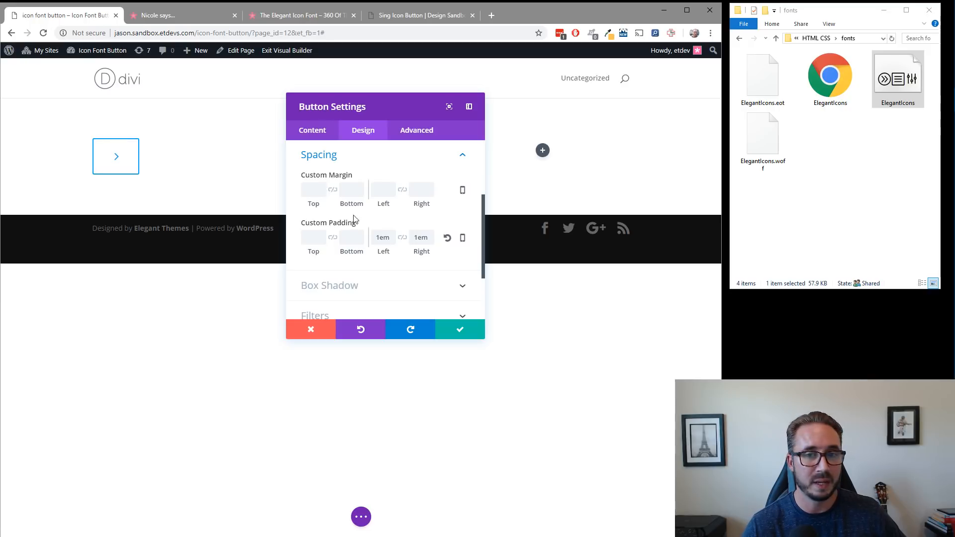
click(421, 134)
click(406, 213)
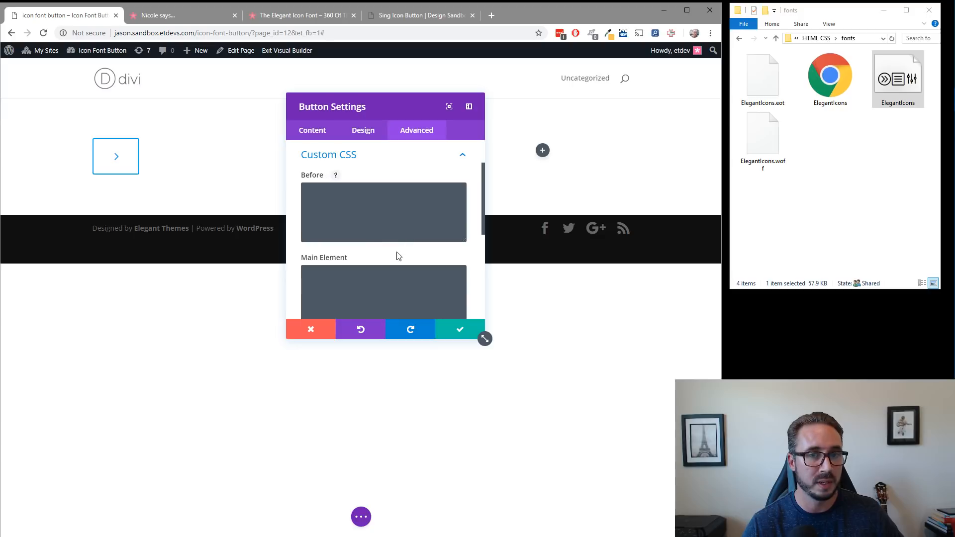
click(381, 207)
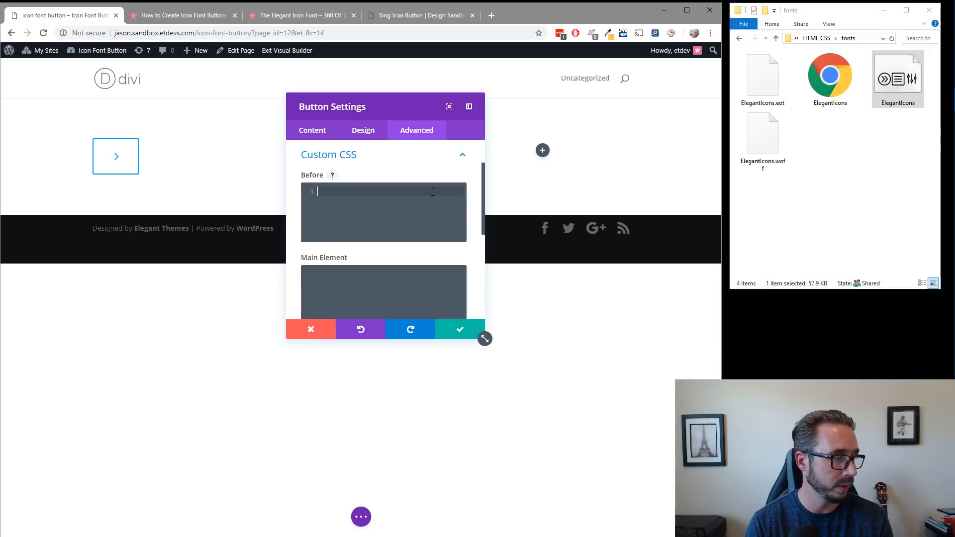
text(margin)
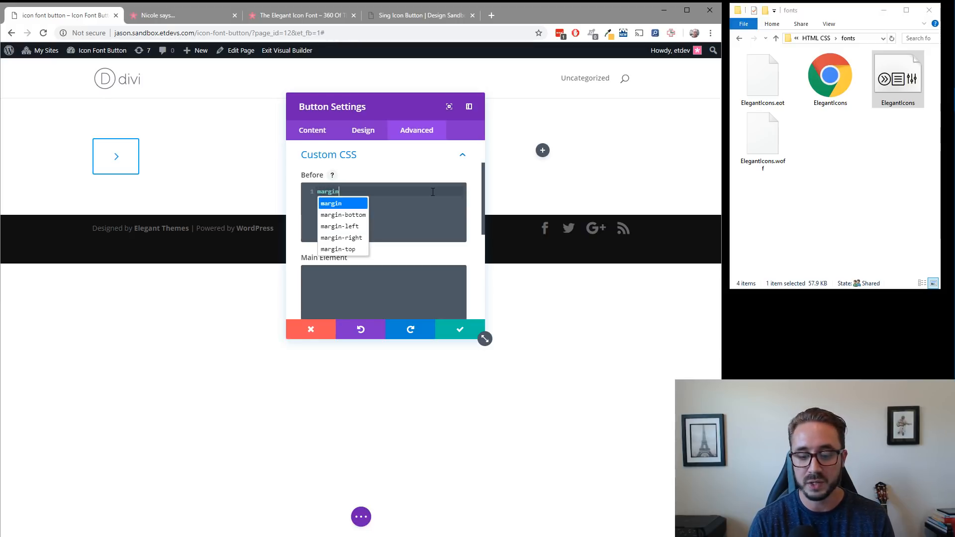
text(-left: )
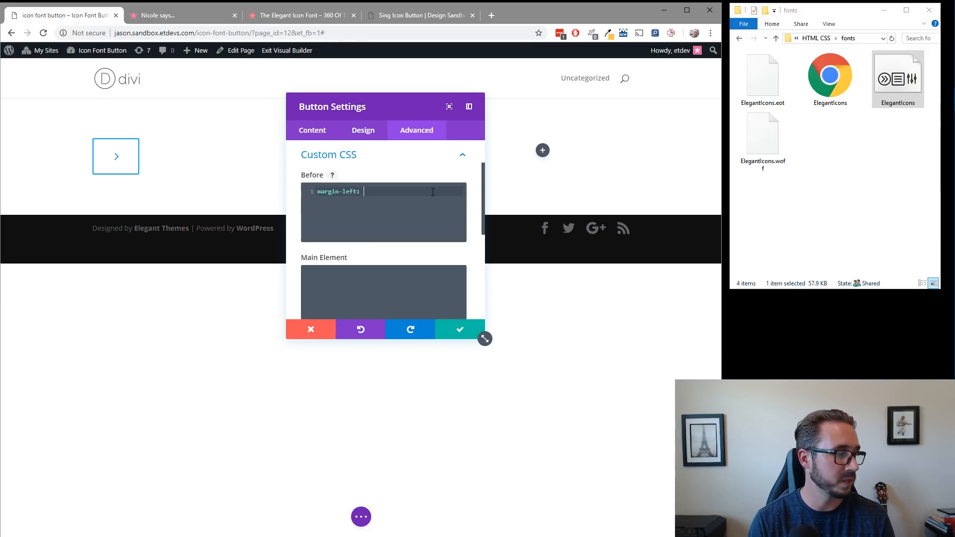
text(0 !i)
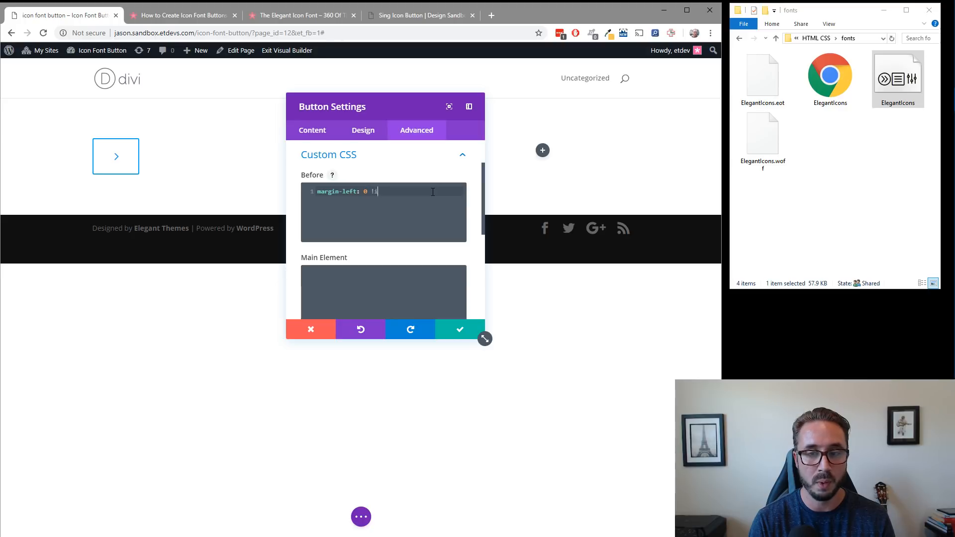
text(mportant;)
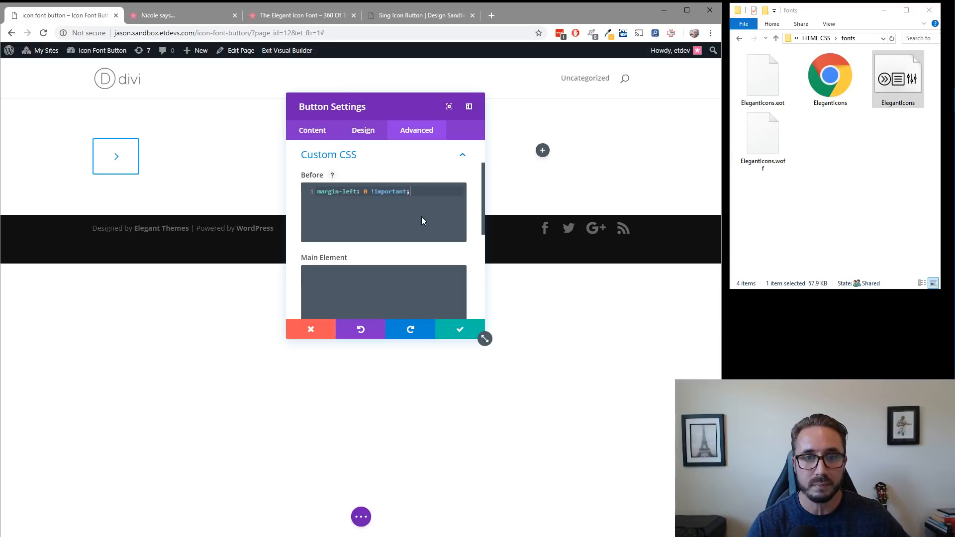
click(459, 331)
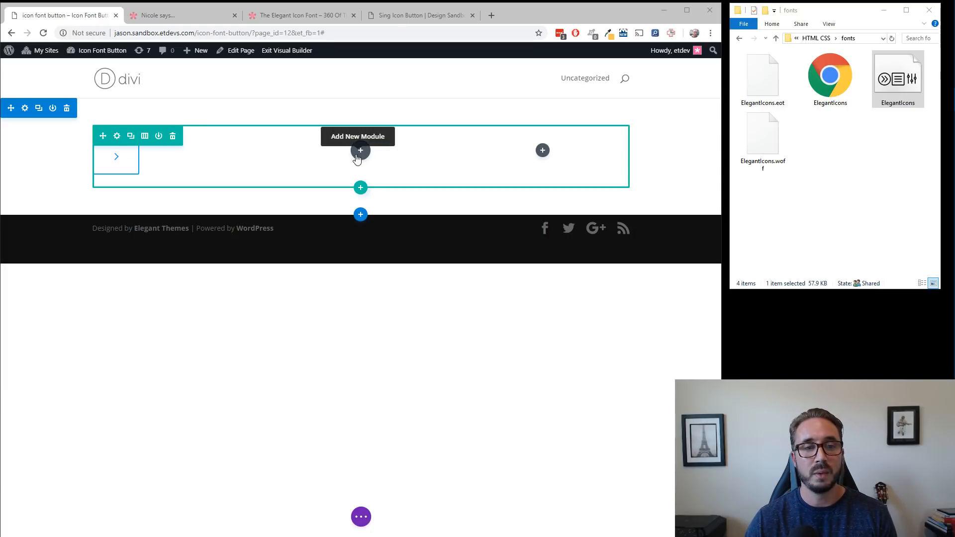
Copy the styled button module from the first column and paste it into the second column.
right_click(167, 155)
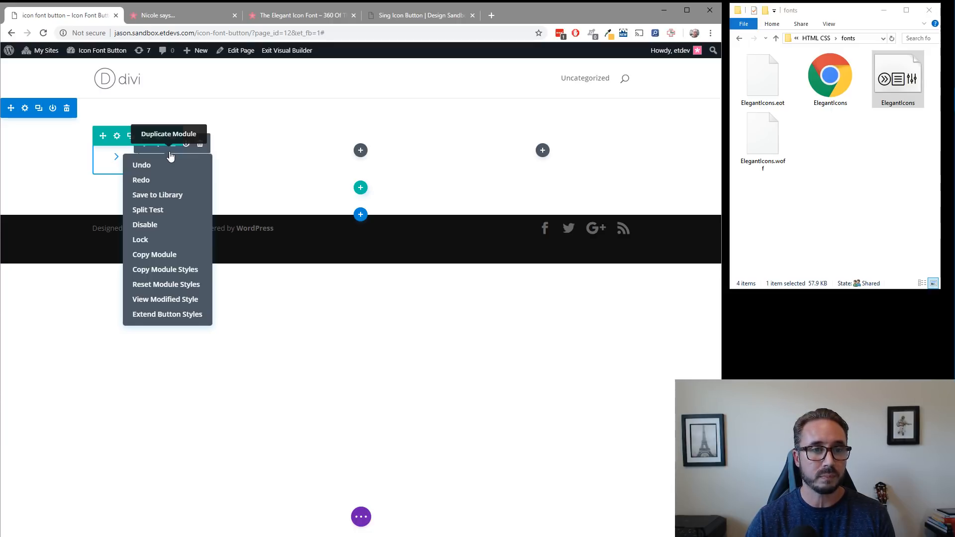
click(167, 254)
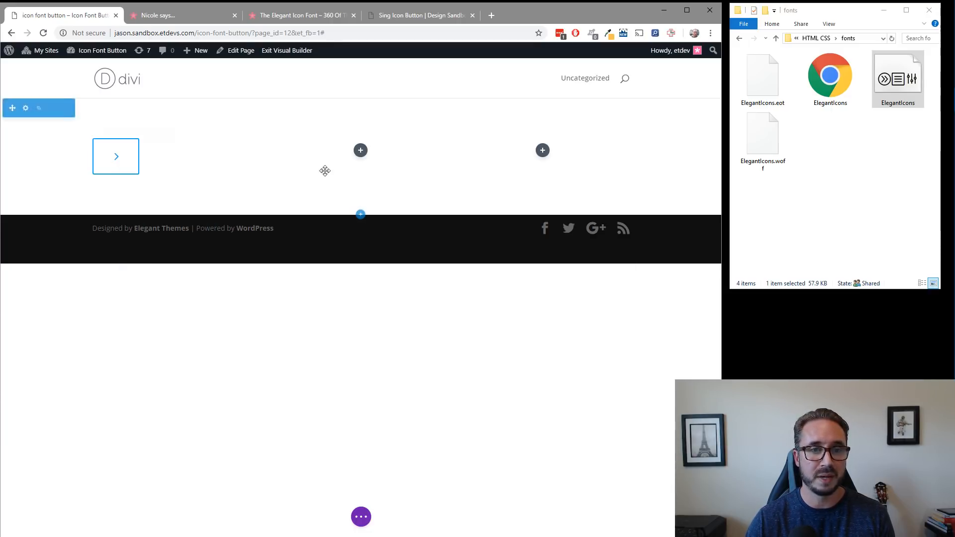
right_click(362, 155)
click(354, 130)
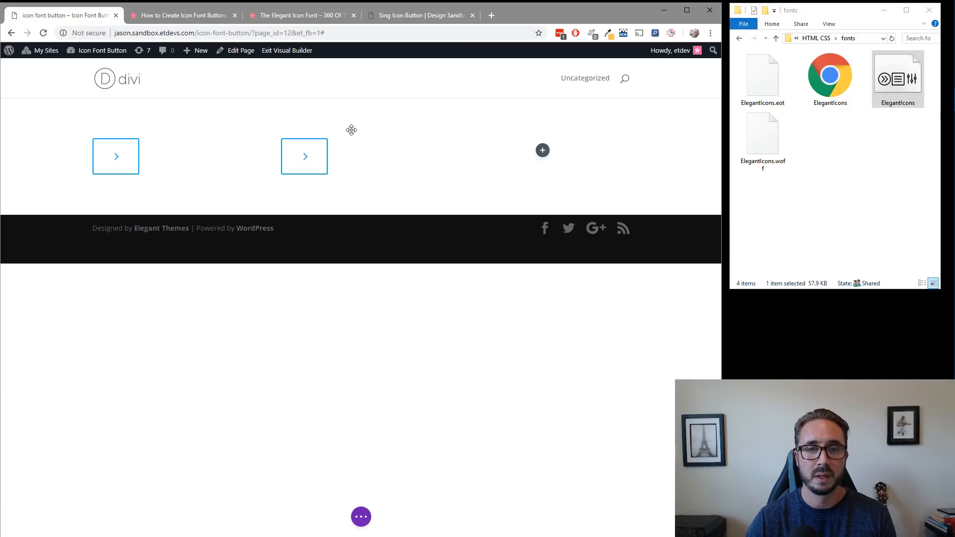
Open the second column's button settings, dock the settings window to the side, and switch the browser to full screen.
click(347, 144)
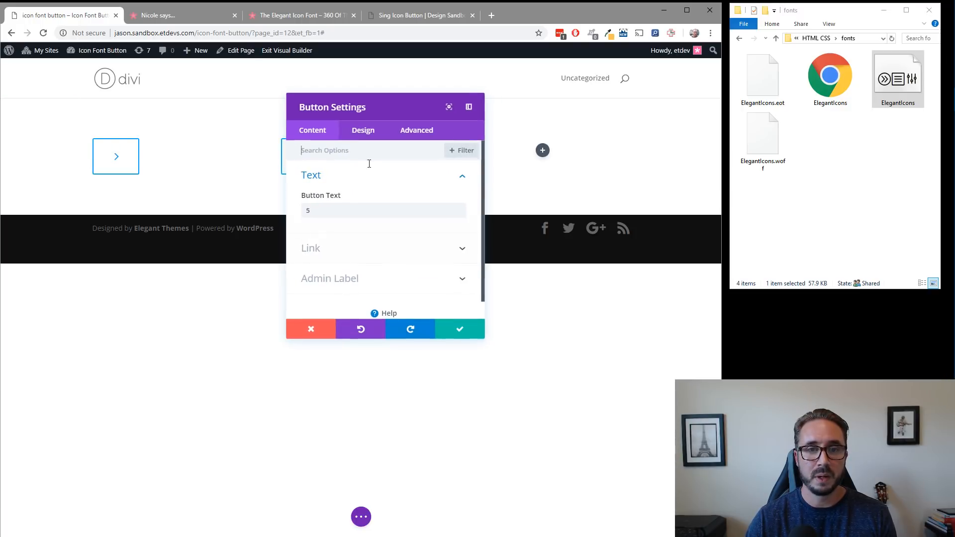
drag(390, 105, 154, 116)
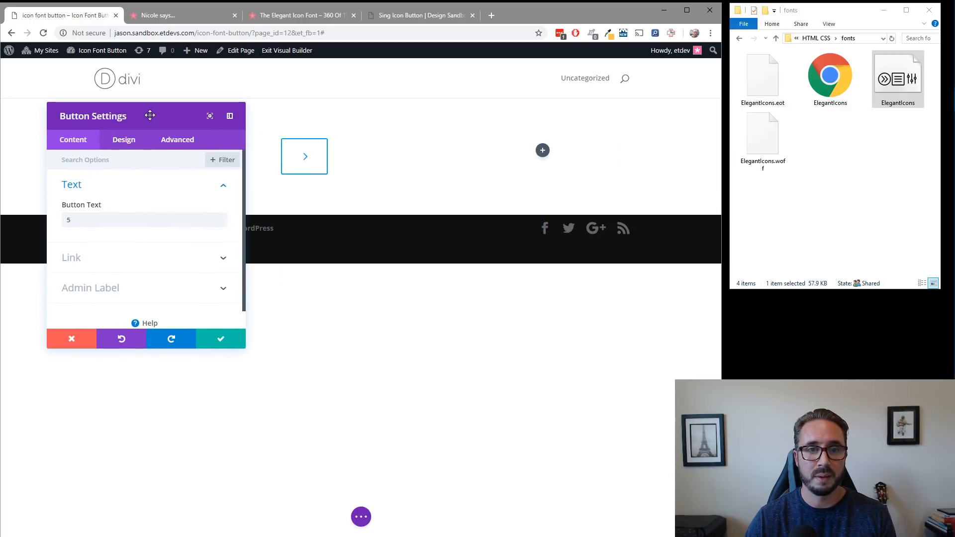
click(230, 116)
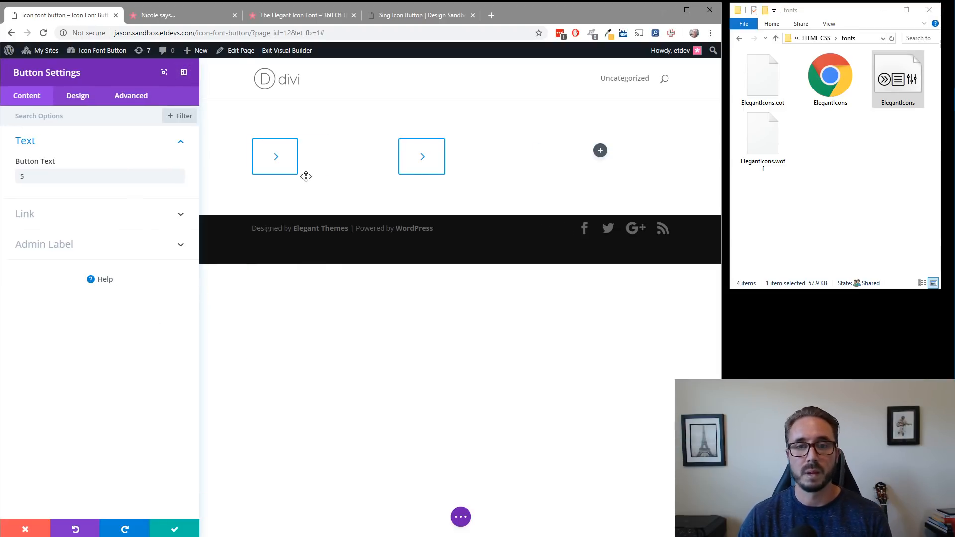
double_click(587, 14)
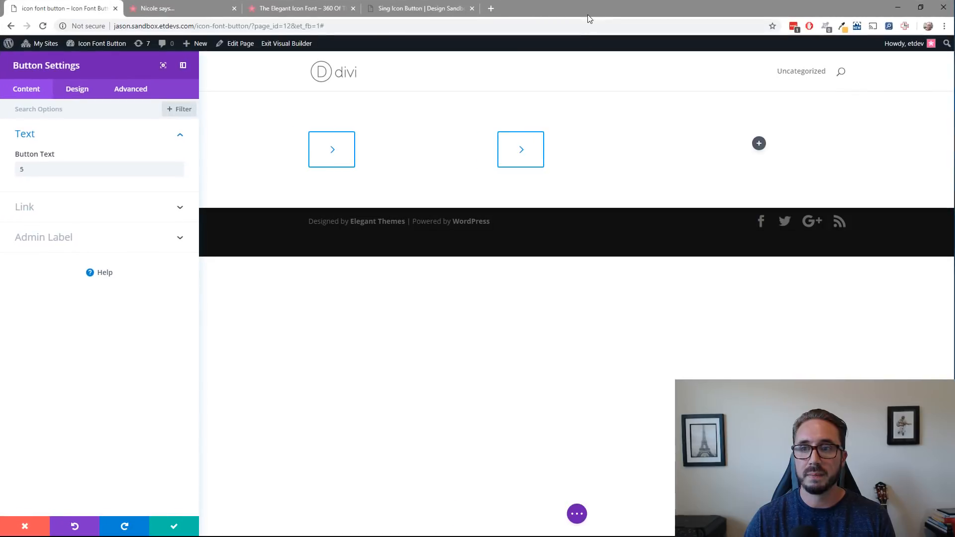
click(945, 26)
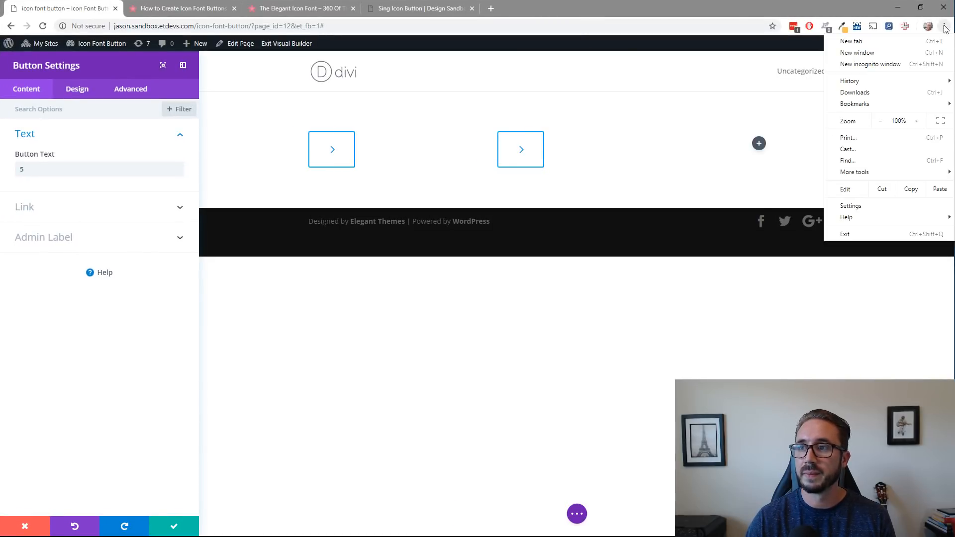
click(941, 123)
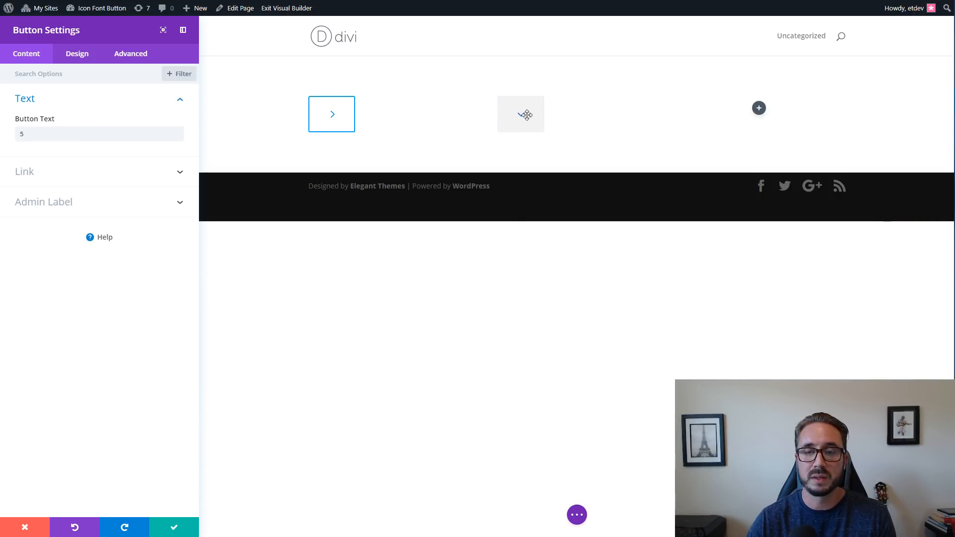
Review the copied button's design options, including its text size, font, icon and hover styles.
click(86, 58)
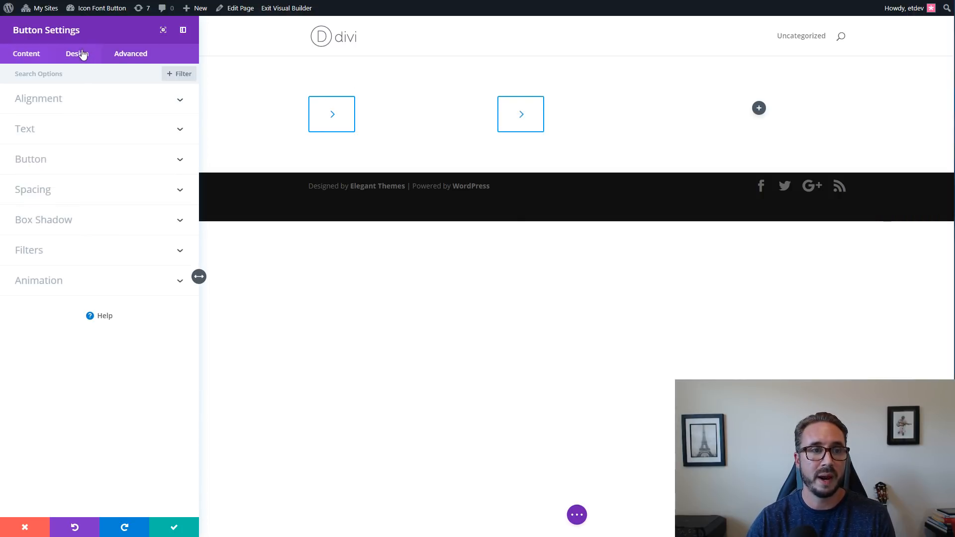
click(71, 168)
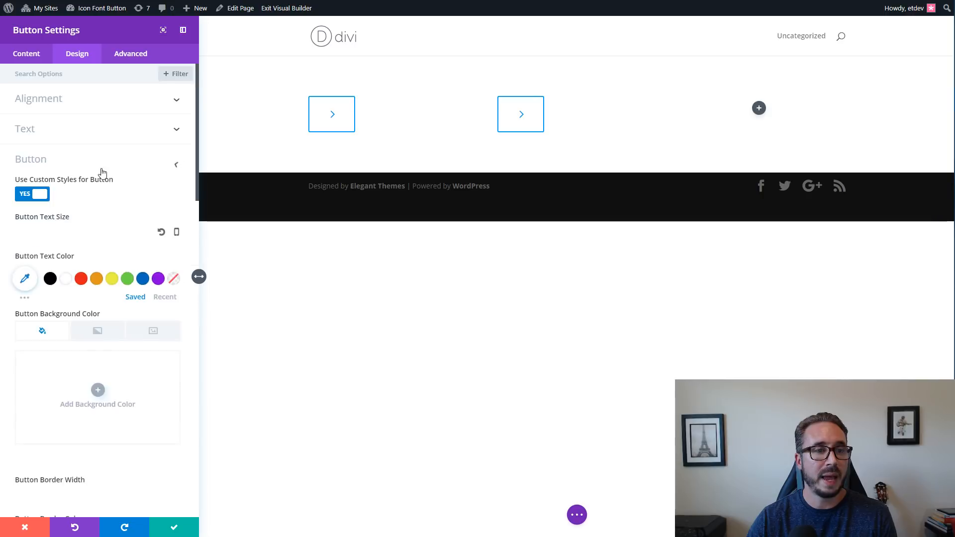
scroll(94, 272, down, 13)
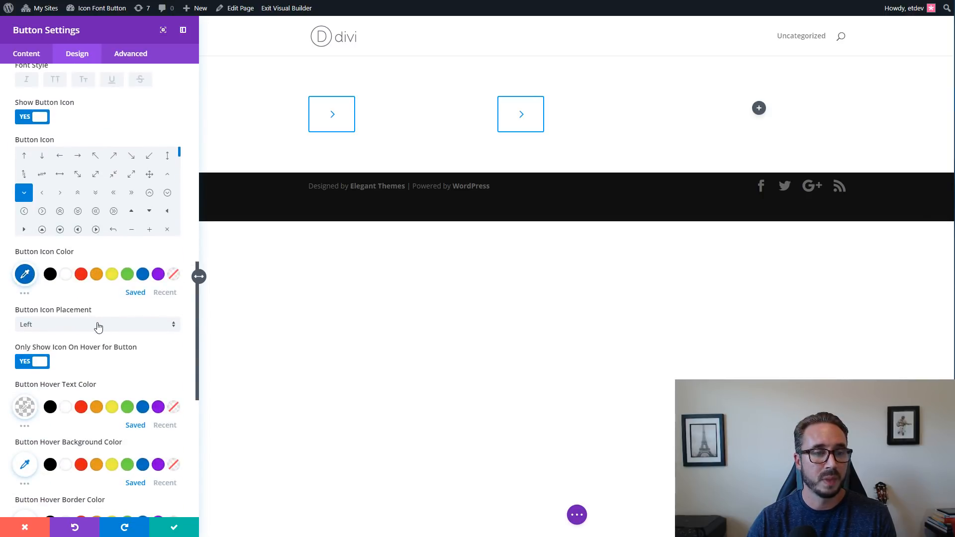
scroll(96, 318, up, 10)
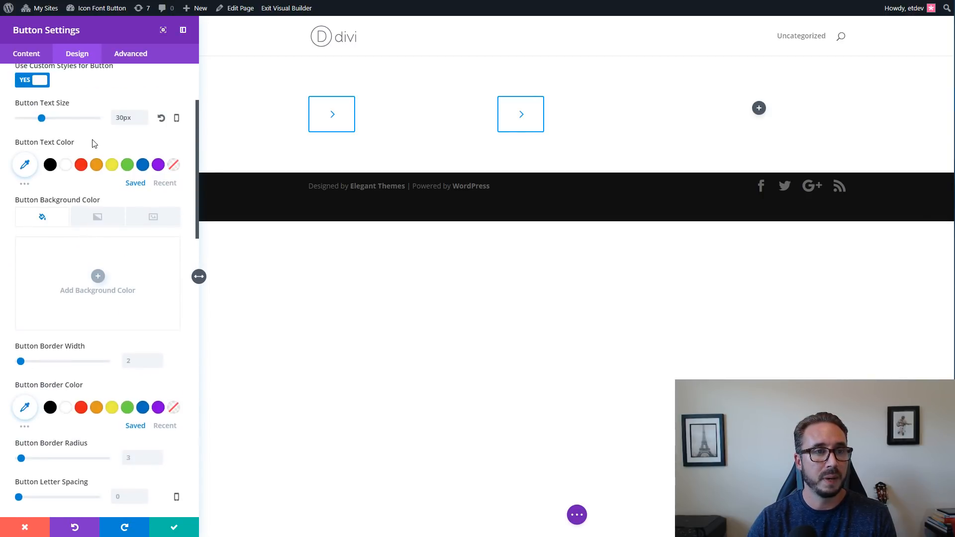
scroll(88, 159, up, 3)
click(85, 162)
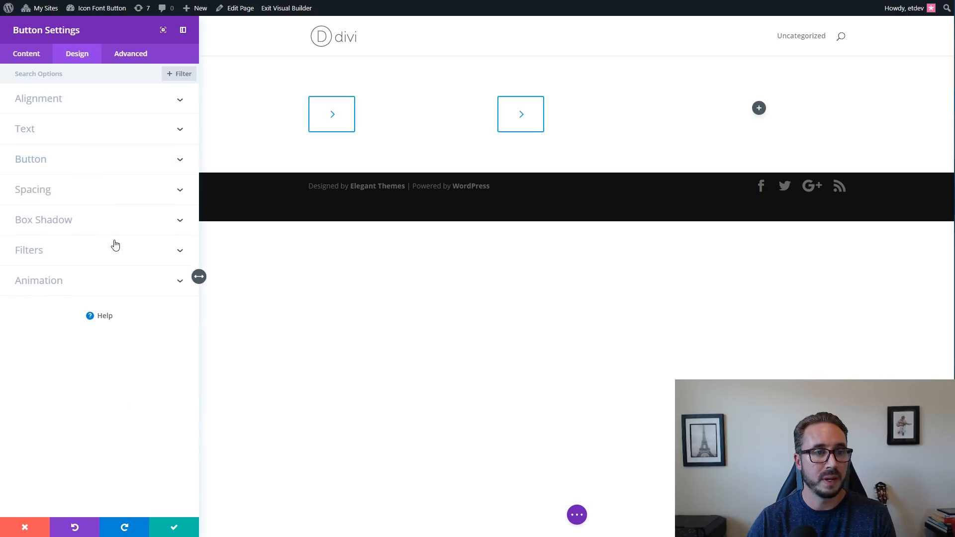
click(90, 194)
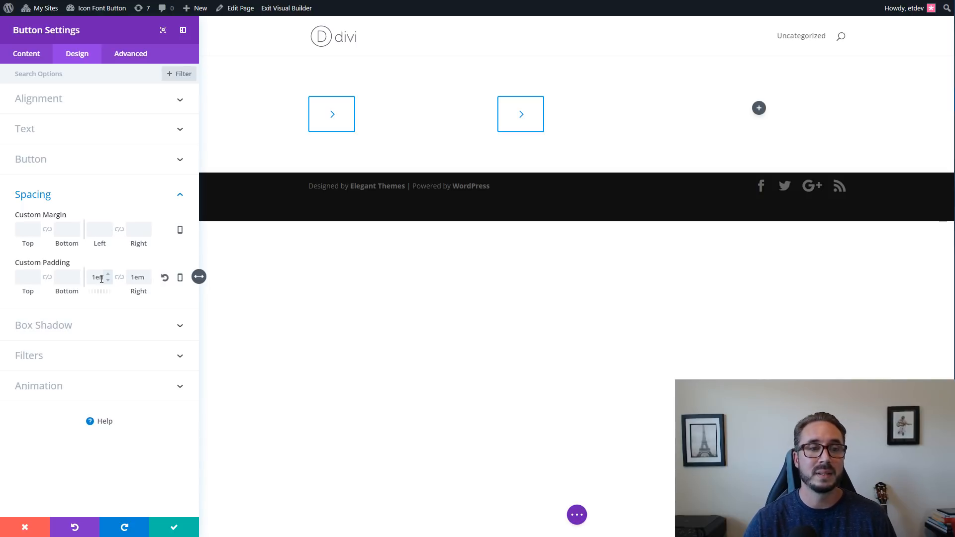
click(103, 165)
scroll(108, 231, down, 2)
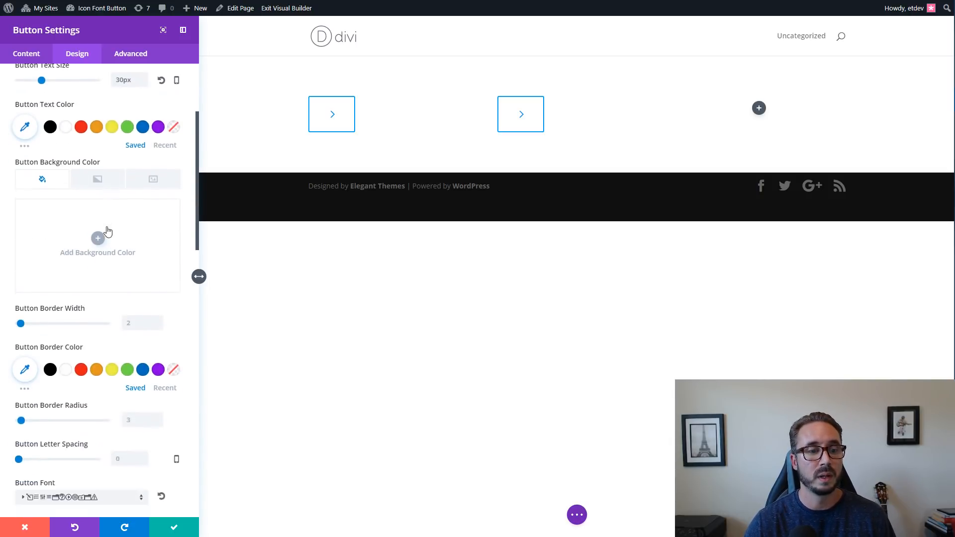
scroll(117, 267, down, 6)
scroll(119, 269, up, 1)
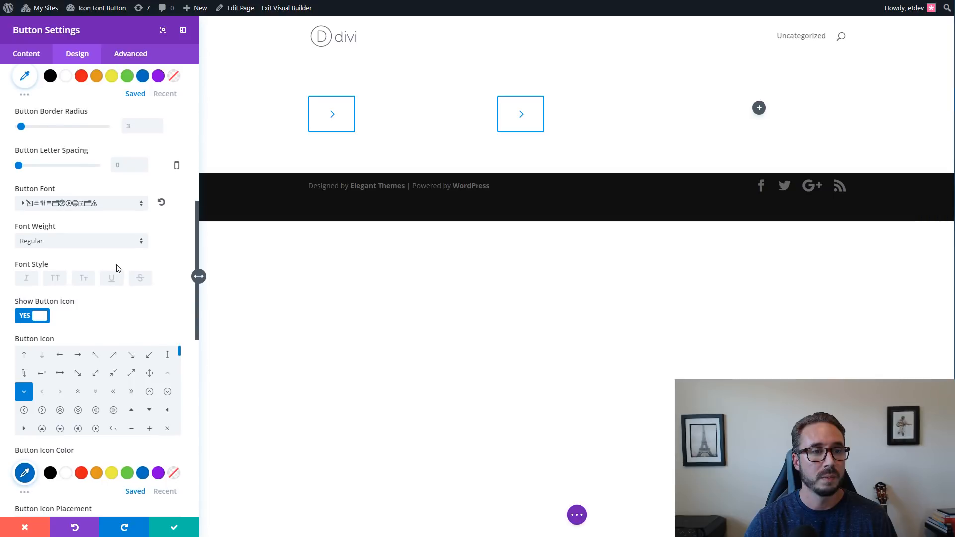
scroll(124, 294, down, 10)
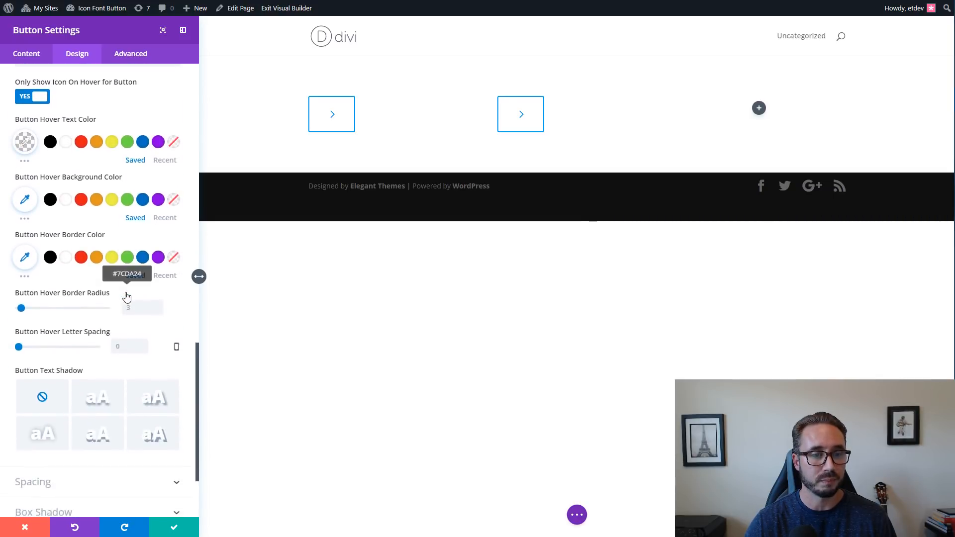
scroll(126, 297, up, 10)
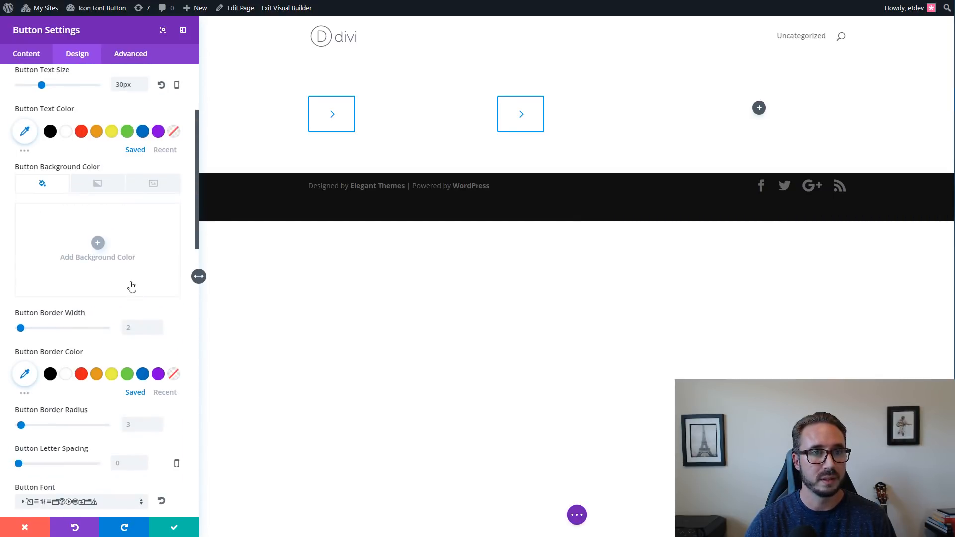
scroll(132, 287, up, 3)
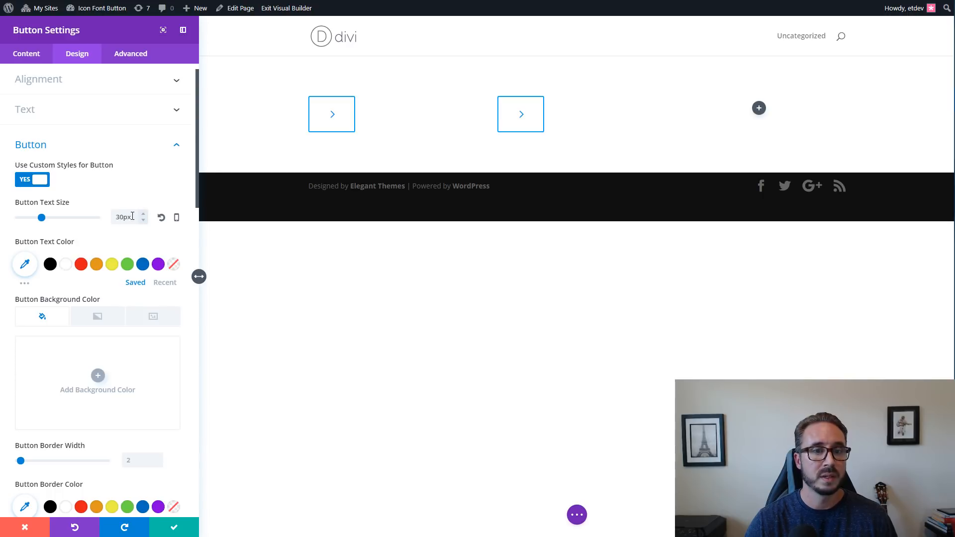
drag(132, 217, 112, 218)
click(132, 205)
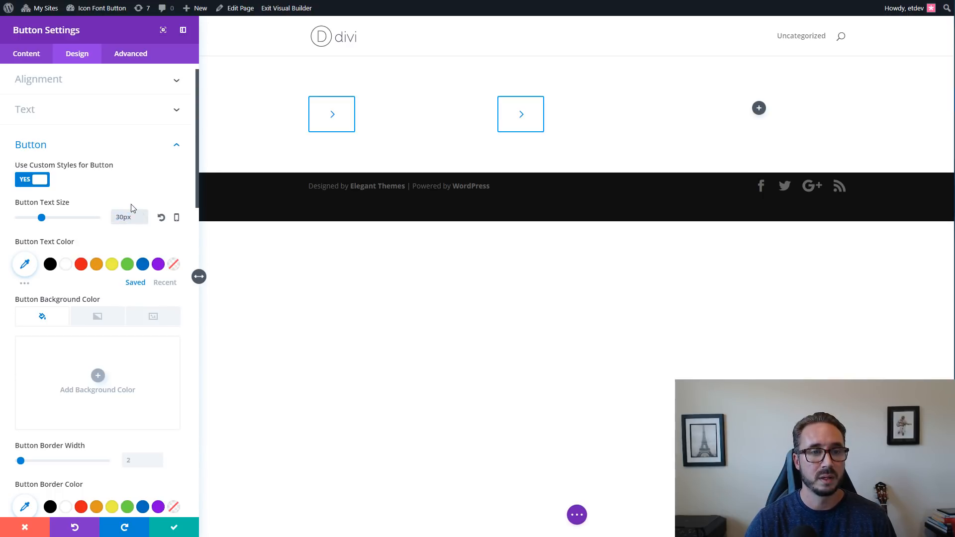
click(79, 150)
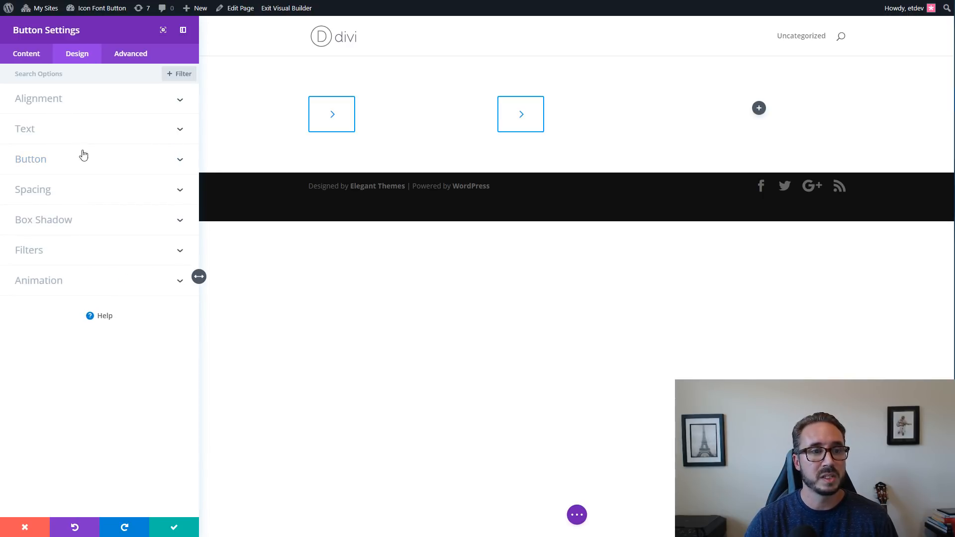
Examine the left and right custom padding values in the copied button's spacing settings.
click(81, 190)
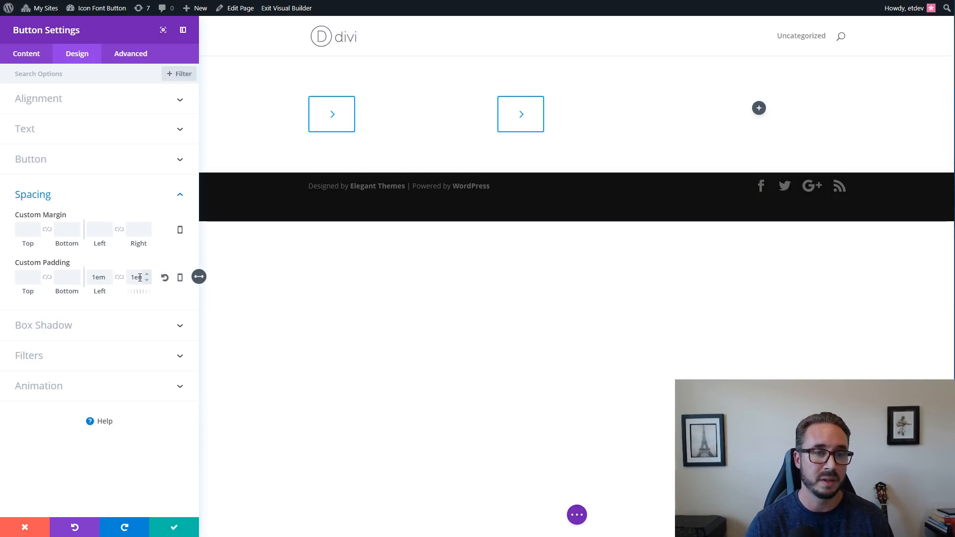
double_click(140, 278)
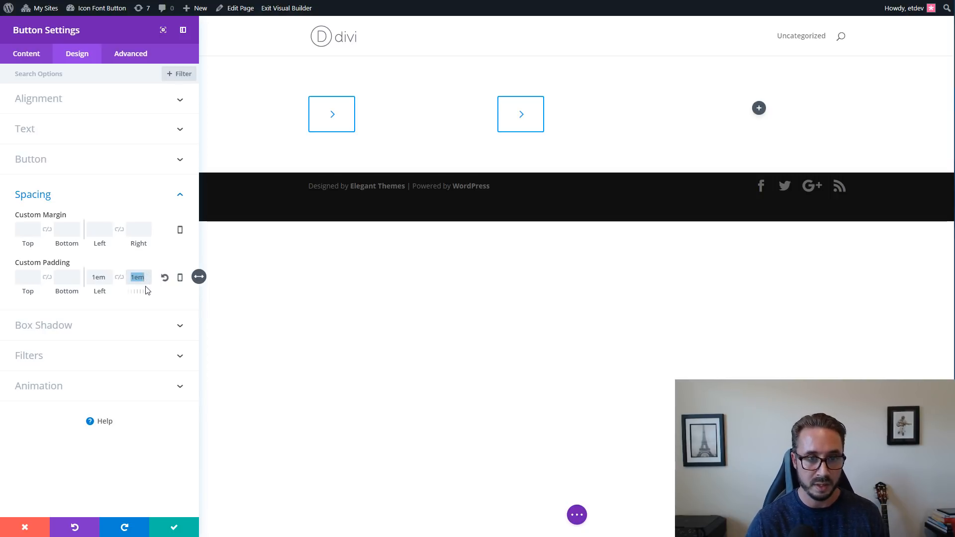
click(137, 277)
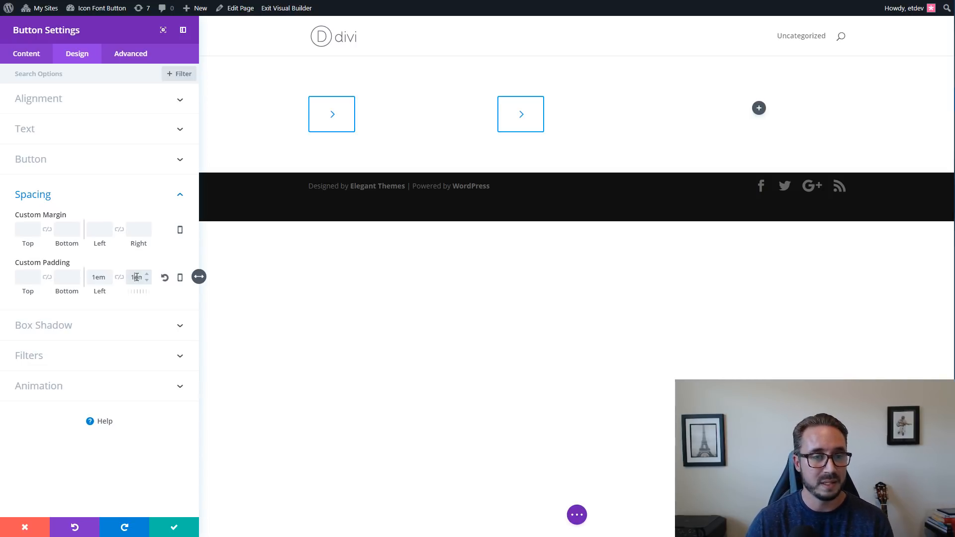
double_click(137, 277)
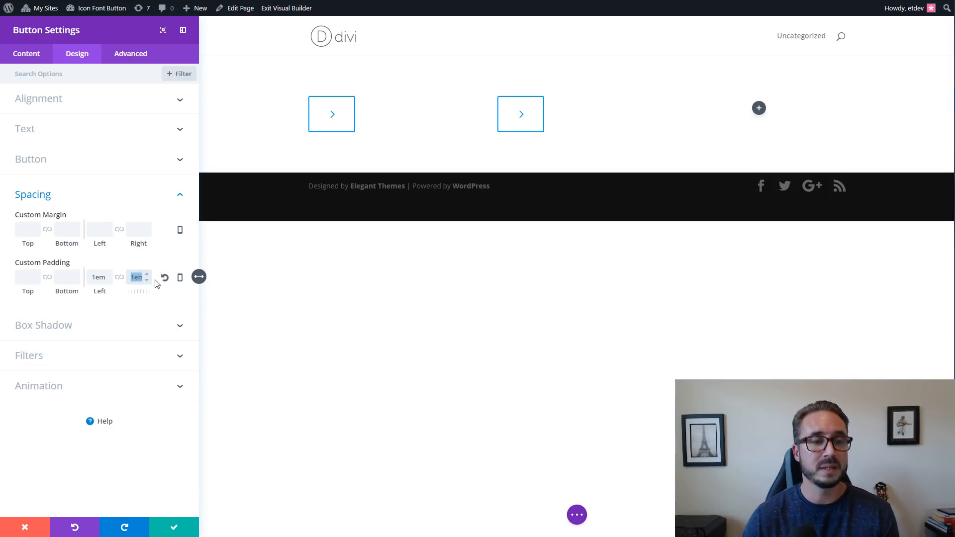
click(96, 279)
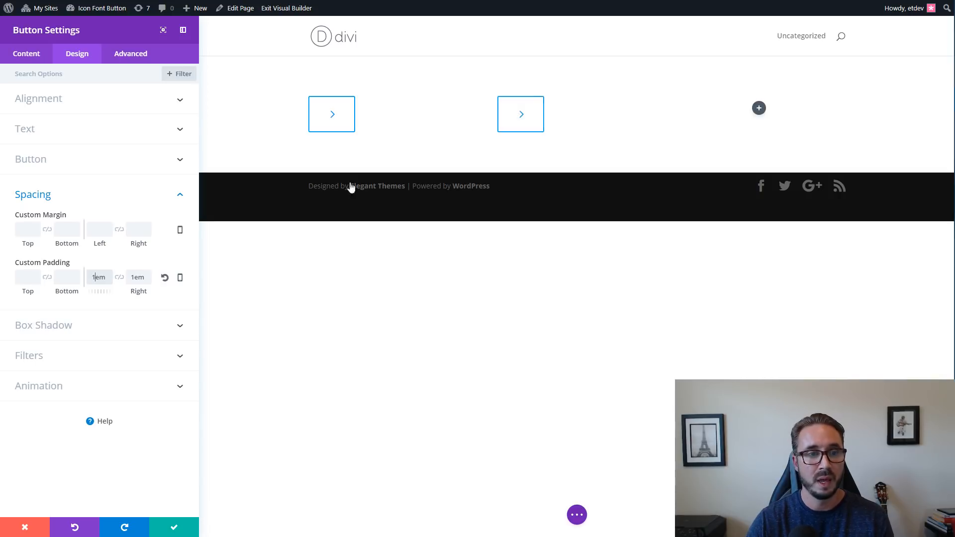
double_click(98, 280)
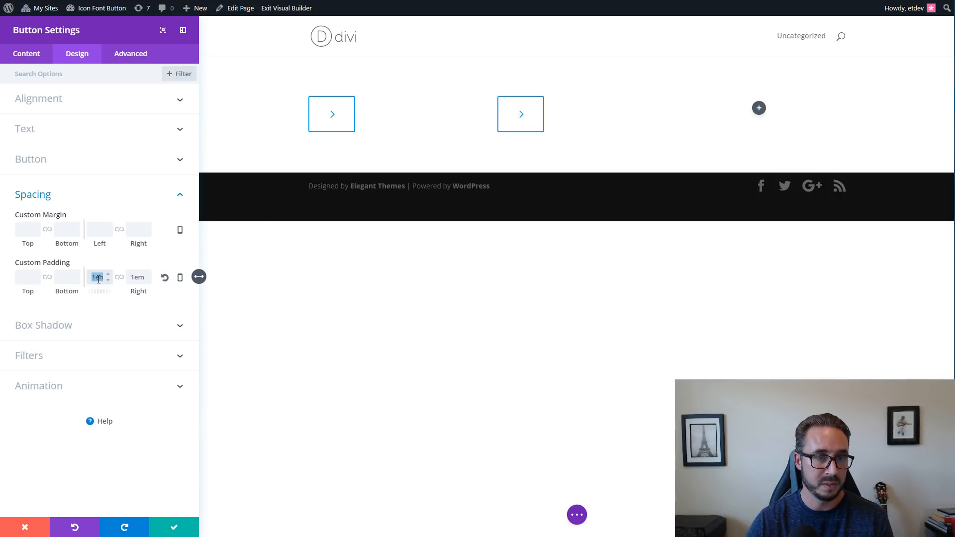
double_click(137, 277)
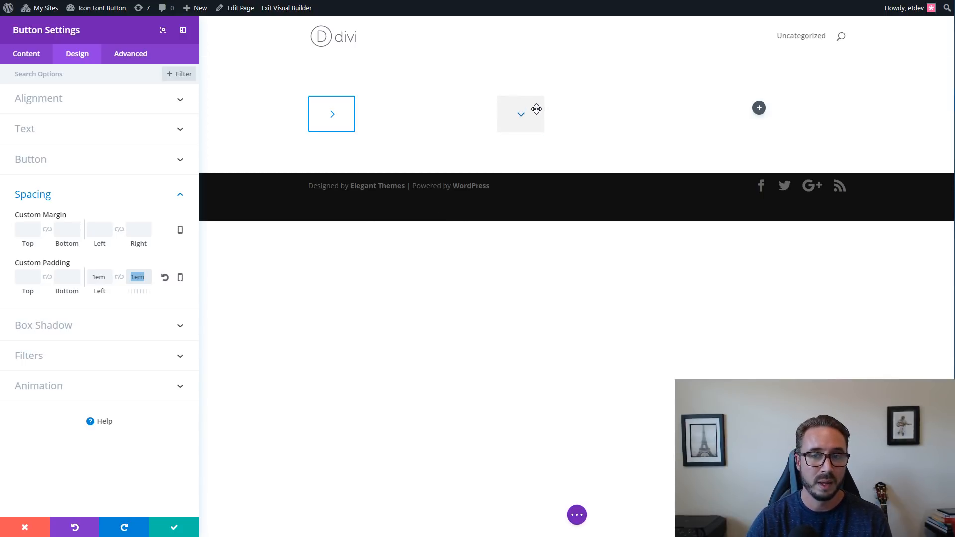
Set the second button's top and bottom custom padding to 0.65em each.
click(31, 280)
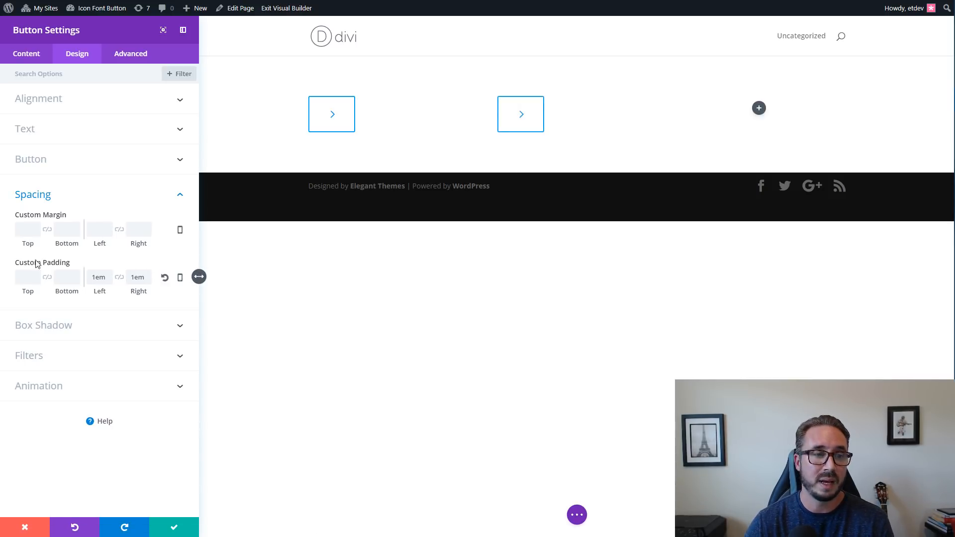
click(29, 277)
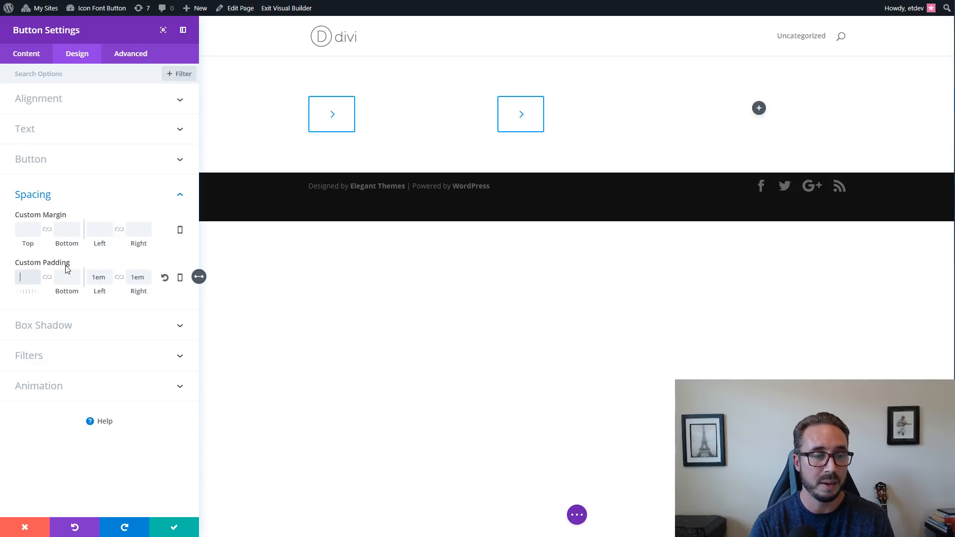
text(.)
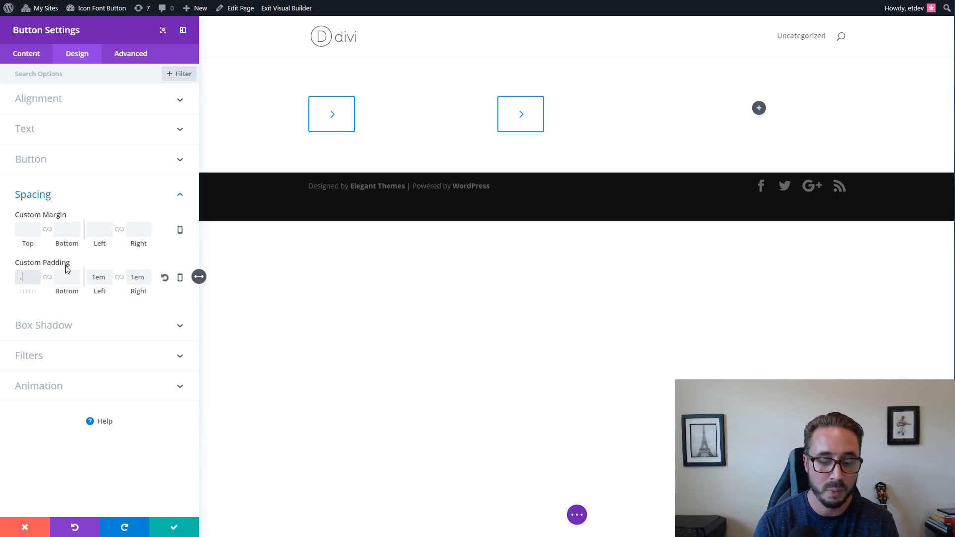
text(65em)
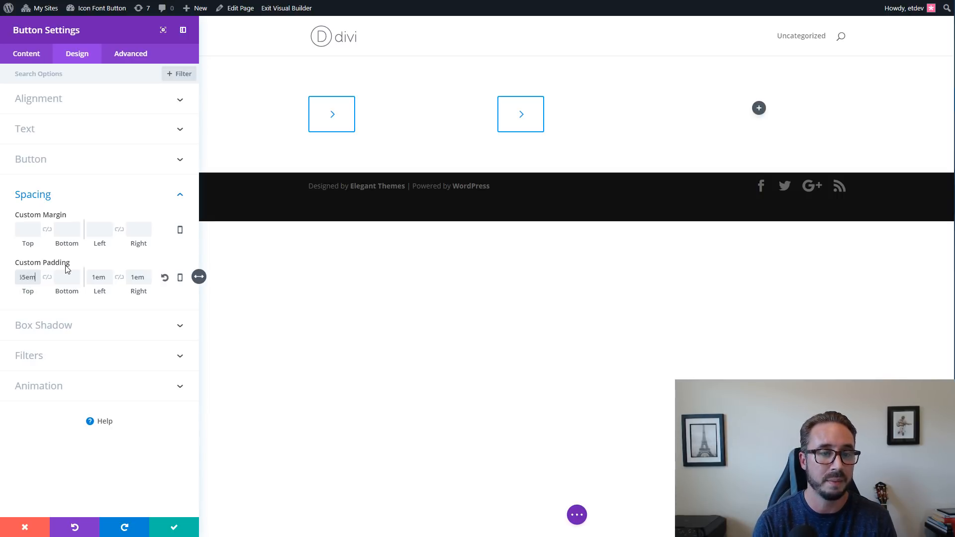
click(59, 278)
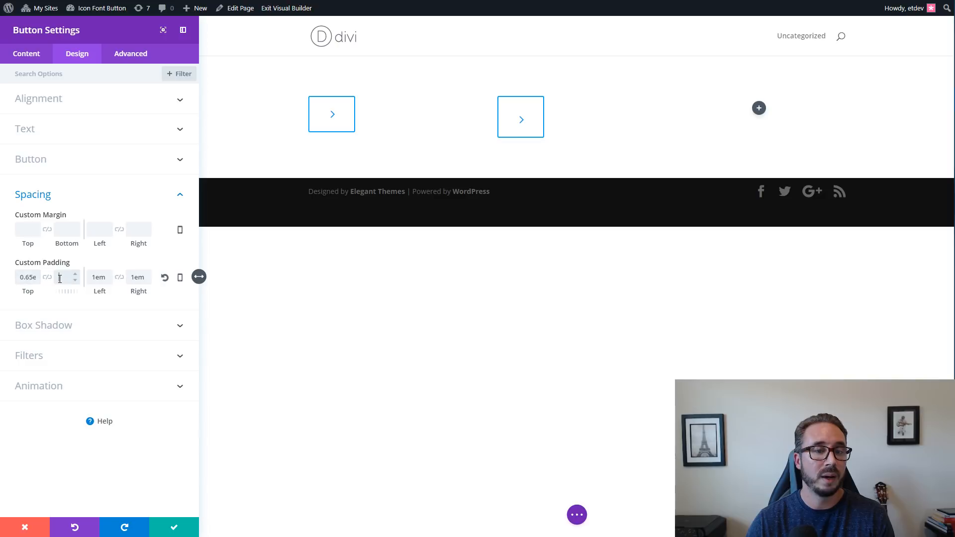
text(.)
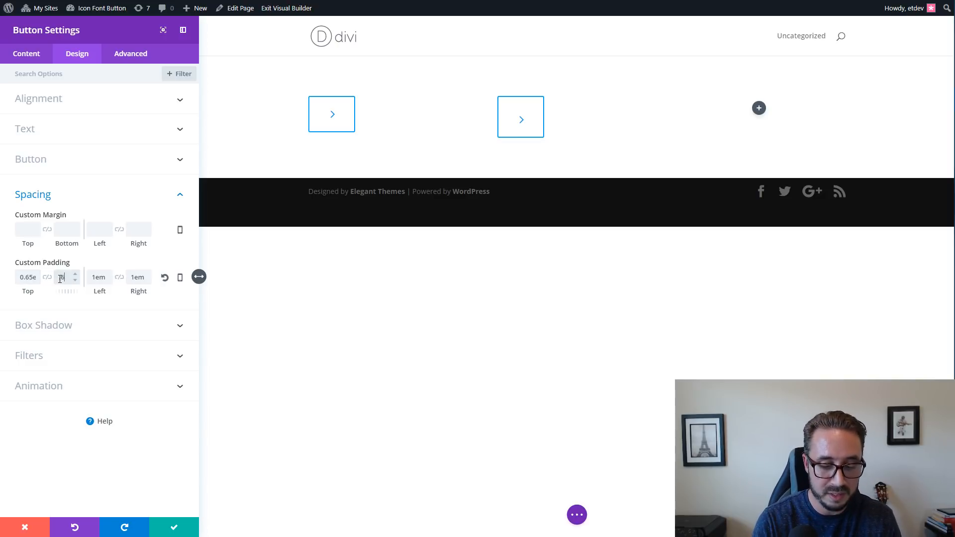
text(65em)
key(BackSpace)
key(BackSpace)
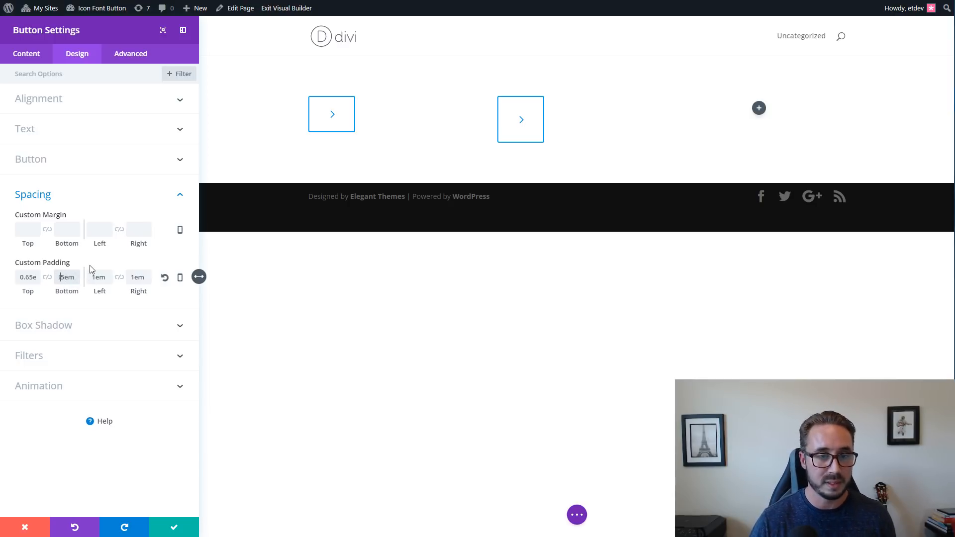
key(Left)
key(Left)
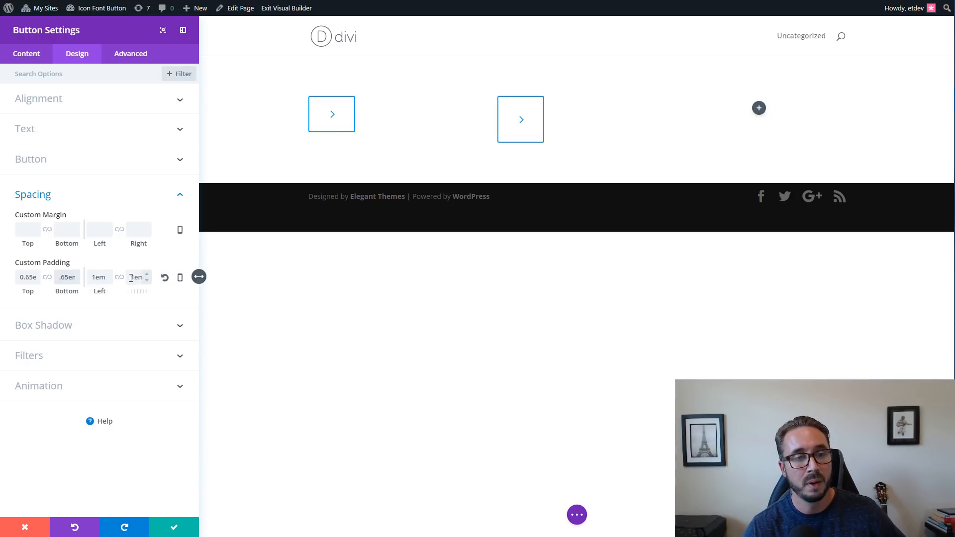
click(159, 299)
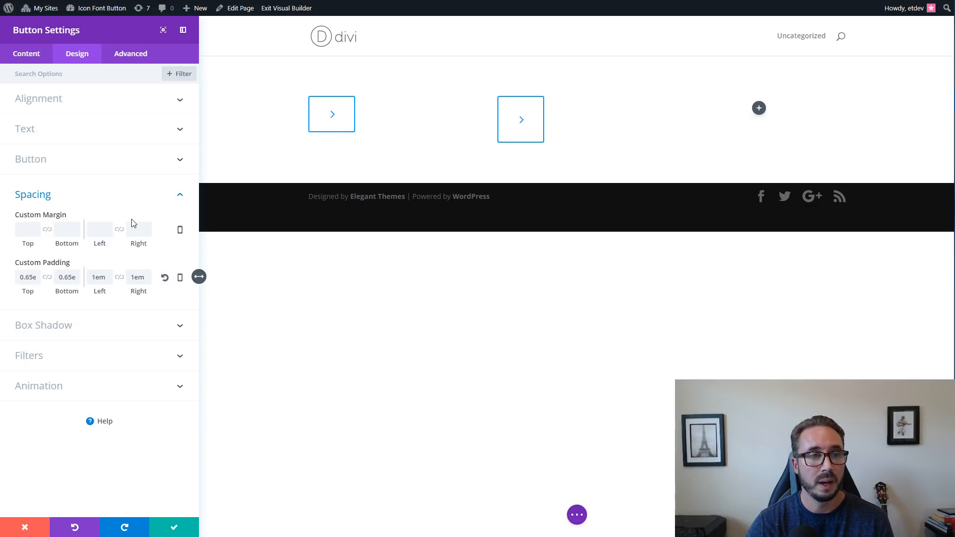
Enlarge the second button by setting its button text size to 50px.
click(110, 172)
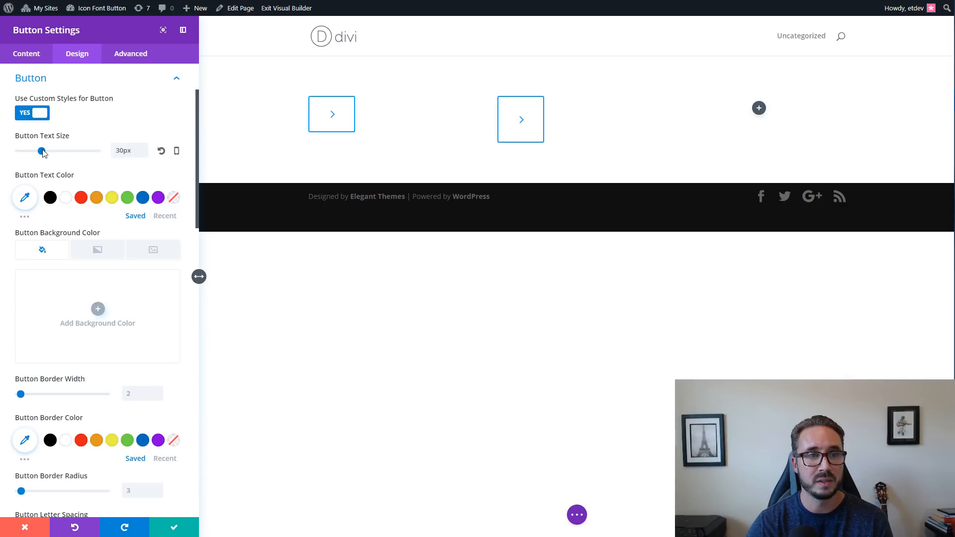
drag(42, 151, 77, 164)
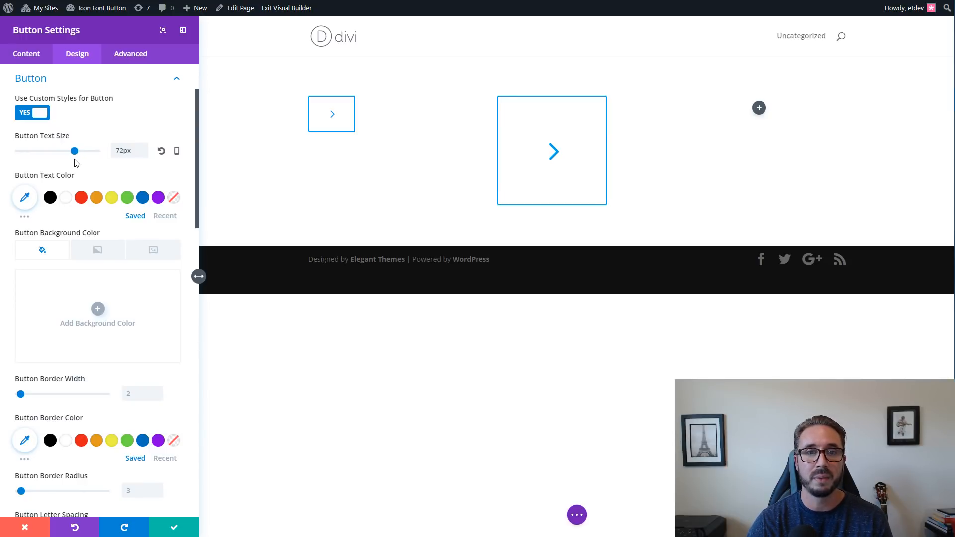
mouse_move(75, 160)
mouse_down()
mouse_move(59, 158)
mouse_move(71, 158)
mouse_up()
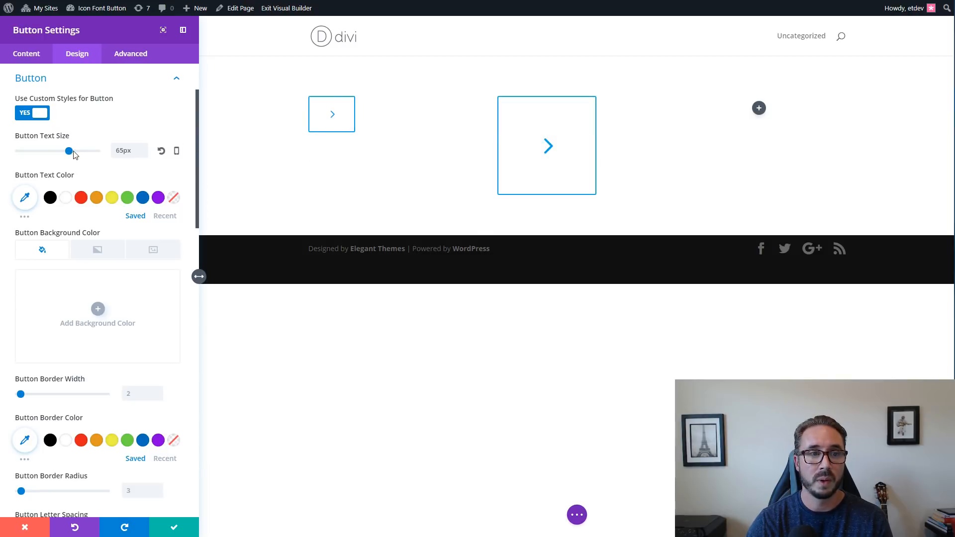
drag(69, 155, 62, 154)
drag(56, 151, 54, 151)
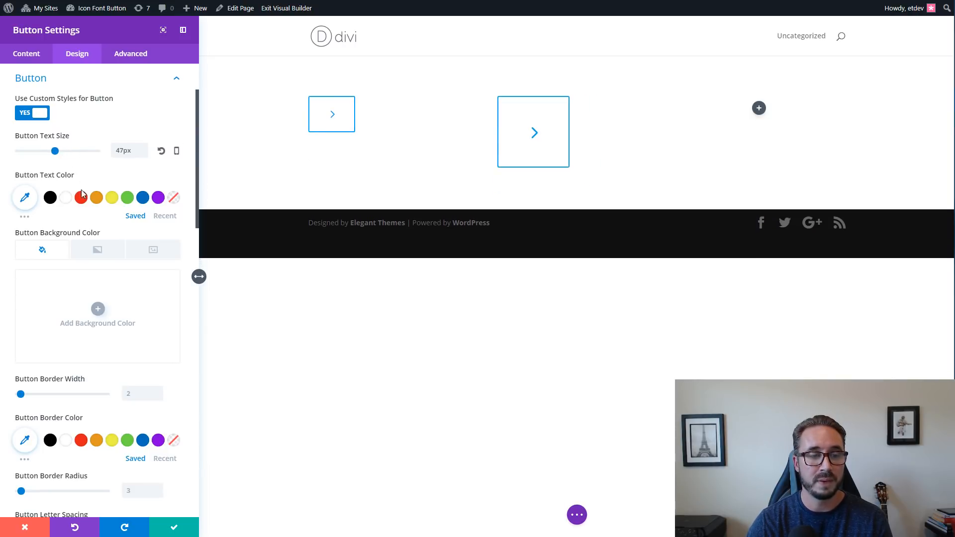
scroll(92, 207, down, 1)
scroll(92, 207, down, 5)
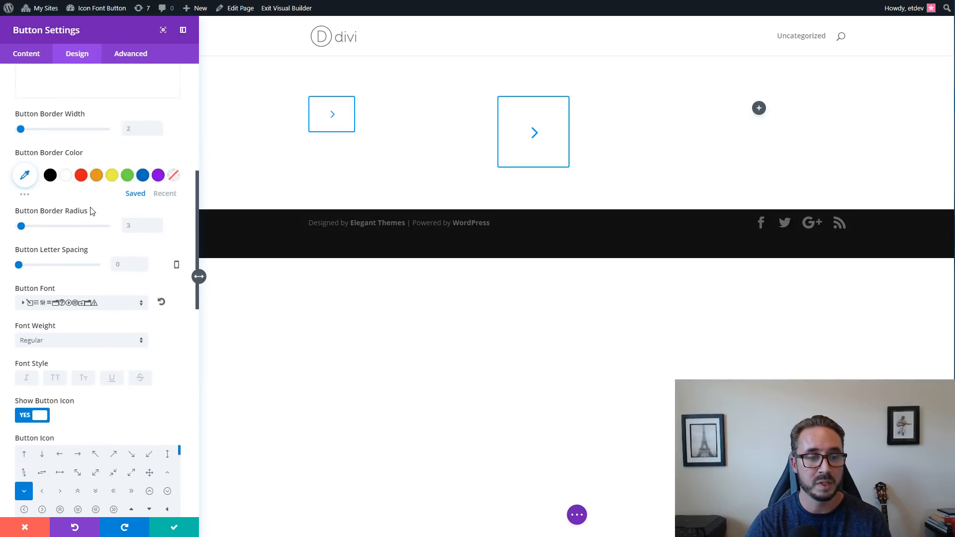
scroll(89, 209, up, 6)
scroll(80, 219, down, 1)
scroll(79, 221, down, 8)
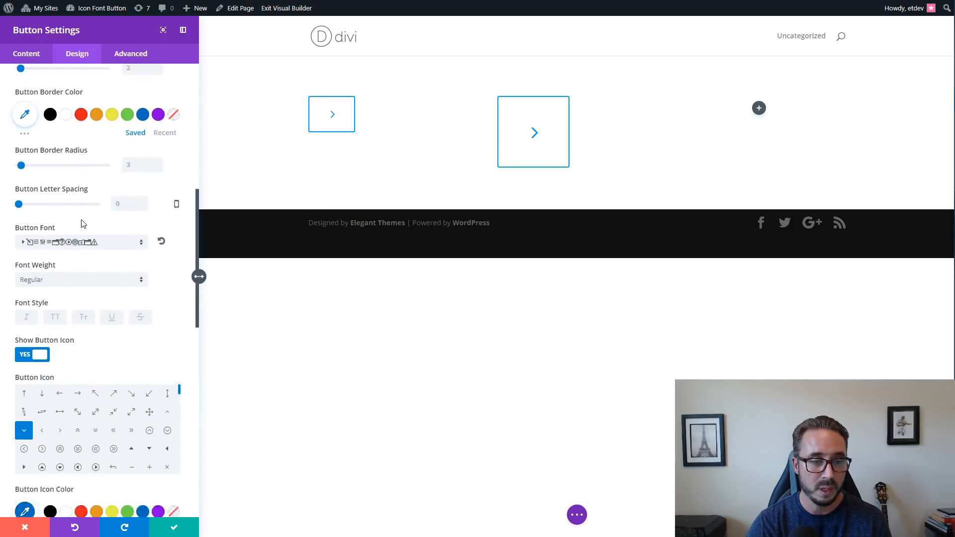
scroll(82, 221, up, 5)
scroll(83, 221, up, 7)
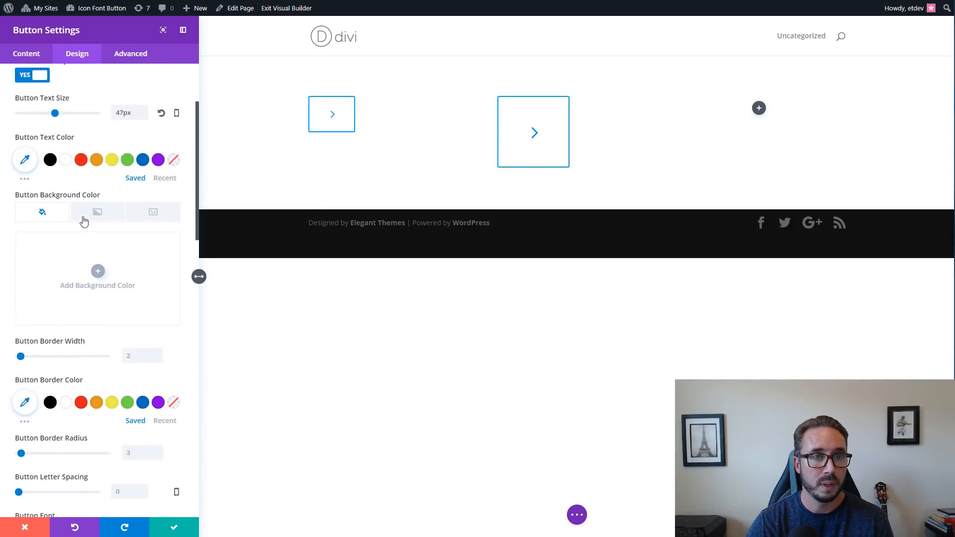
drag(55, 220, 58, 221)
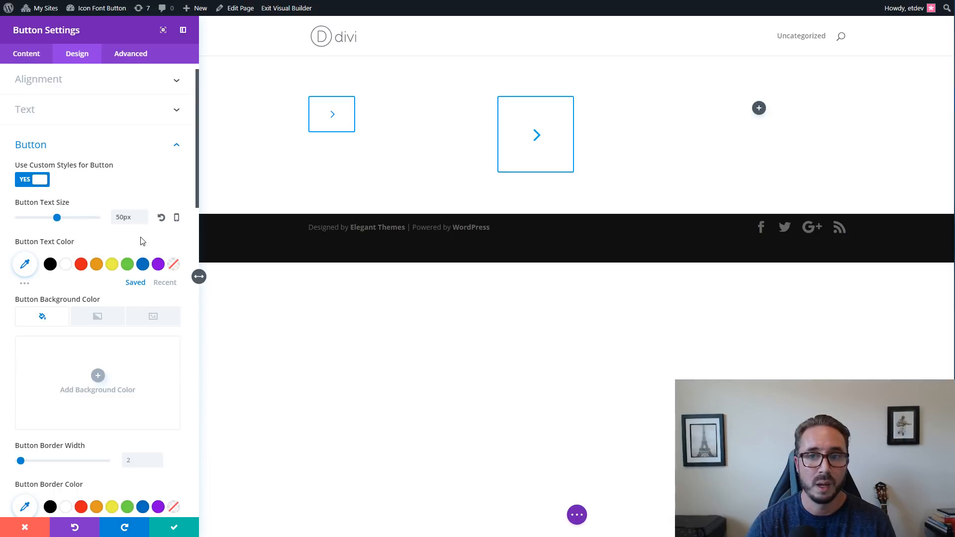
Recheck the second button's custom padding values against its button style settings.
scroll(149, 276, down, 12)
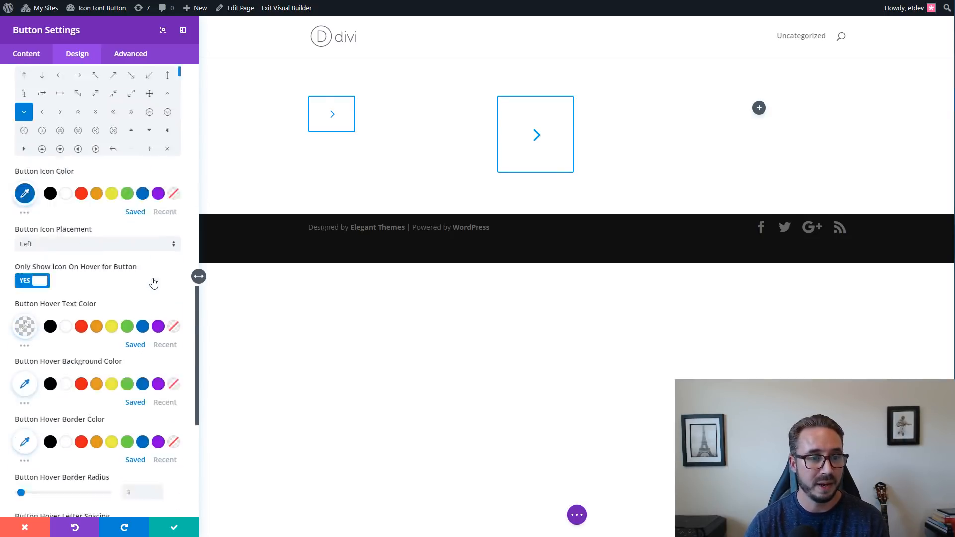
scroll(153, 282, down, 4)
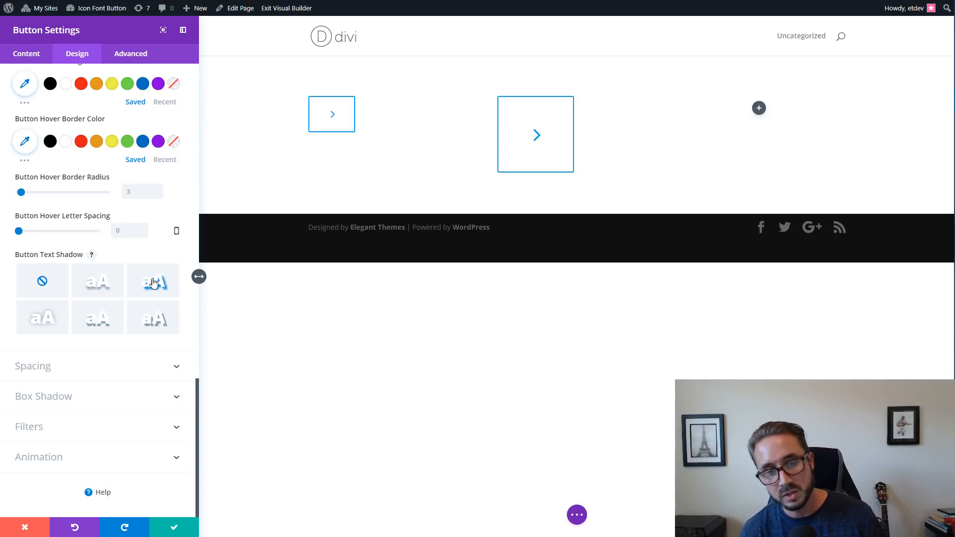
click(78, 373)
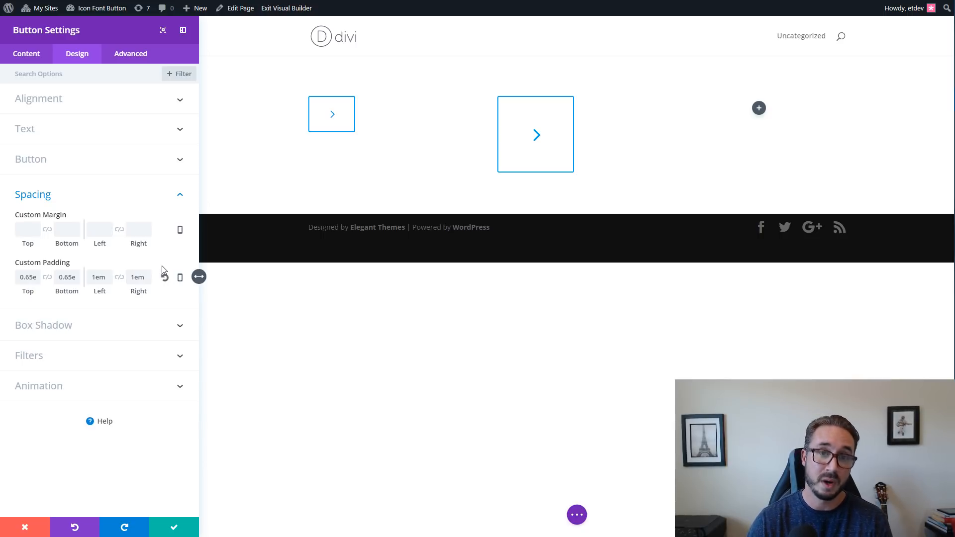
click(95, 167)
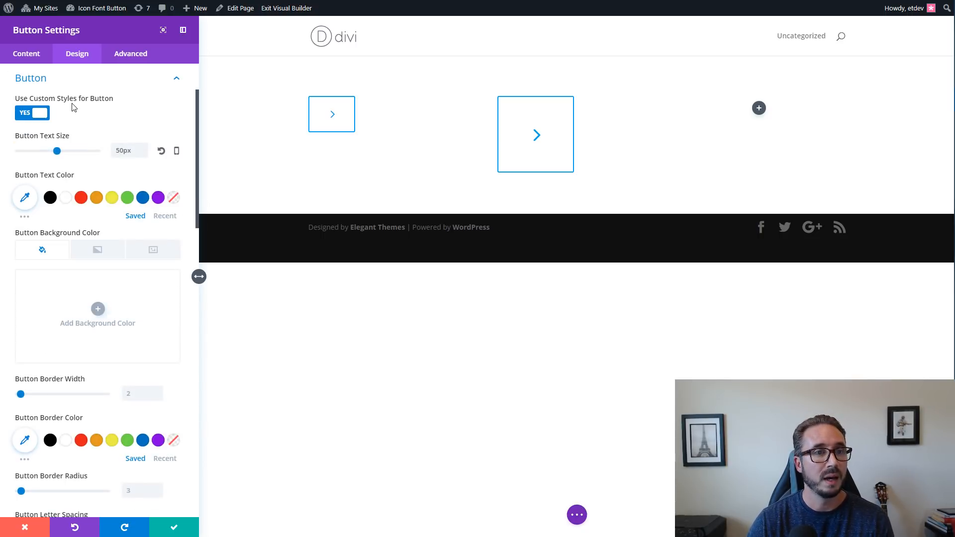
click(84, 82)
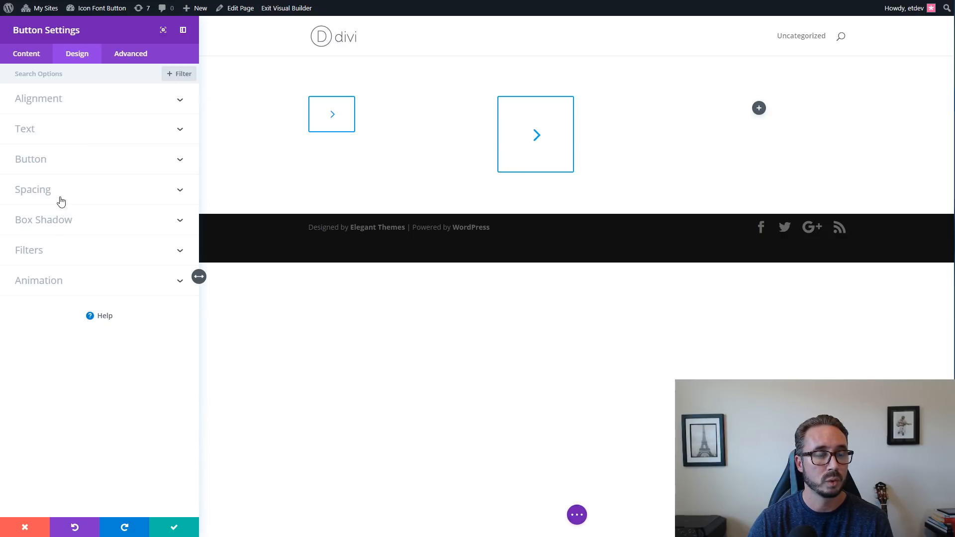
click(56, 164)
scroll(90, 182, down, 1)
scroll(92, 199, down, 15)
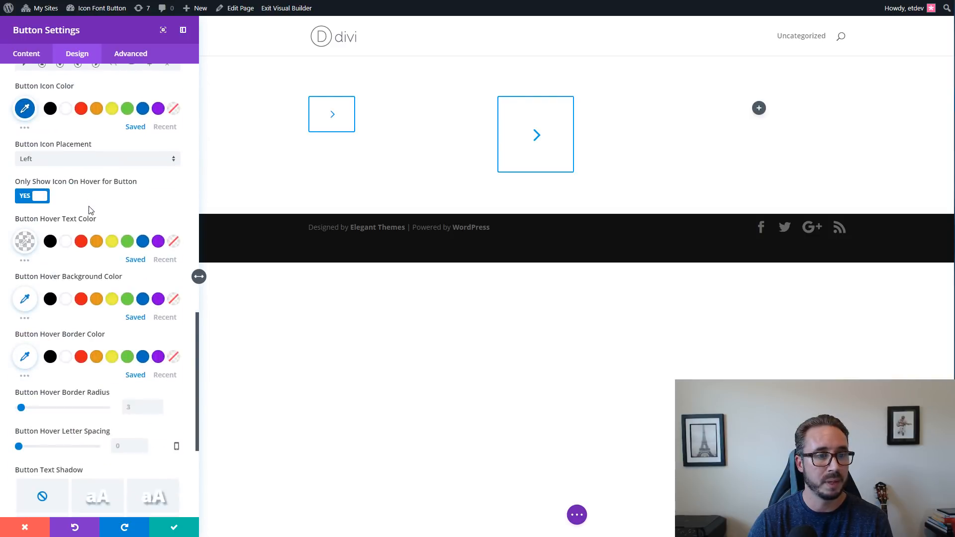
scroll(89, 217, up, 6)
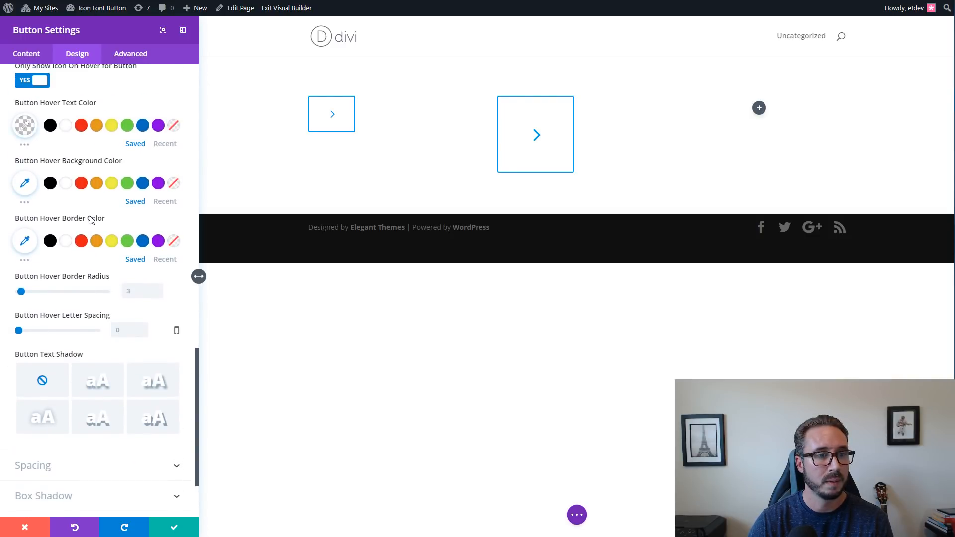
scroll(90, 220, down, 4)
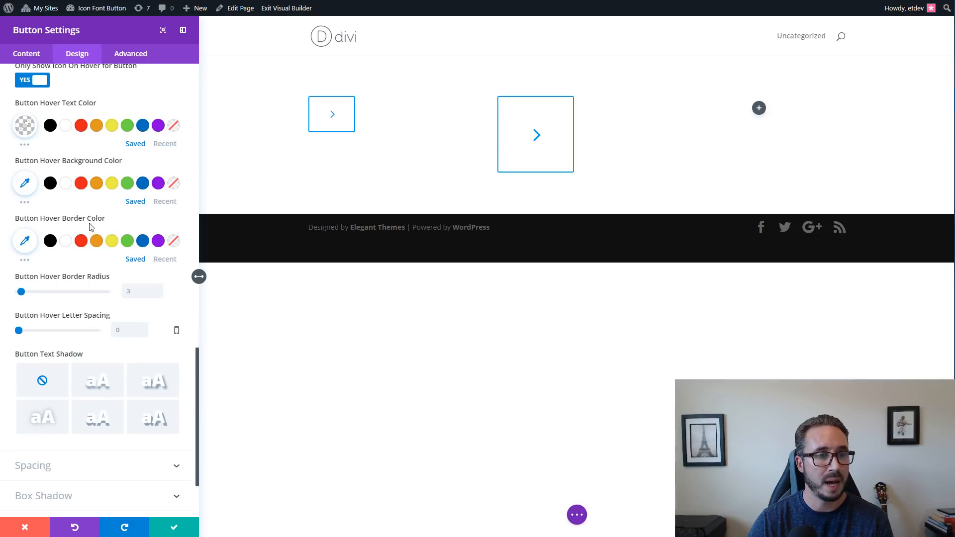
click(152, 285)
text(50%)
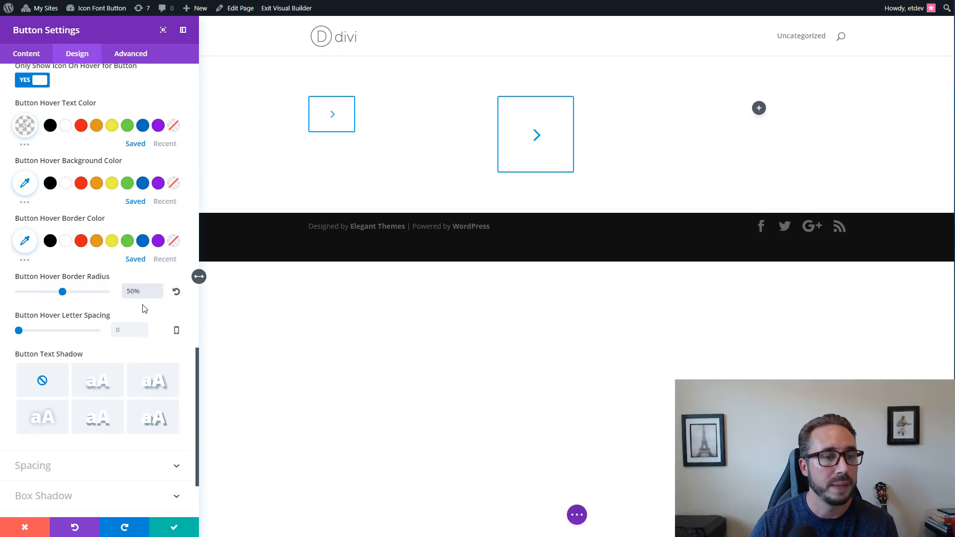
drag(143, 293, 115, 295)
text(3)
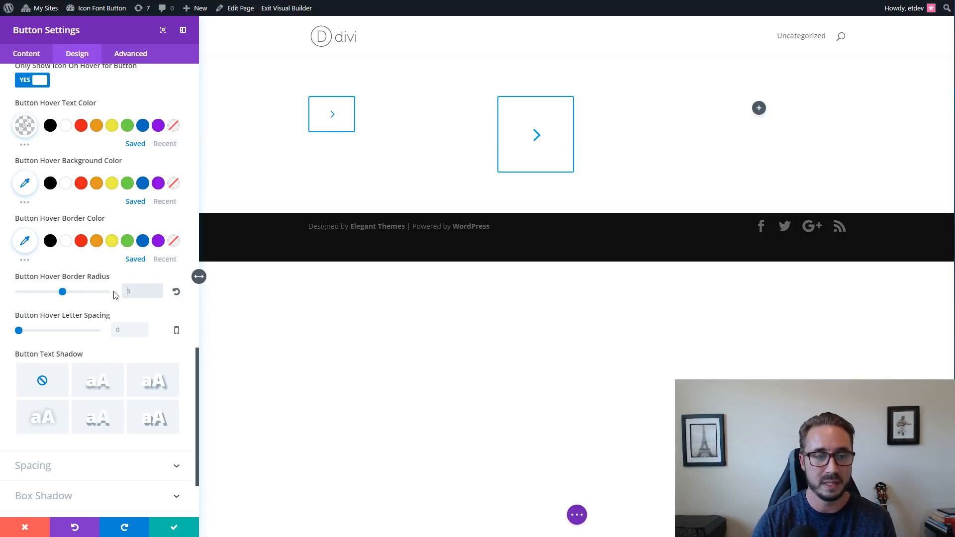
Make the second button circular with a 50% button border radius and save its settings.
scroll(109, 297, up, 8)
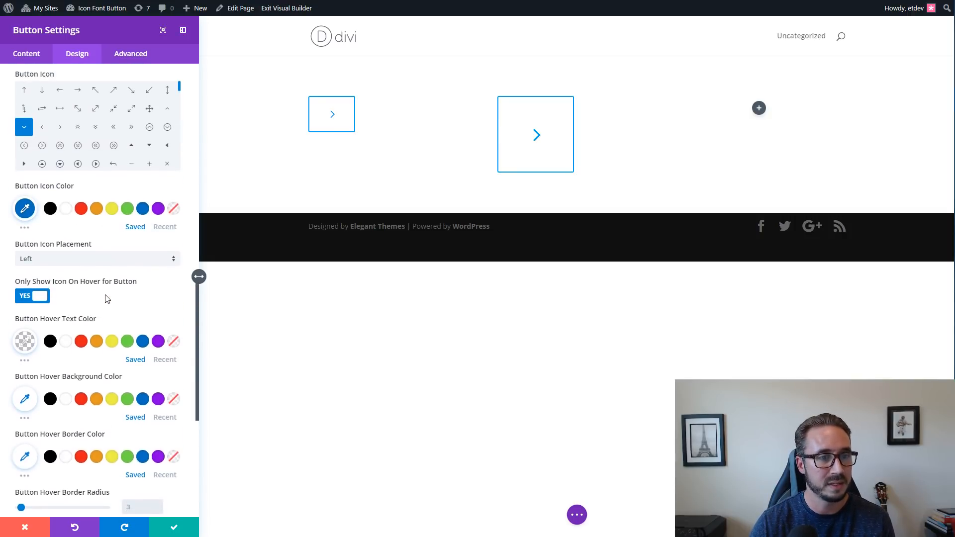
scroll(126, 239, up, 4)
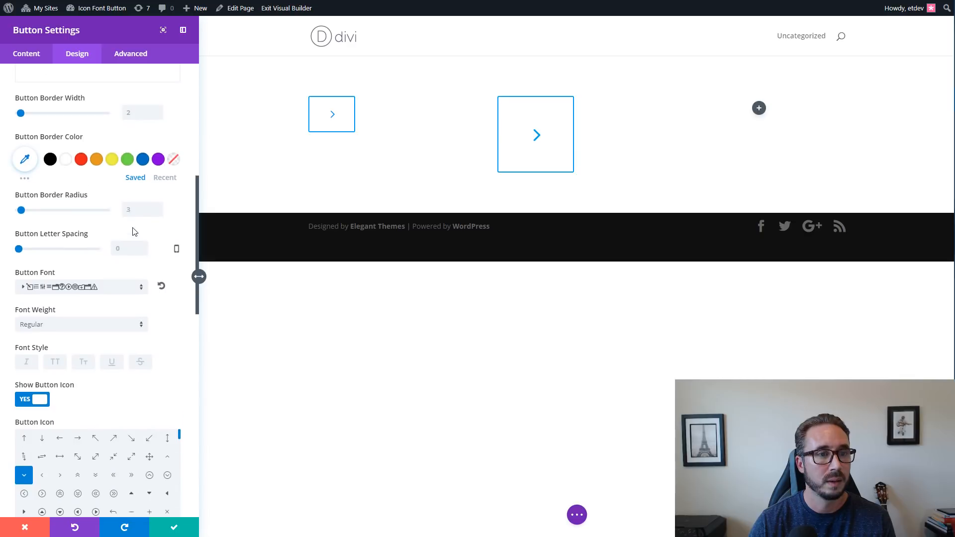
click(140, 210)
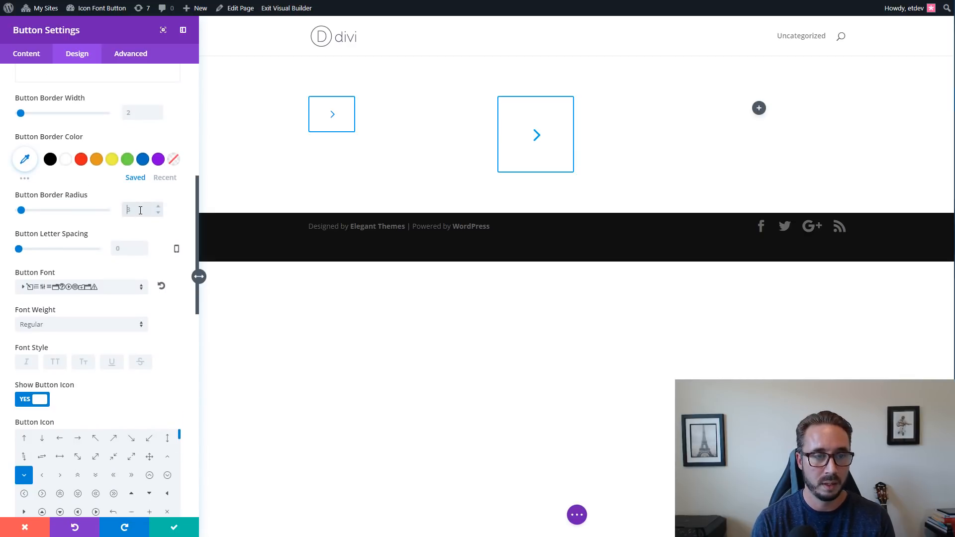
text(50%)
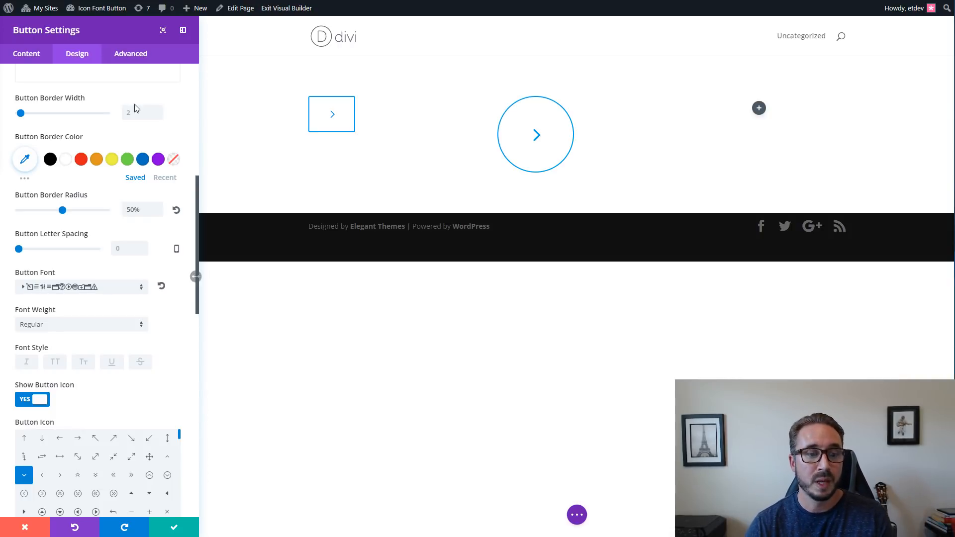
click(178, 526)
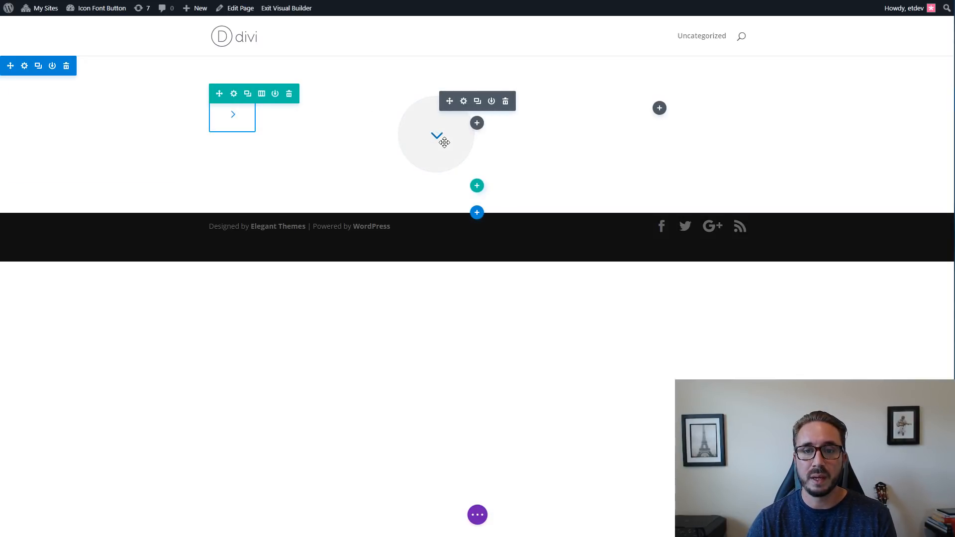
Add trial characters such as f, d and s to the circular button's text to preview their icons.
click(463, 101)
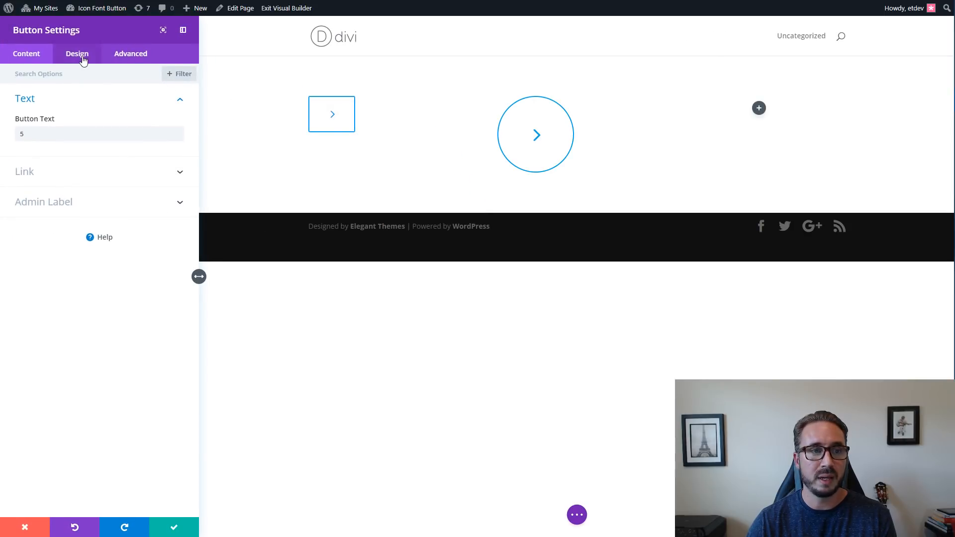
drag(44, 133, 18, 132)
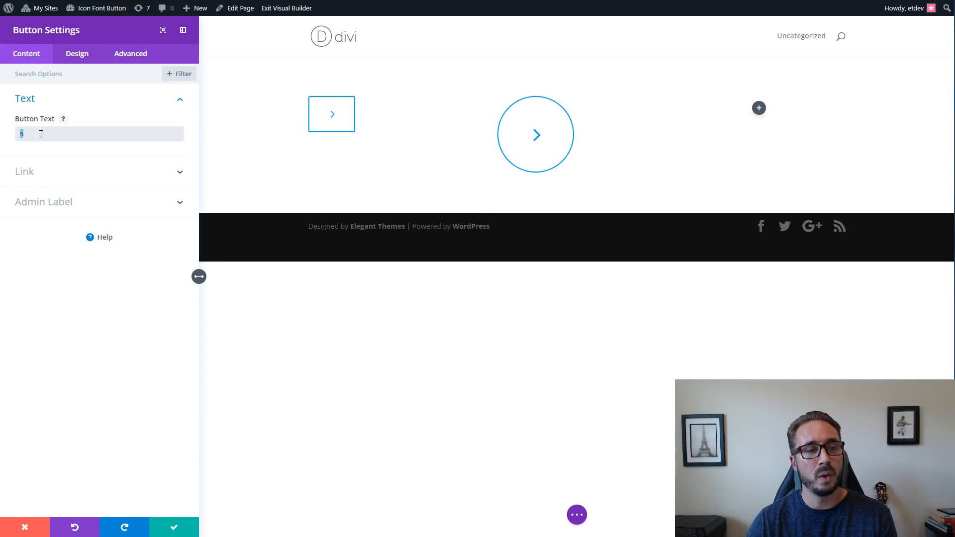
click(38, 134)
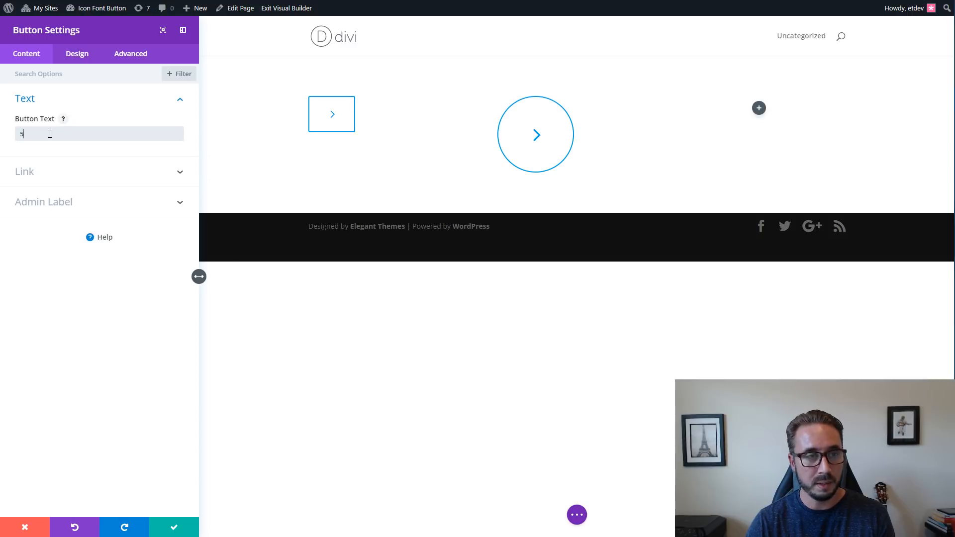
text(fds)
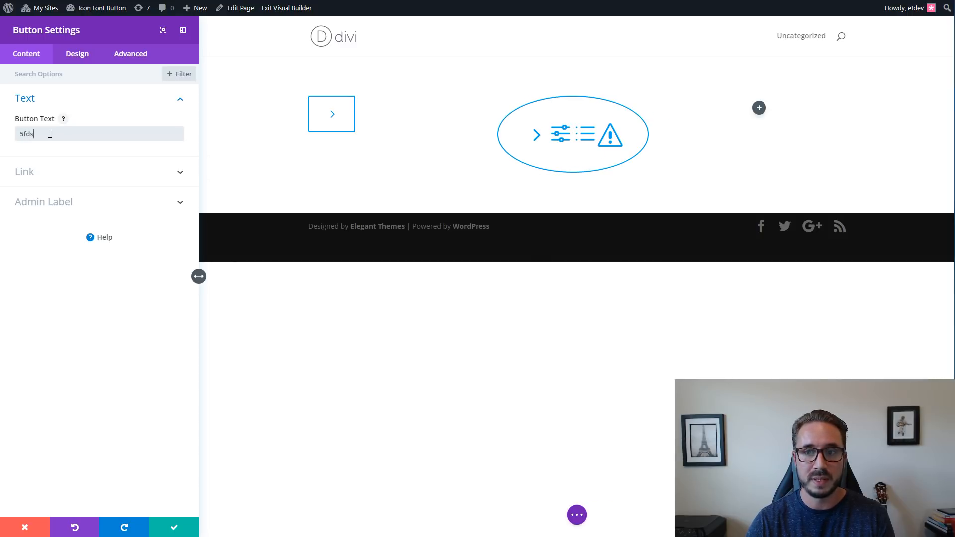
text(dfdssd)
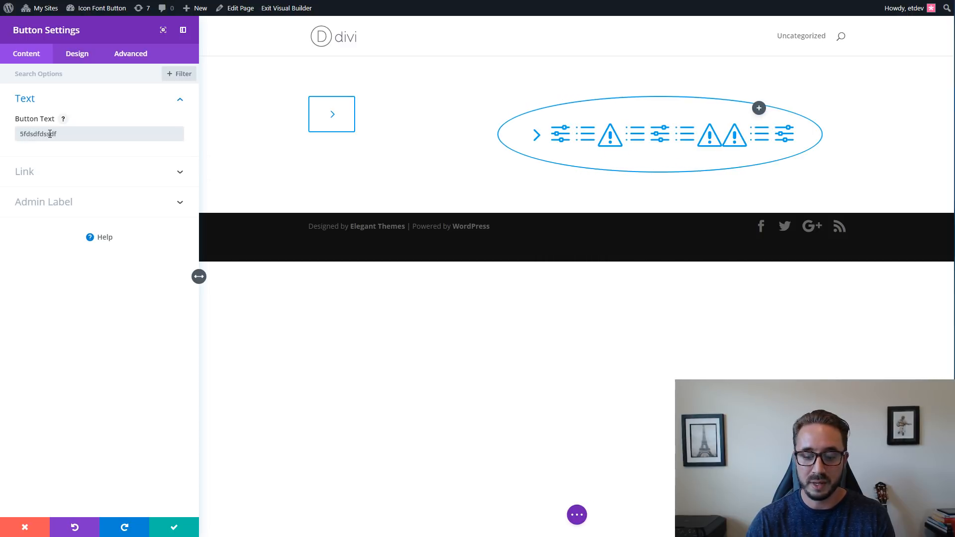
Remove the trial characters from the circular button's text, leaving only 5.
key(BackSpace)
key(BackSpace)
key(BackSpace)
key(BackSpace)
key(BackSpace)
key(BackSpace)
key(BackSpace)
key(BackSpace)
key(BackSpace)
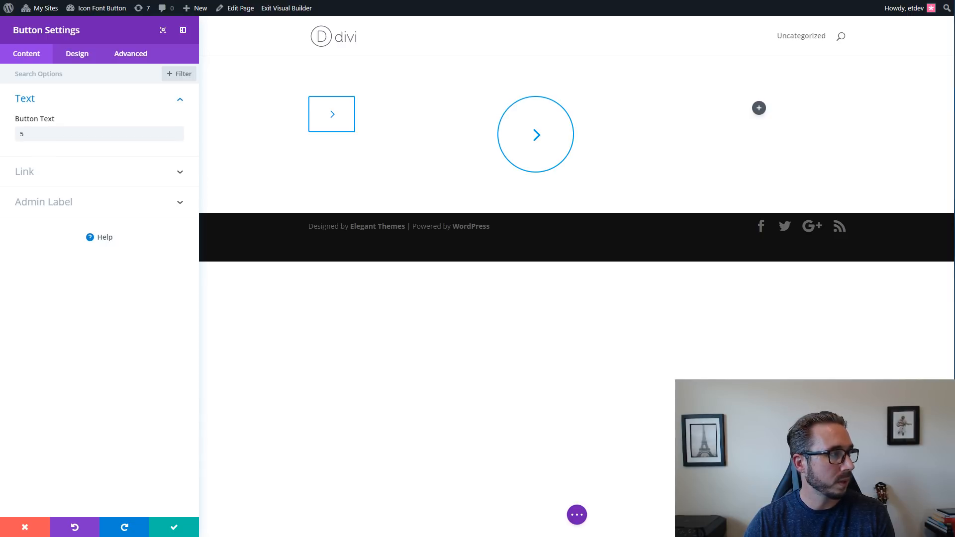
Examine the Elegant Themes blog post's chart of keyboard characters and matching font icons, and close the circular button's settings.
drag(0, 88, 516, 30)
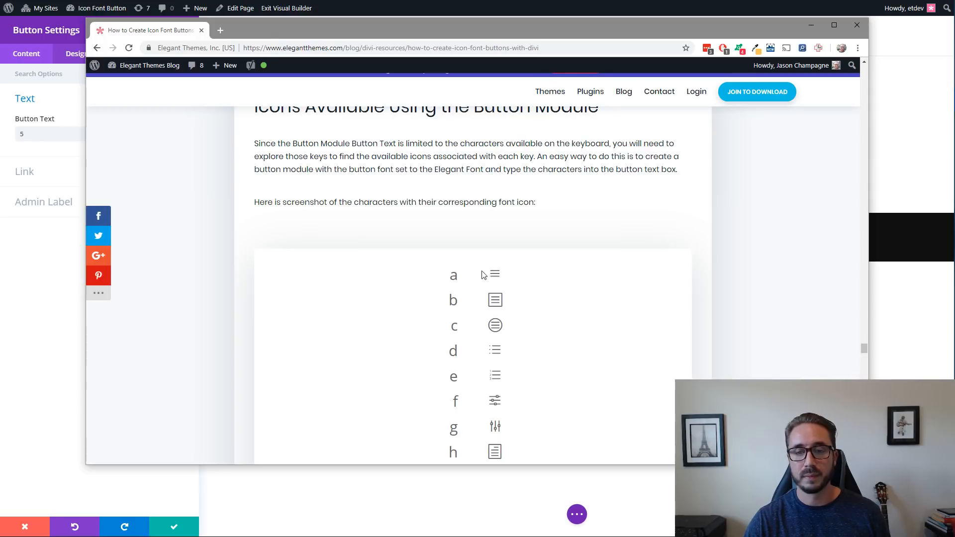
scroll(481, 275, down, 3)
scroll(481, 275, up, 3)
scroll(481, 275, down, 1)
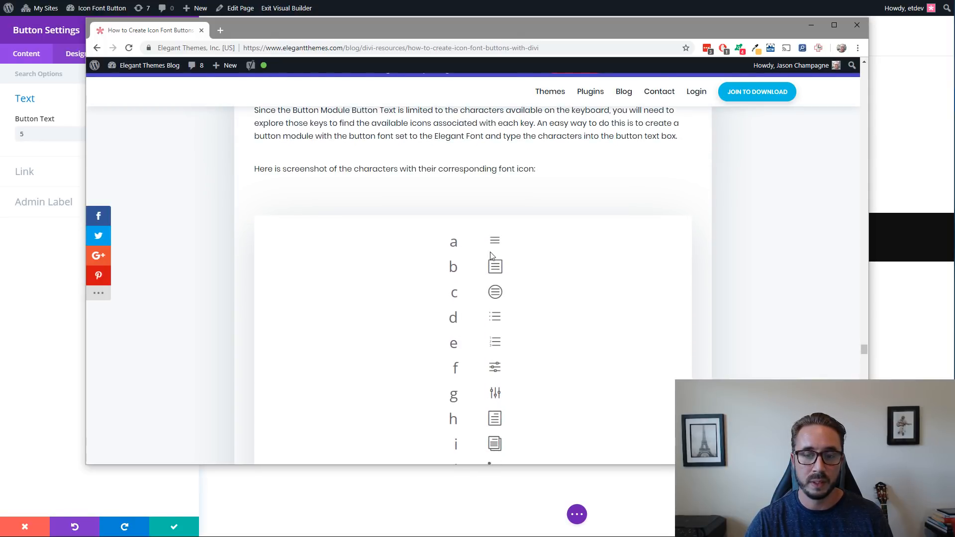
scroll(492, 255, down, 2)
scroll(492, 255, up, 1)
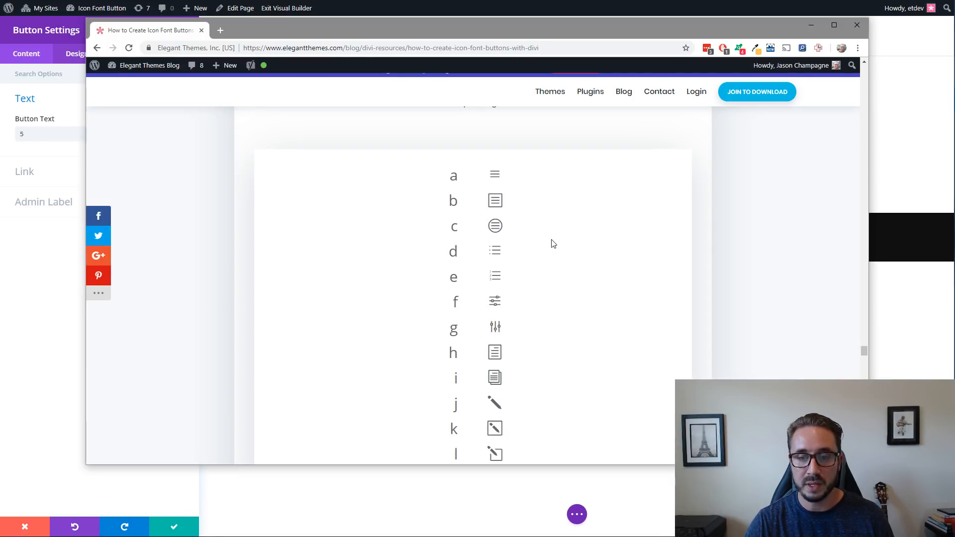
scroll(553, 244, down, 5)
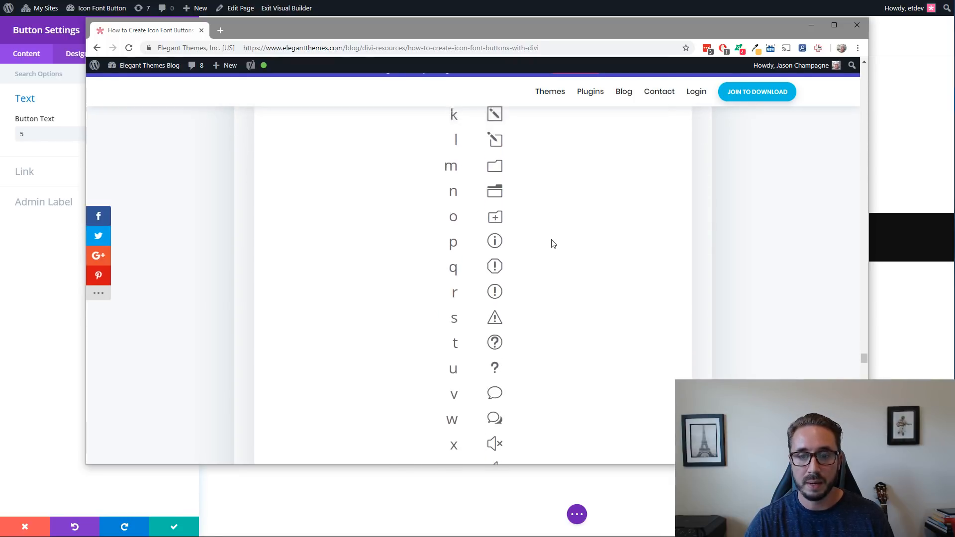
scroll(553, 244, up, 8)
scroll(553, 243, down, 5)
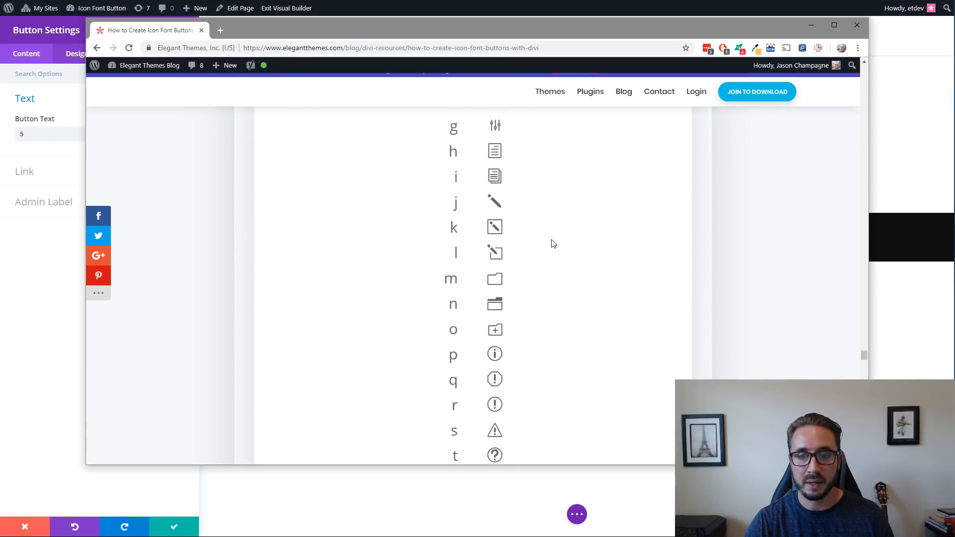
scroll(553, 243, down, 8)
scroll(553, 244, up, 5)
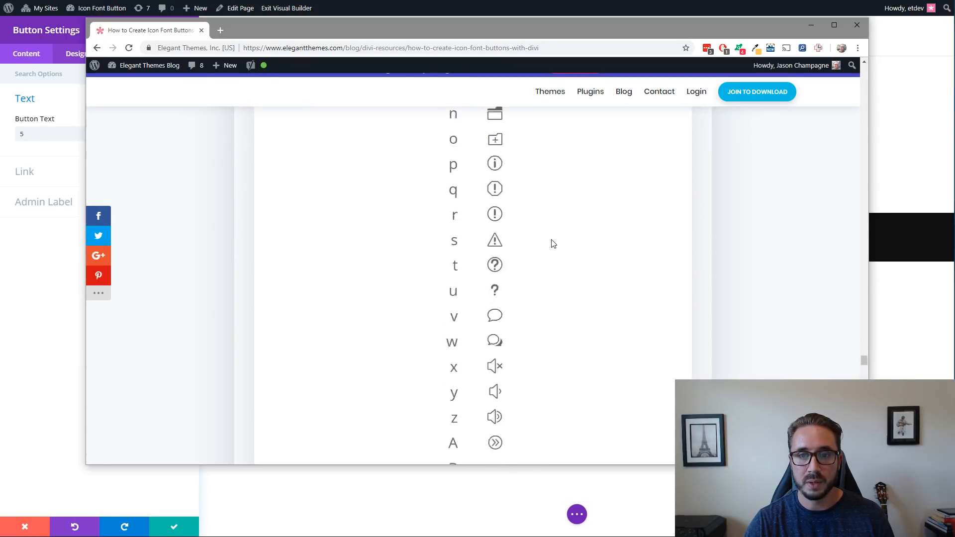
scroll(553, 243, up, 1)
scroll(554, 244, down, 1)
scroll(554, 243, up, 1)
scroll(553, 243, down, 8)
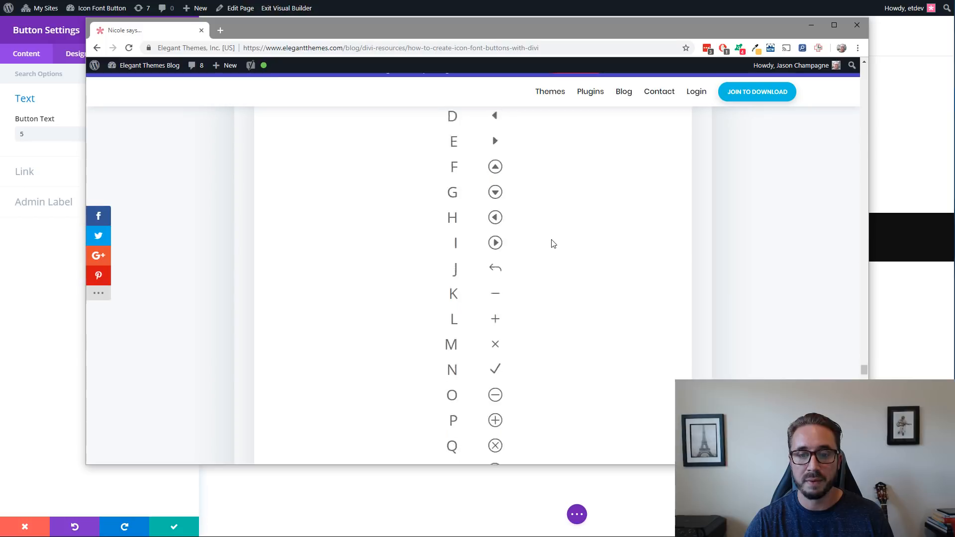
scroll(553, 243, down, 11)
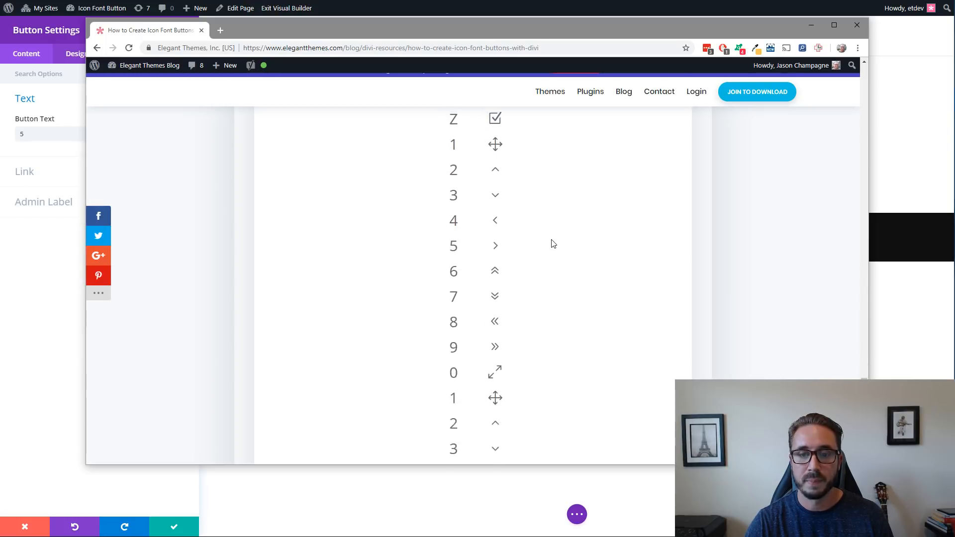
scroll(553, 244, up, 1)
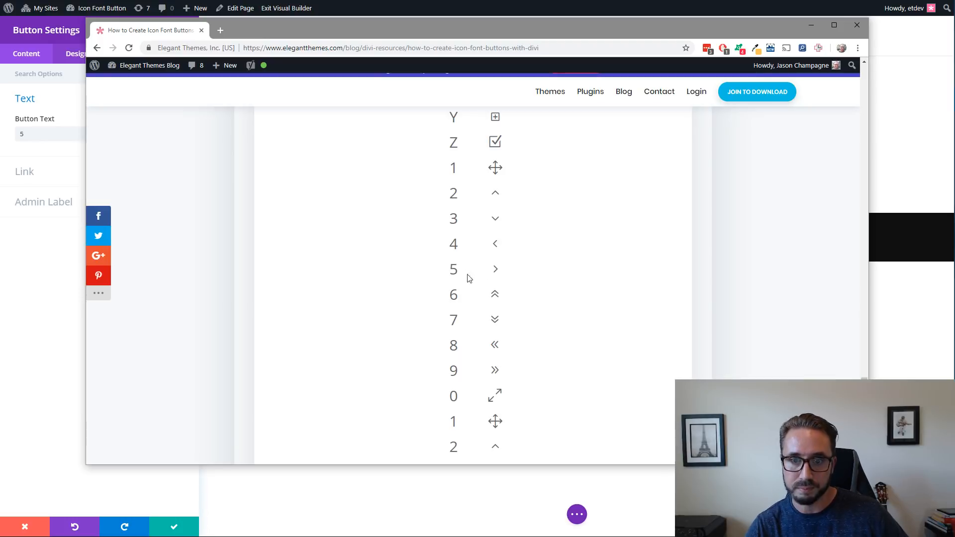
scroll(514, 281, down, 5)
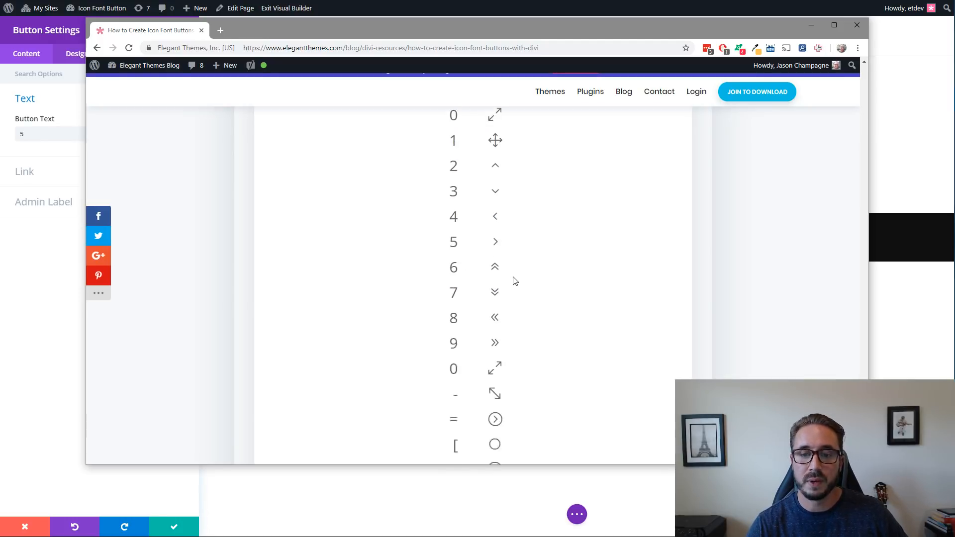
scroll(514, 280, up, 5)
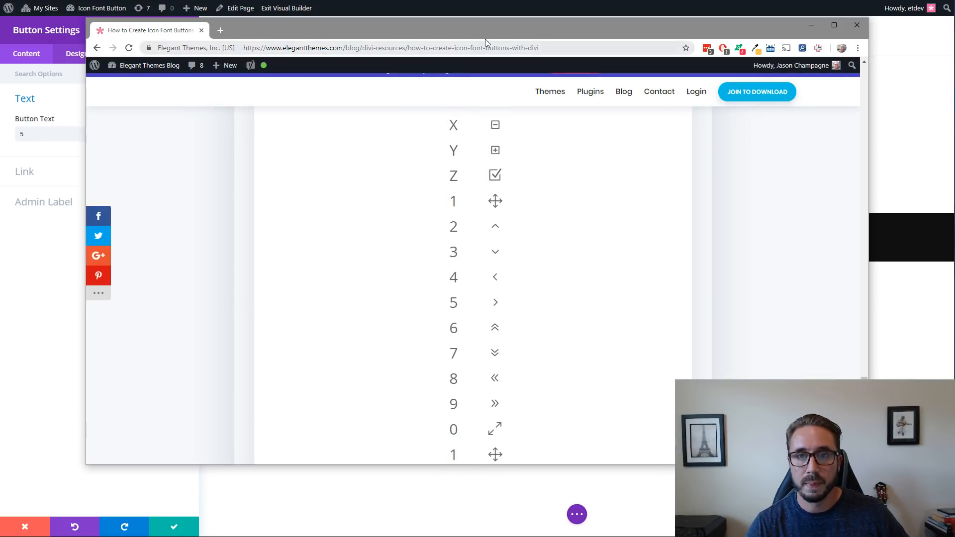
drag(489, 32, 0, 110)
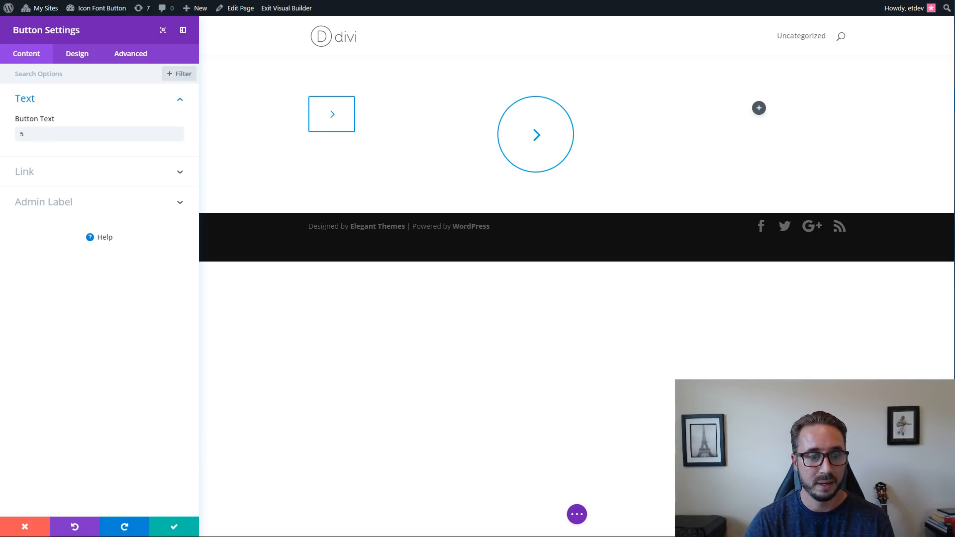
click(178, 530)
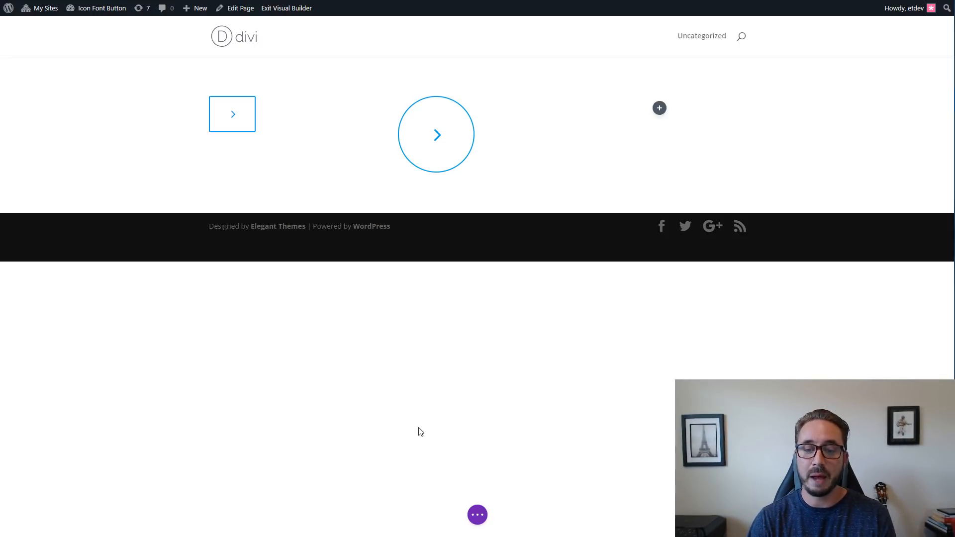
click(478, 515)
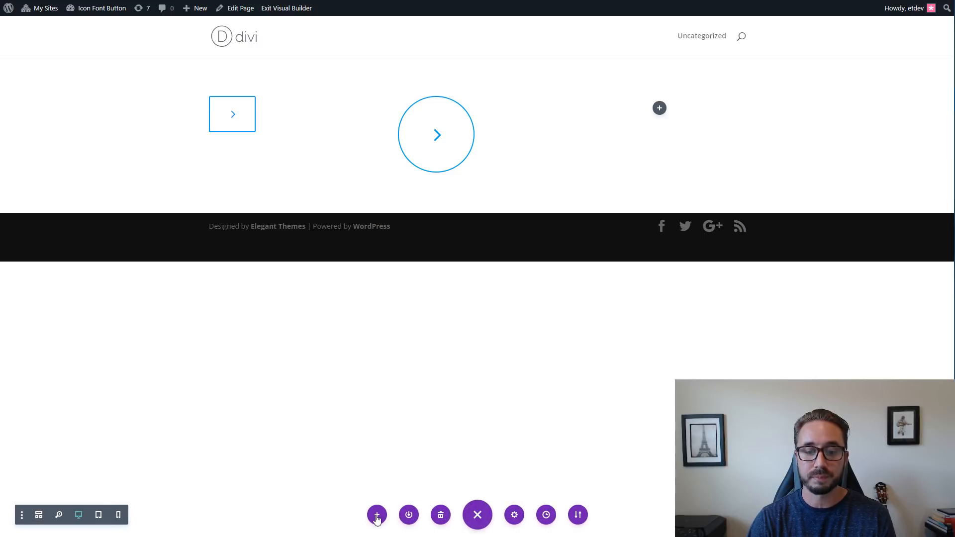
click(376, 516)
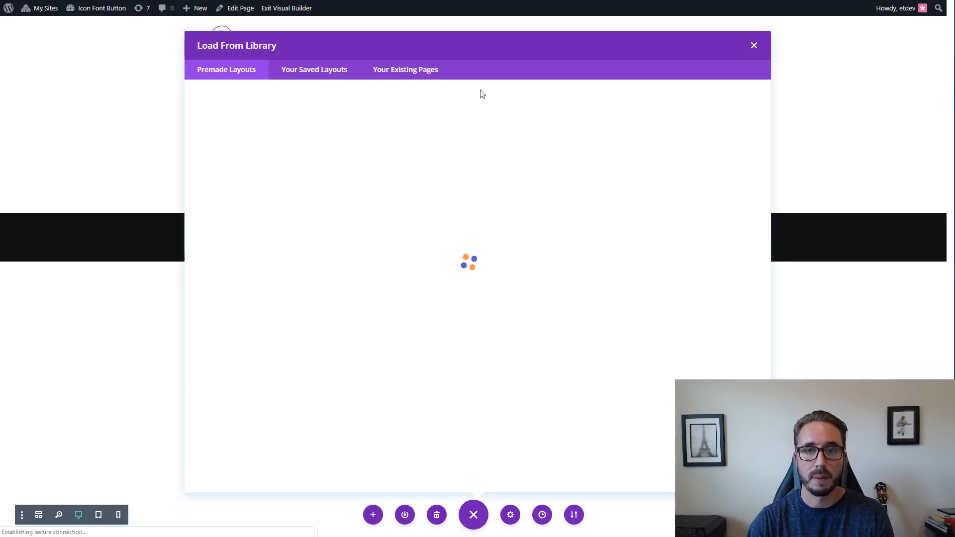
click(754, 45)
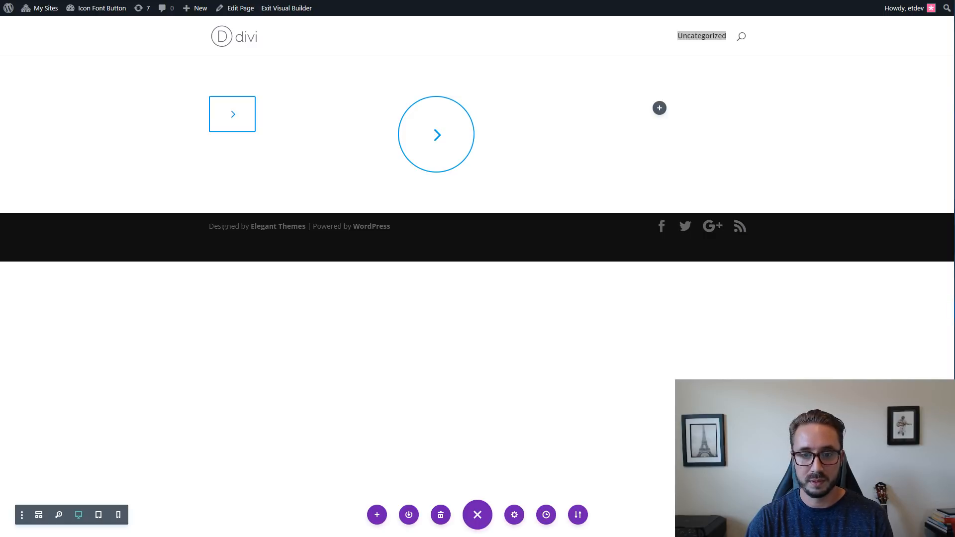
click(256, 404)
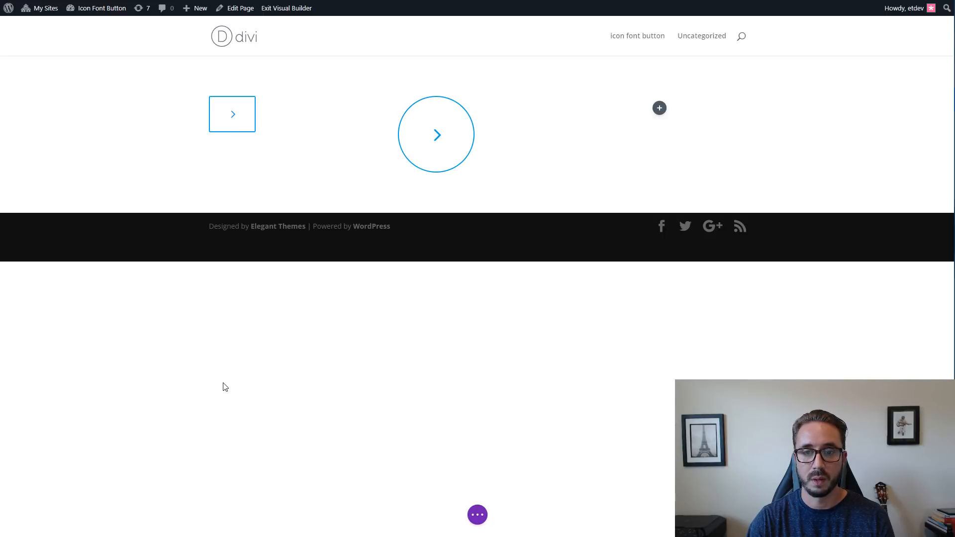
Load the Home layout of the premade Bed And Breakfast pack onto the page without replacing the existing content.
click(477, 512)
click(378, 515)
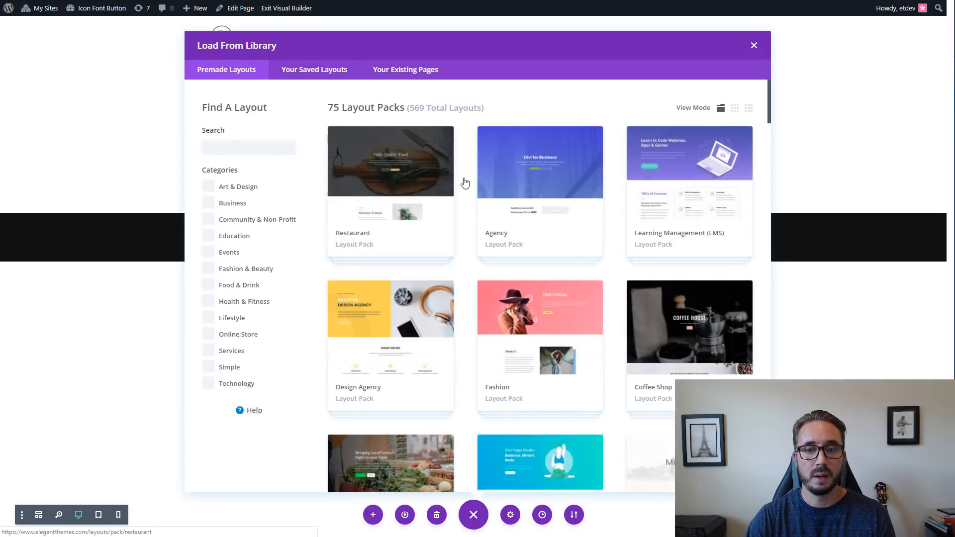
scroll(582, 264, down, 10)
scroll(584, 267, down, 5)
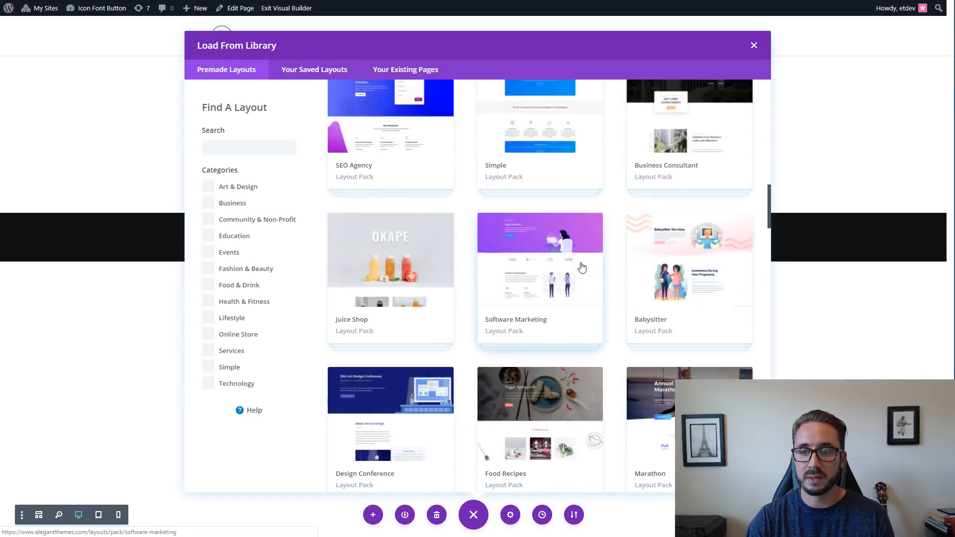
scroll(582, 267, up, 5)
scroll(582, 268, down, 12)
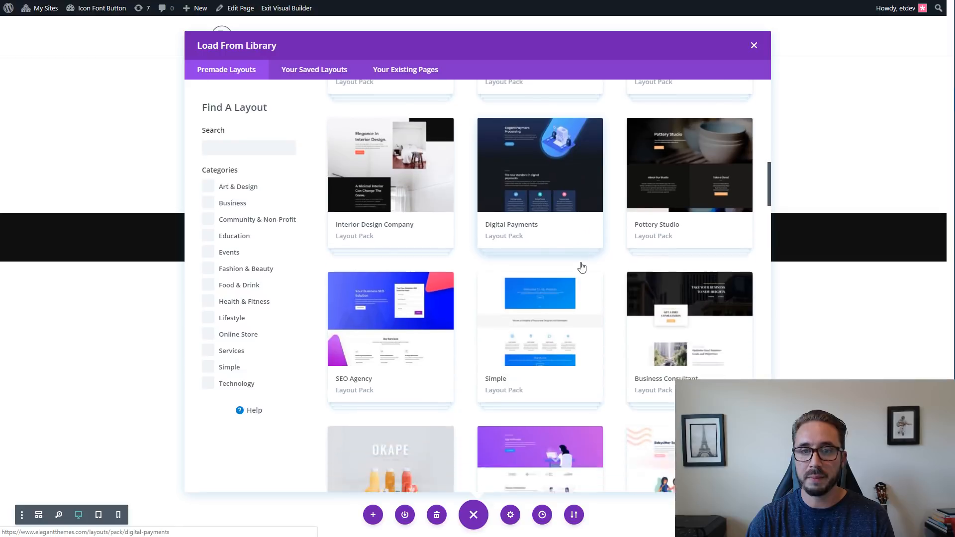
scroll(582, 268, down, 10)
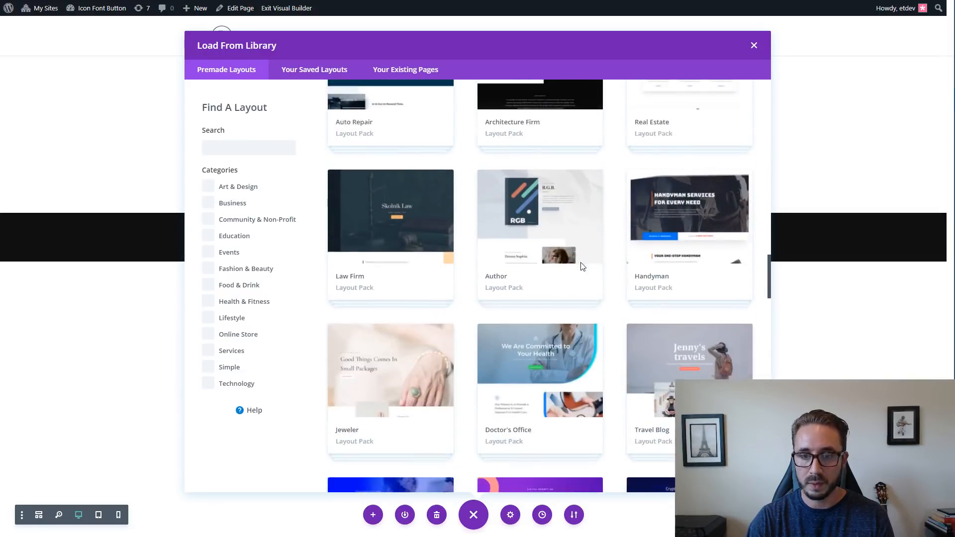
scroll(582, 267, down, 10)
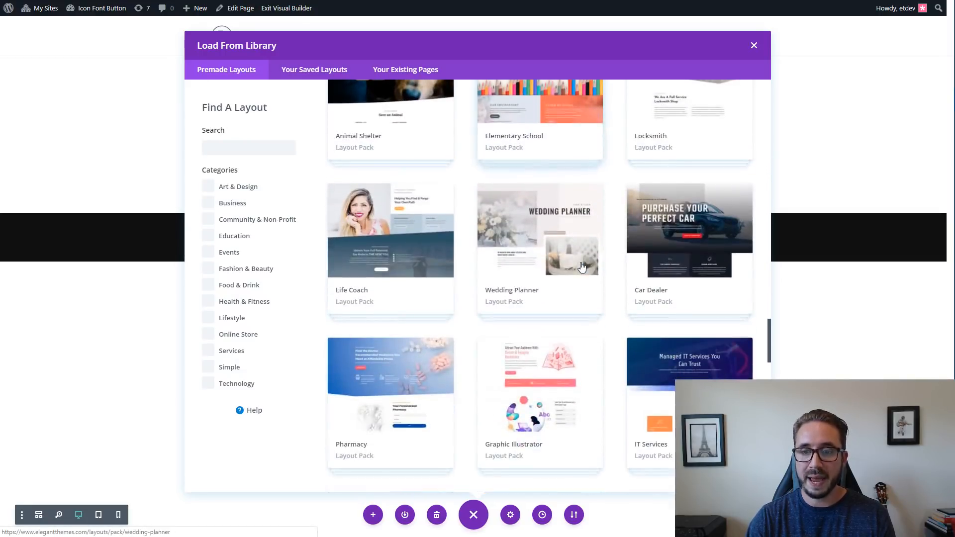
scroll(582, 268, down, 8)
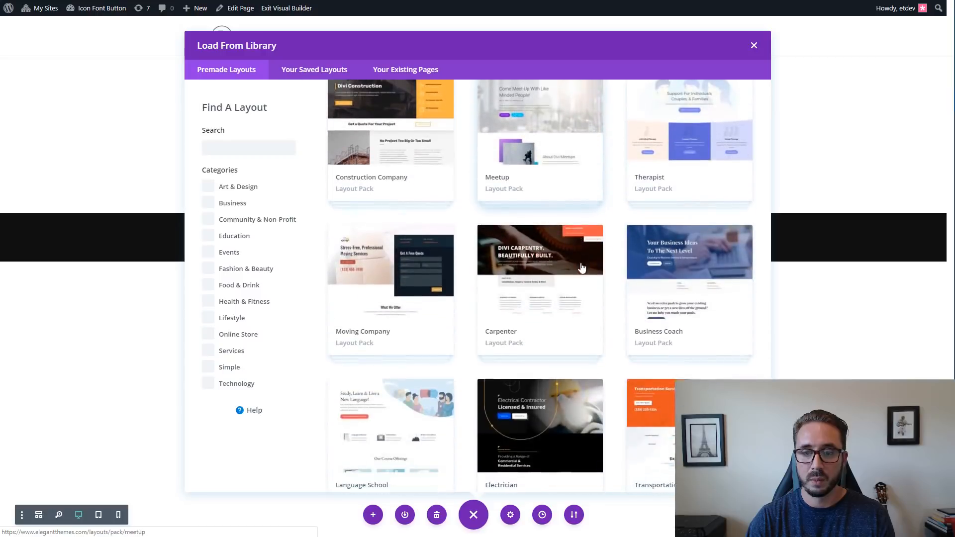
scroll(582, 269, down, 8)
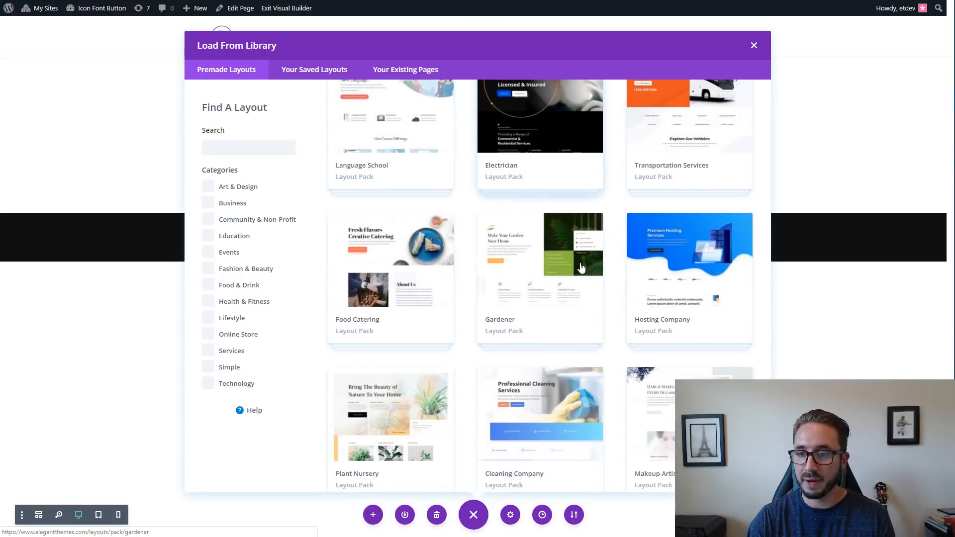
scroll(582, 268, down, 3)
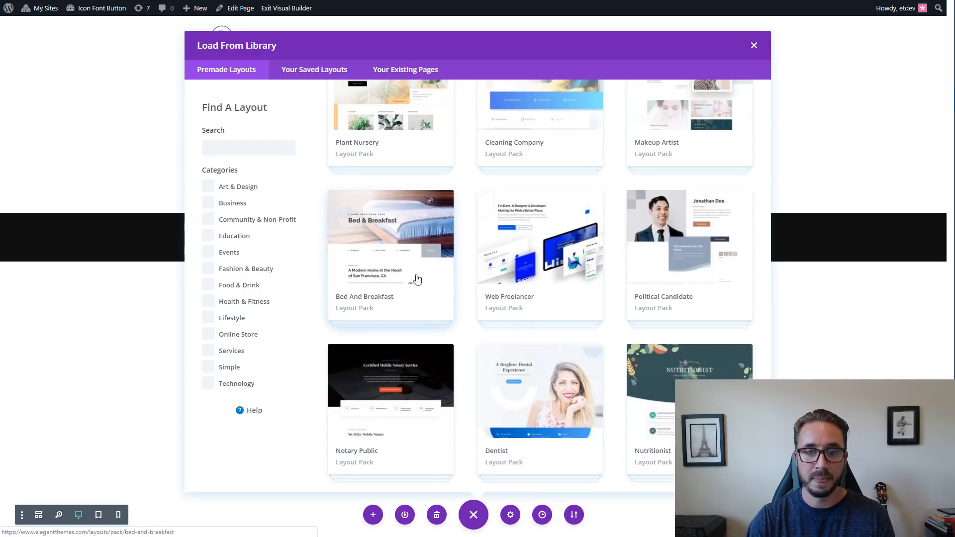
click(383, 258)
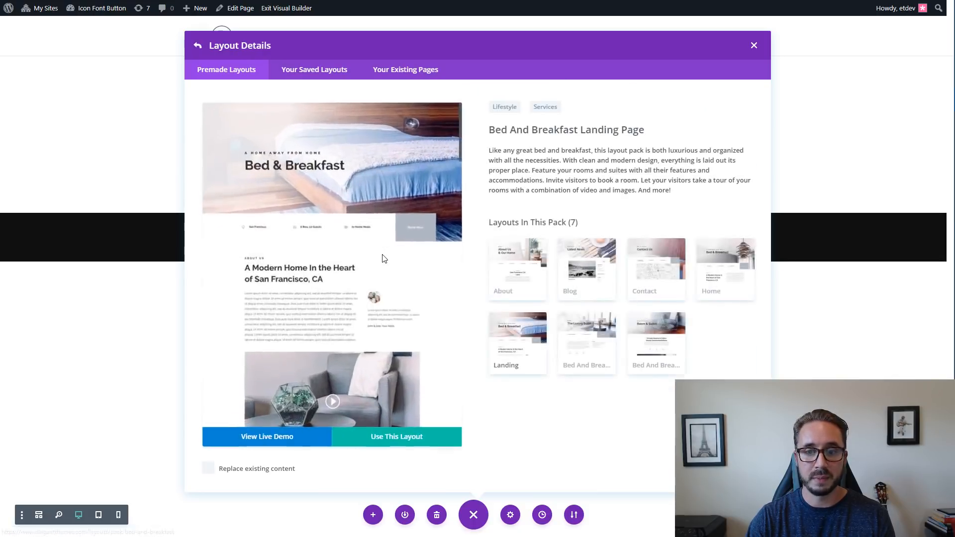
click(735, 270)
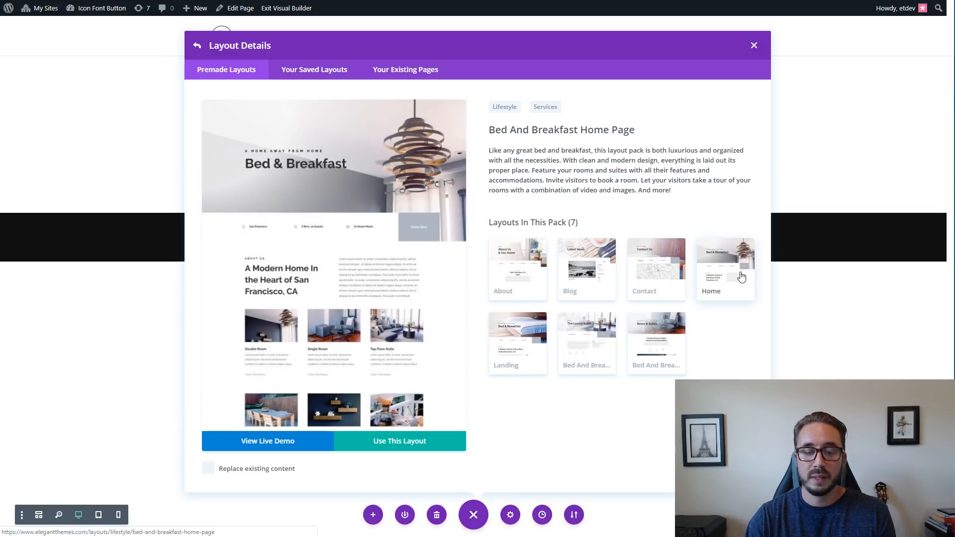
click(407, 446)
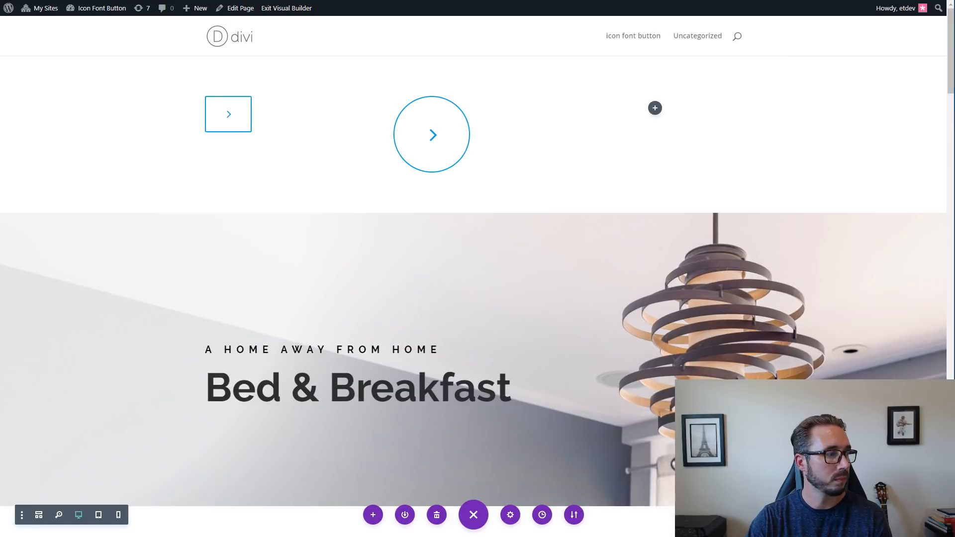
scroll(450, 322, down, 10)
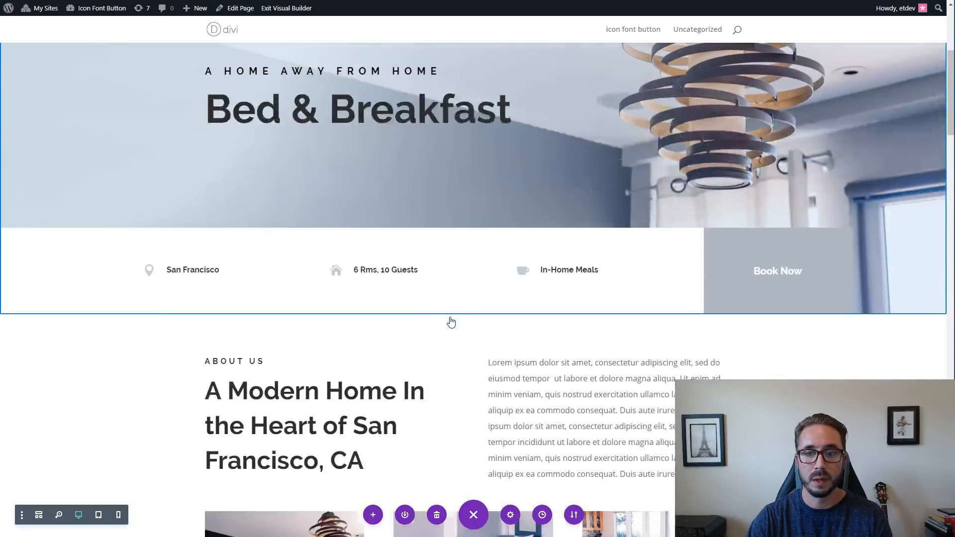
Add the hover interaction mode to the builder's settings toolbar and switch it on.
scroll(450, 321, down, 4)
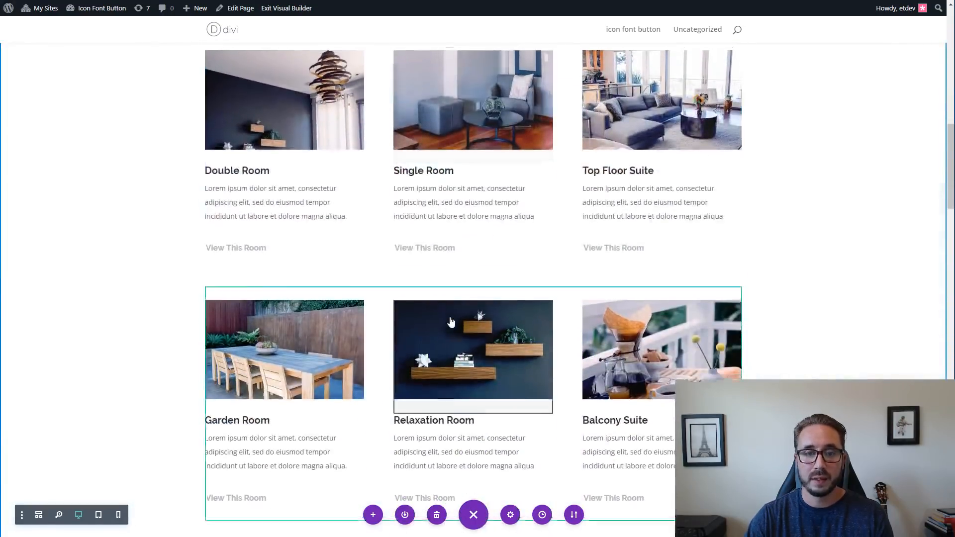
scroll(348, 273, up, 2)
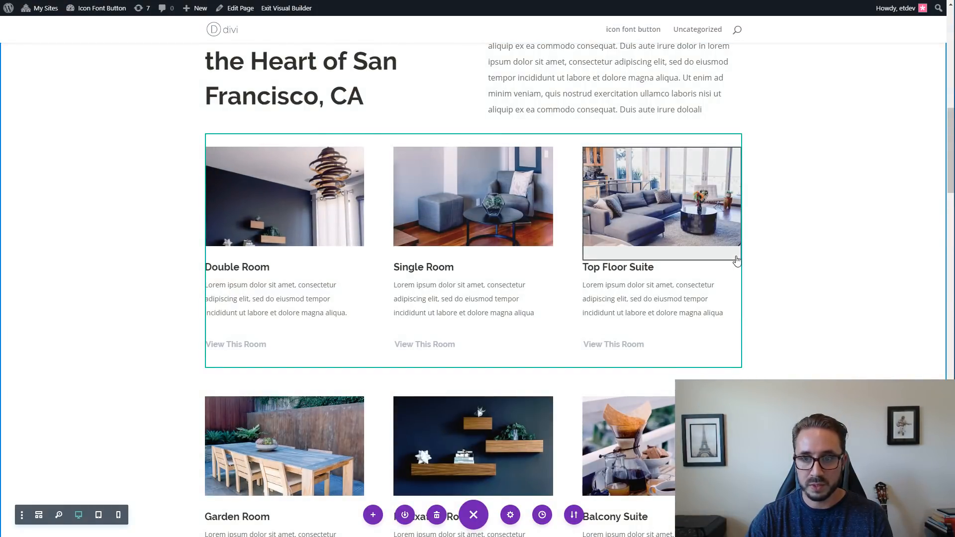
scroll(737, 259, down, 4)
scroll(638, 257, up, 3)
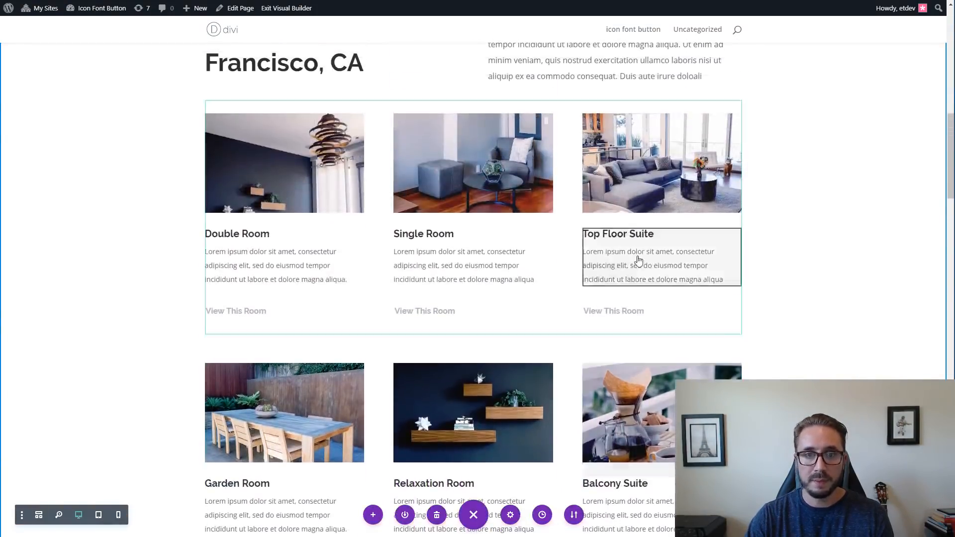
scroll(322, 166, down, 1)
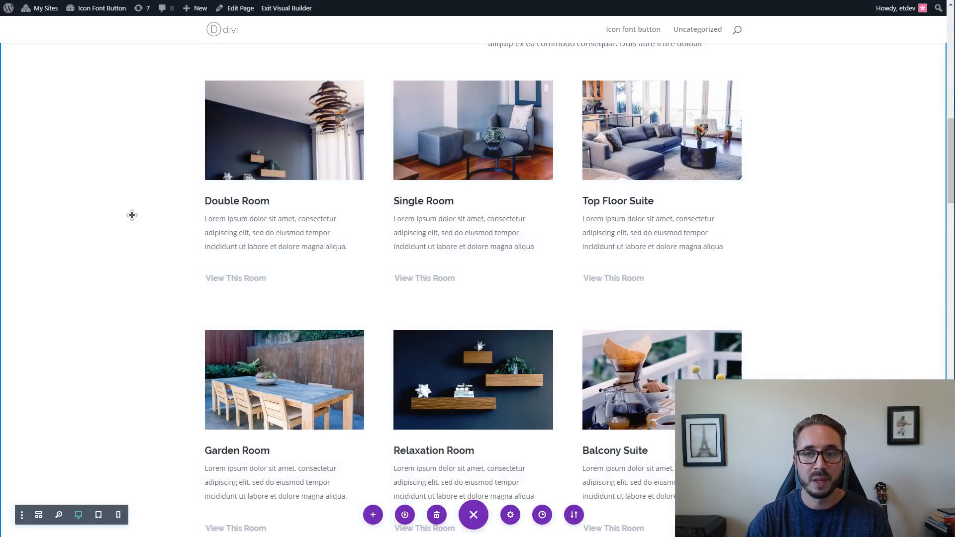
scroll(132, 215, up, 2)
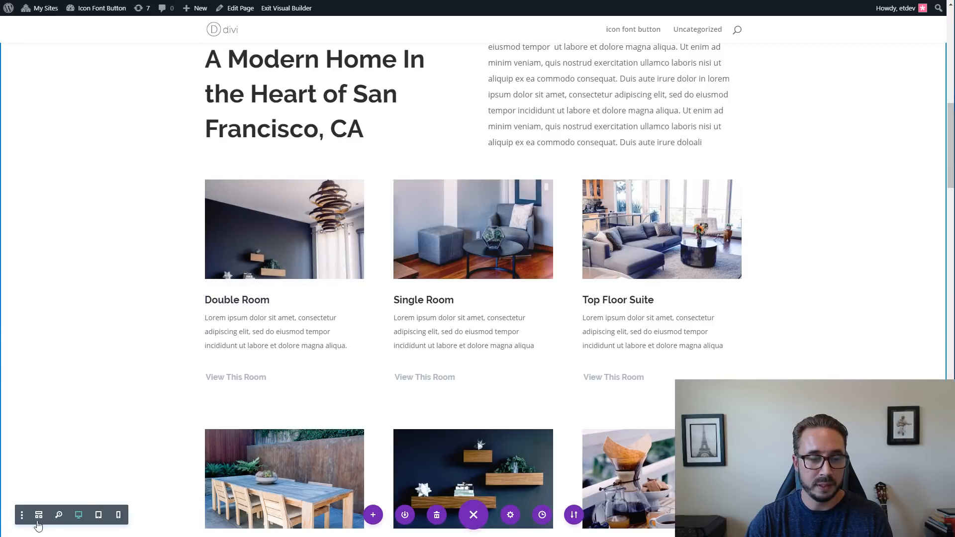
click(22, 516)
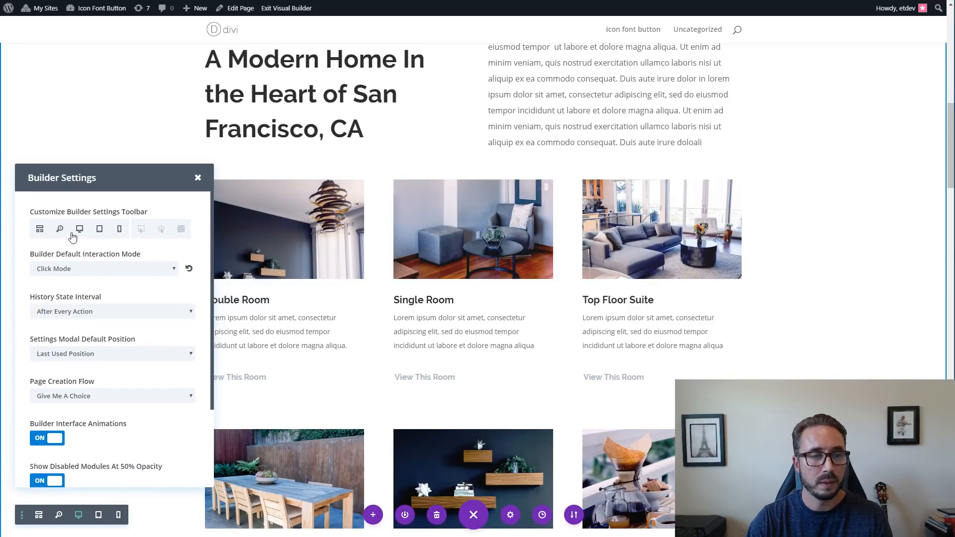
click(142, 229)
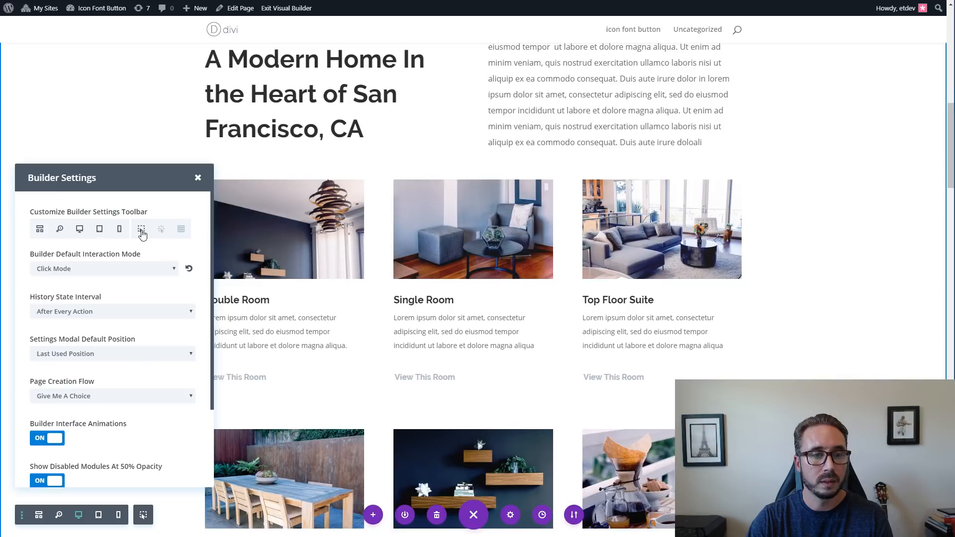
click(198, 178)
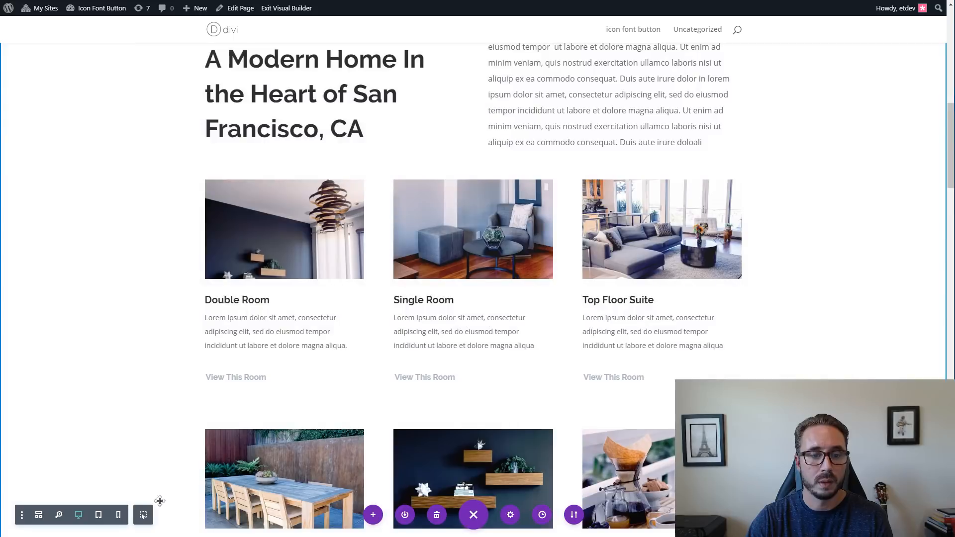
click(146, 517)
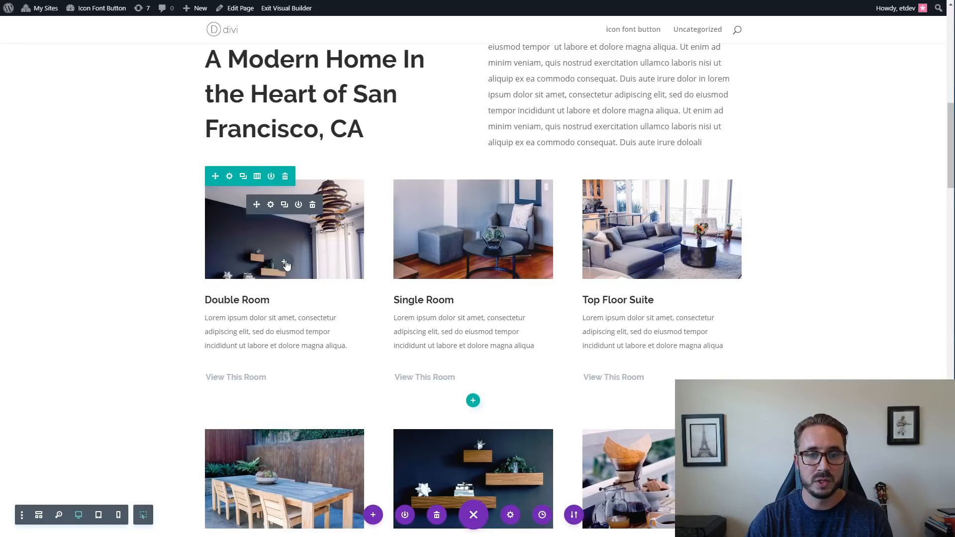
Insert a Button module between the Double Room image and its title.
click(284, 262)
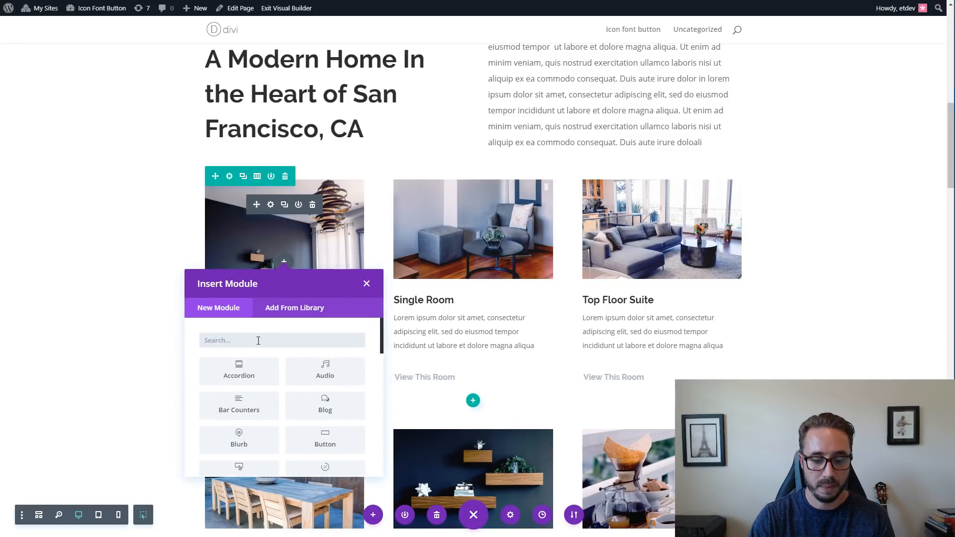
text(button)
key(Return)
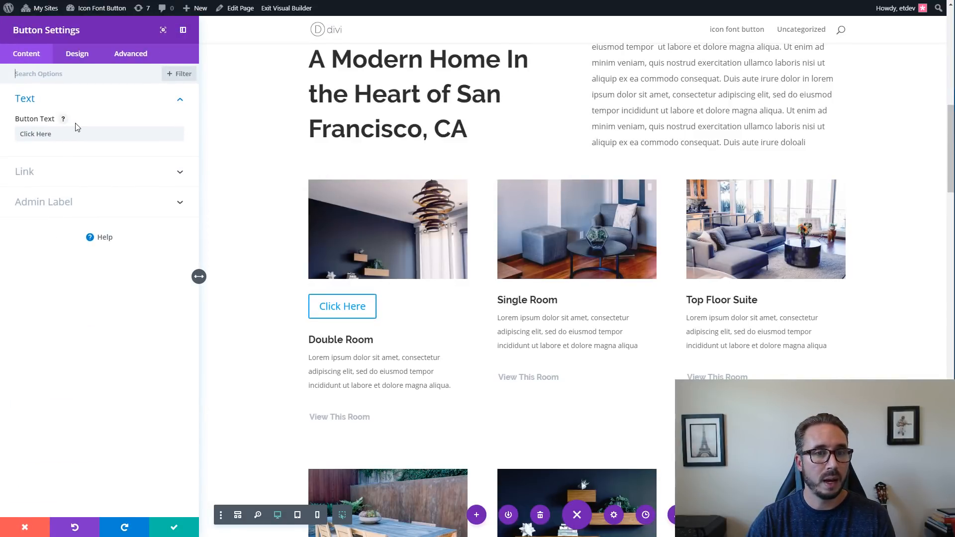
Replace the new Double Room button's text with P and save its settings.
click(76, 54)
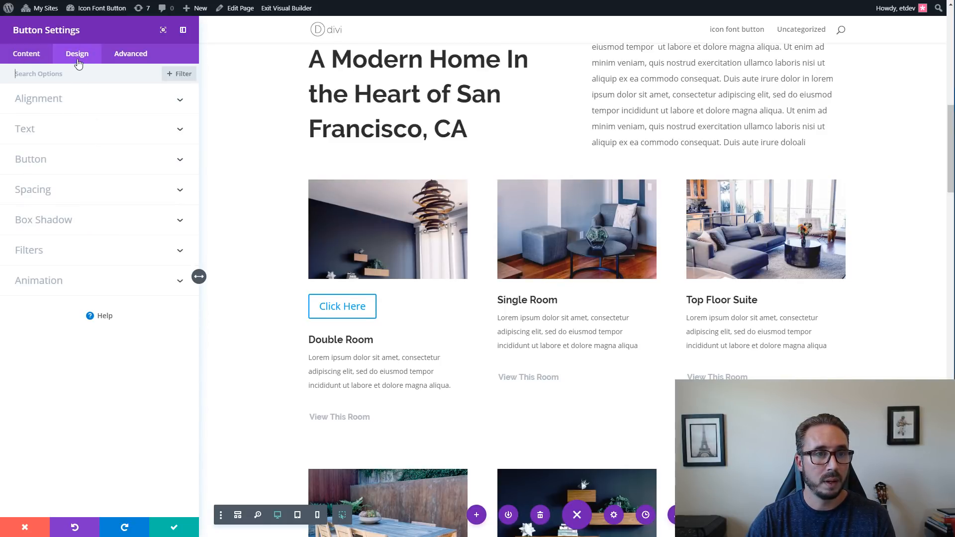
click(28, 55)
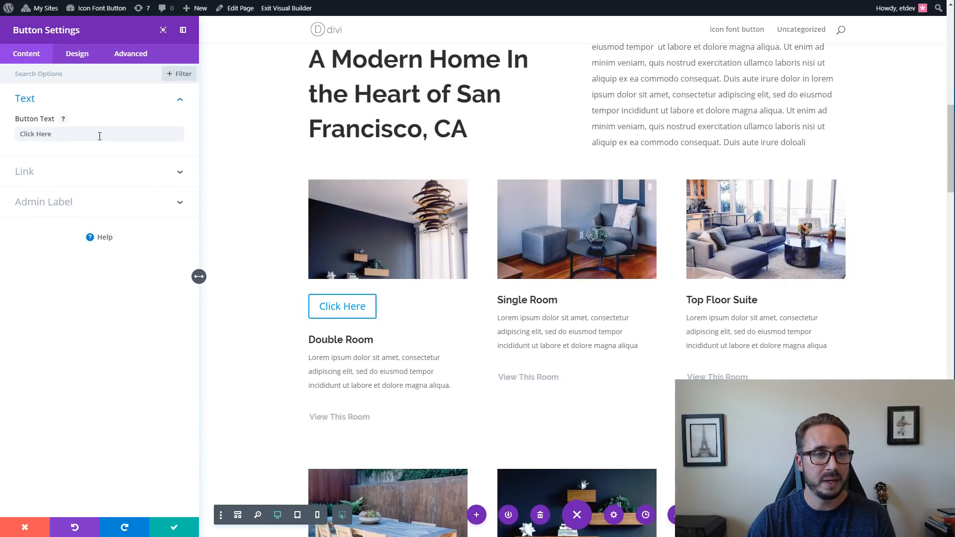
drag(100, 136, 8, 137)
key(BackSpace)
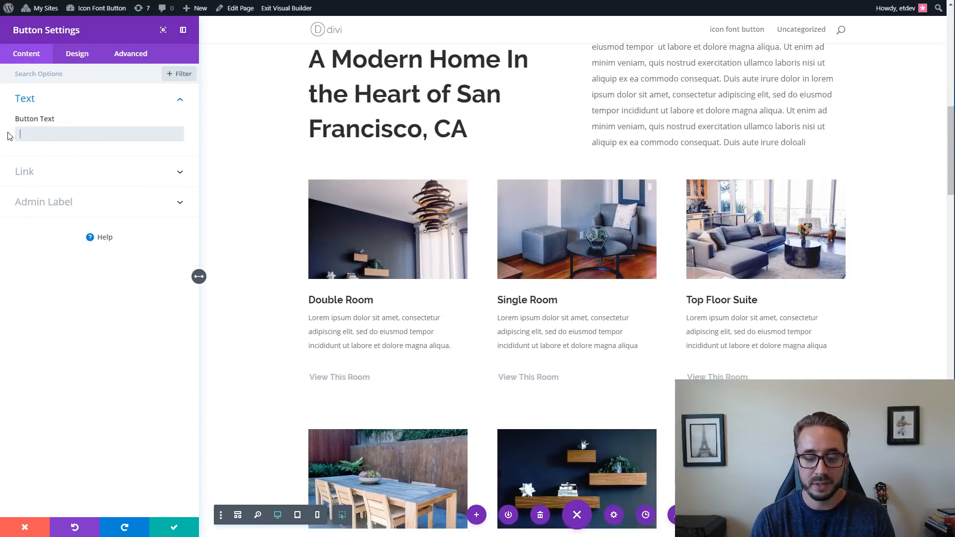
text(P)
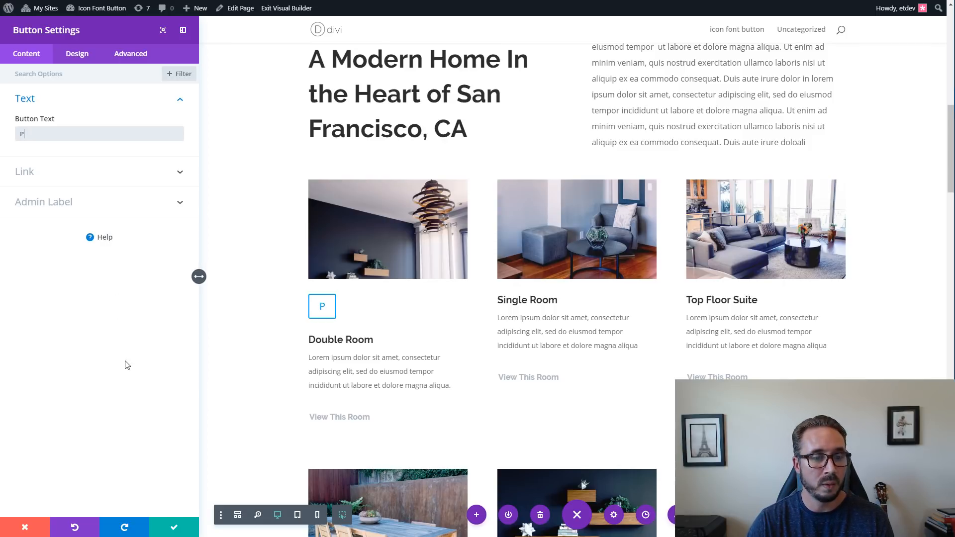
click(172, 530)
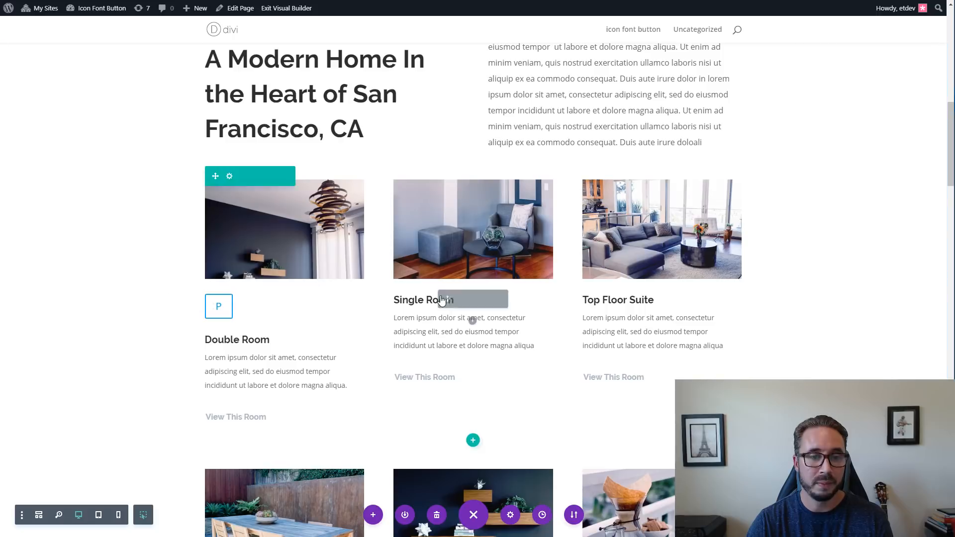
Copy the button styles from the Book Now button's design settings and close its settings.
scroll(602, 264, up, 1)
scroll(603, 264, up, 3)
scroll(614, 264, up, 2)
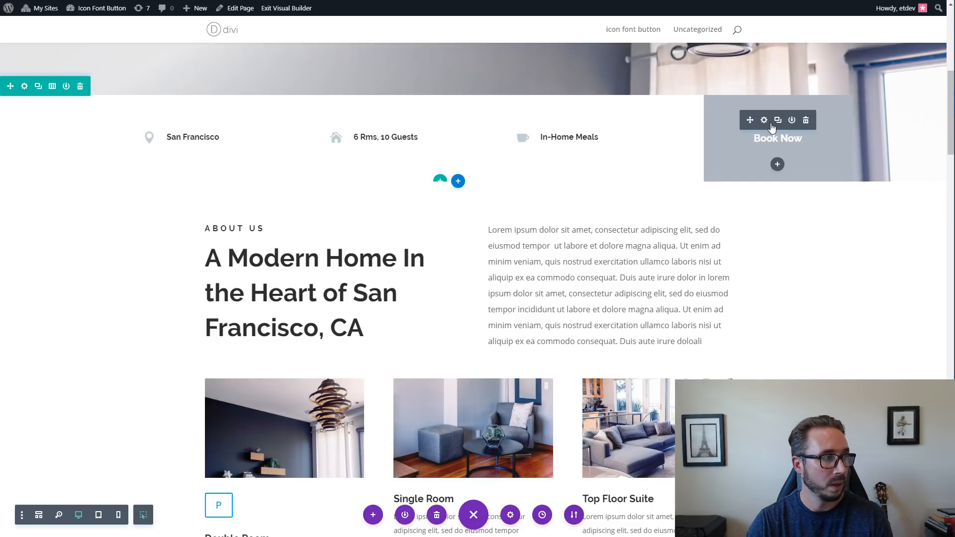
right_click(774, 128)
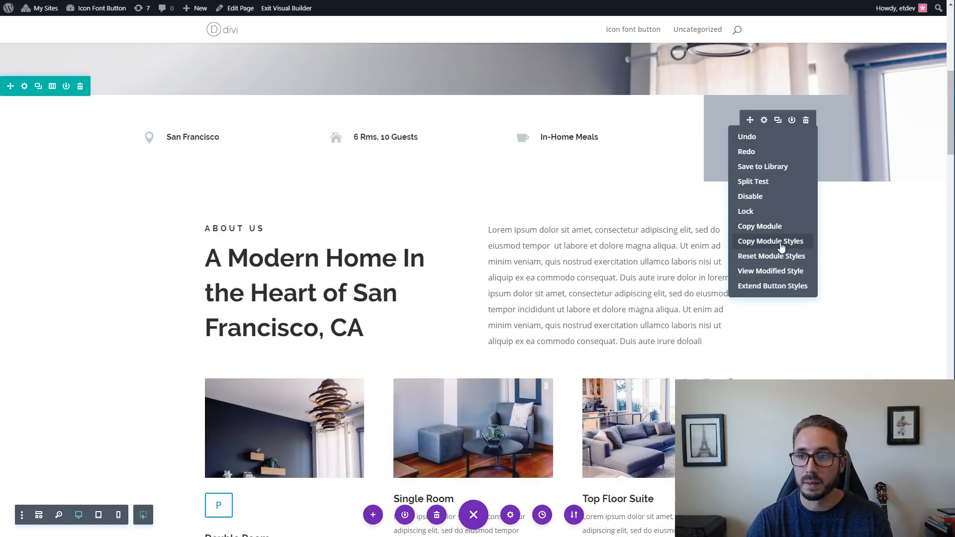
click(830, 220)
click(765, 120)
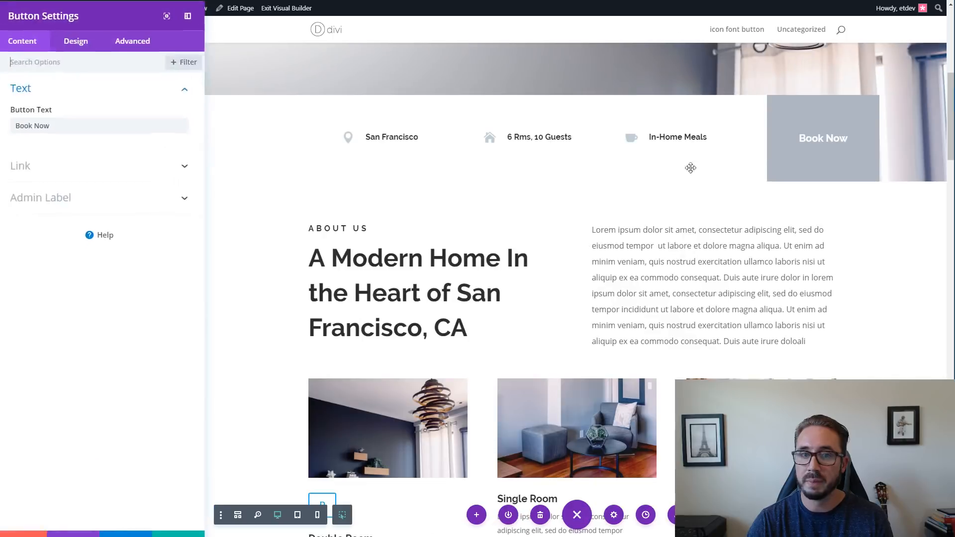
click(77, 54)
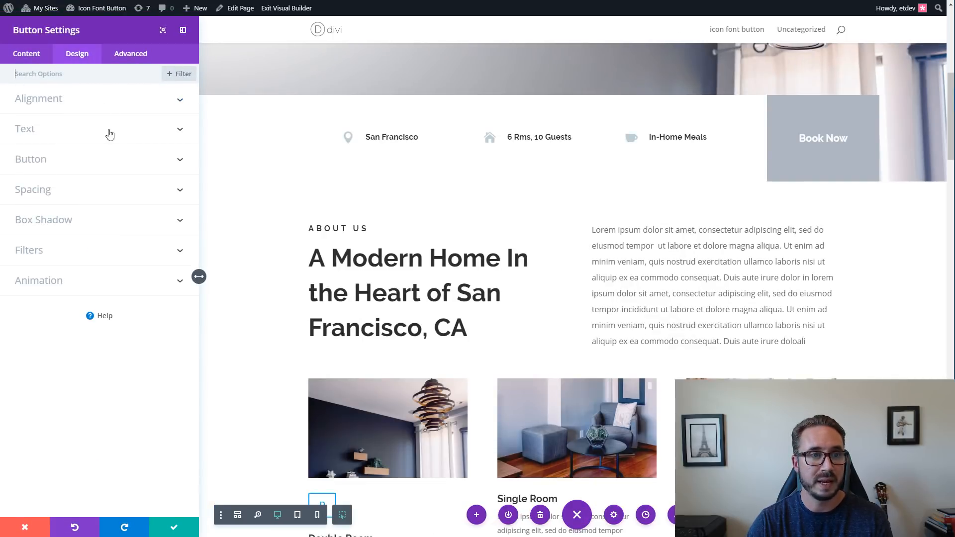
right_click(65, 161)
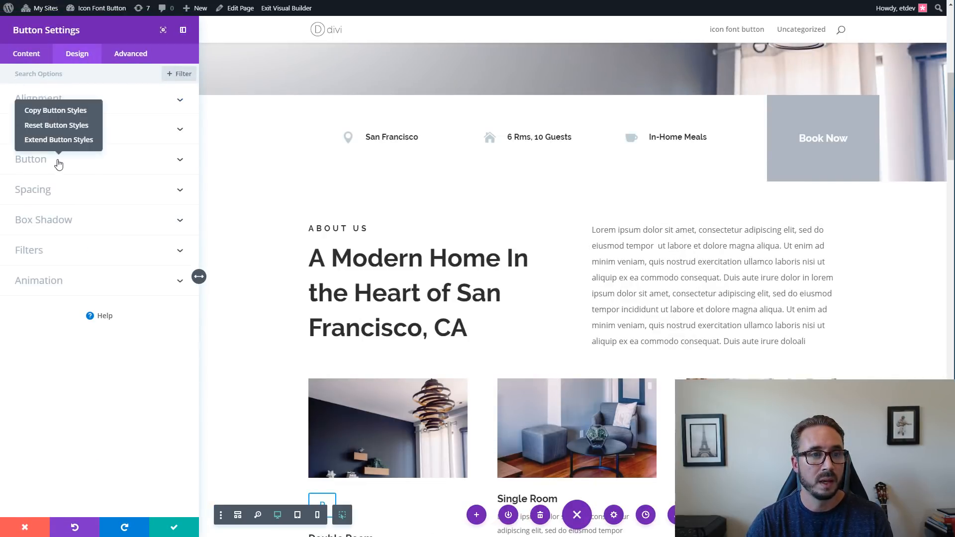
click(58, 112)
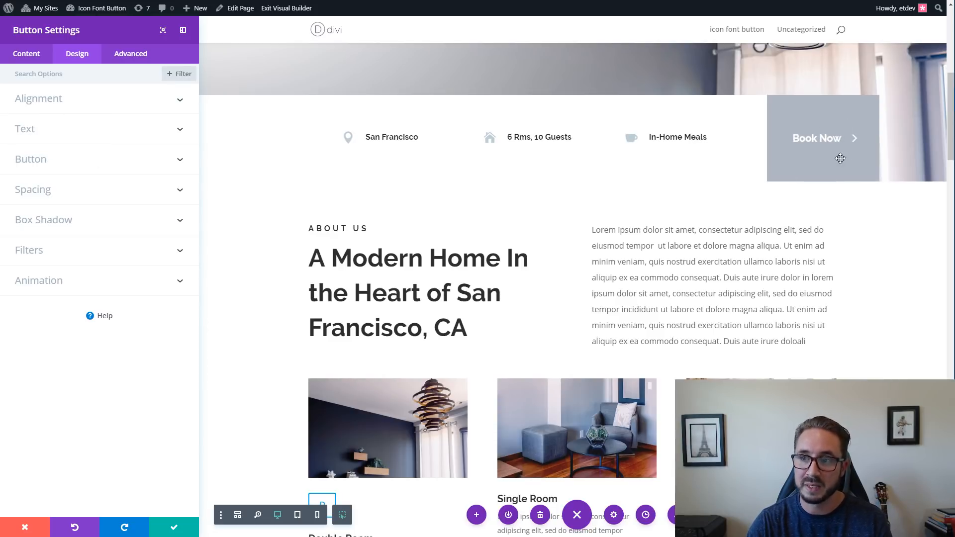
right_click(35, 163)
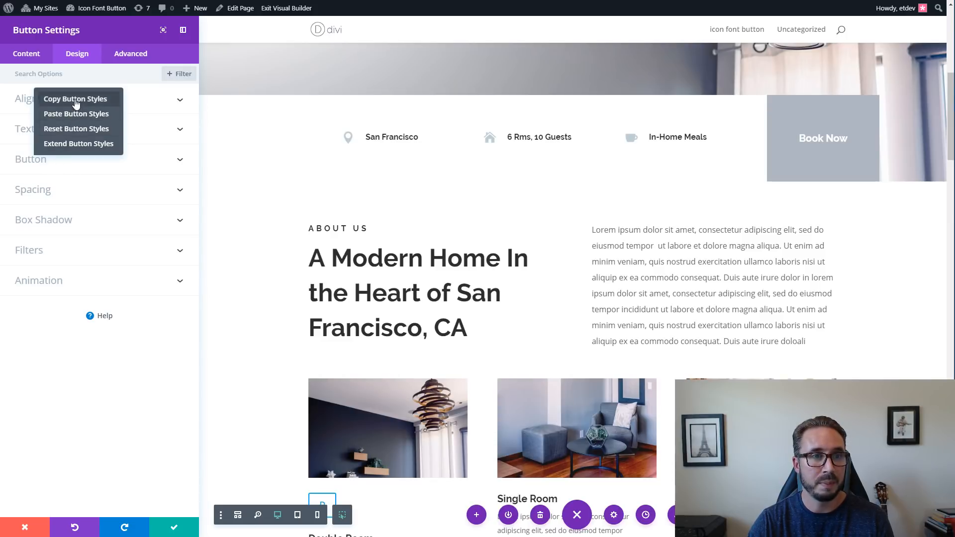
click(169, 529)
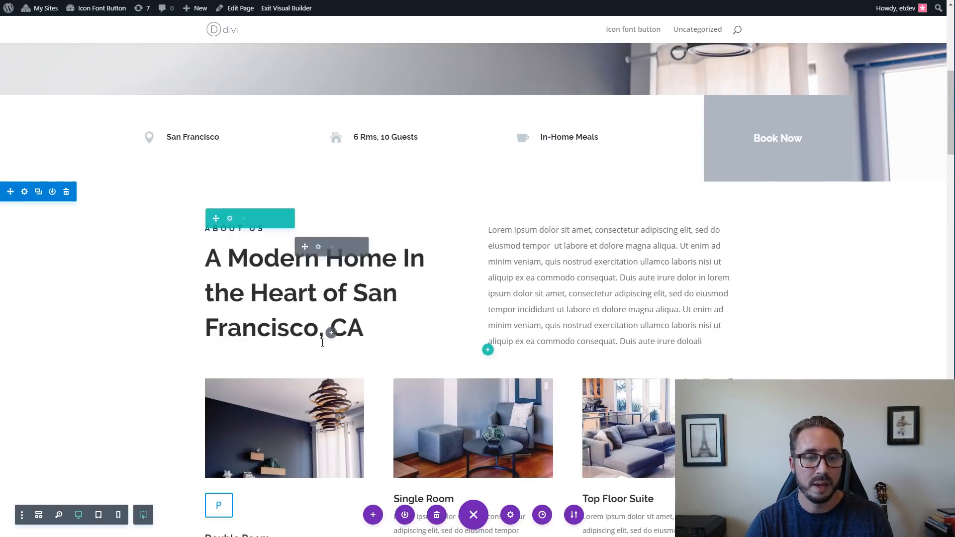
Paste the copied button styles onto the P button under the Double Room image.
scroll(325, 334, down, 5)
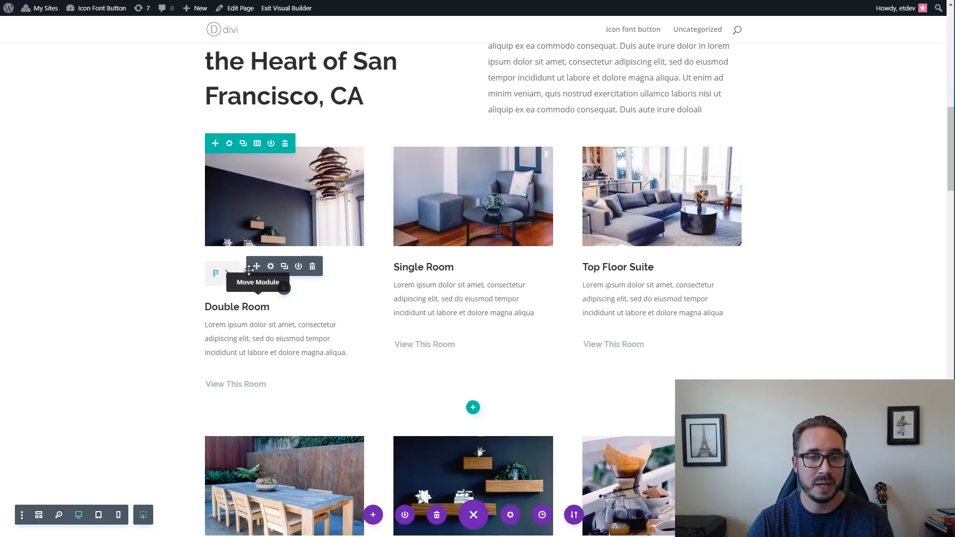
right_click(278, 266)
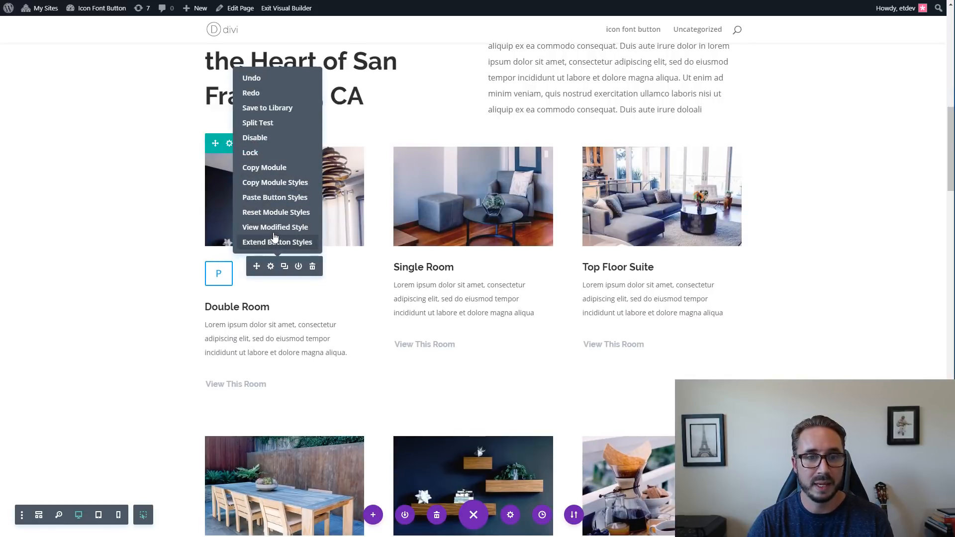
click(279, 198)
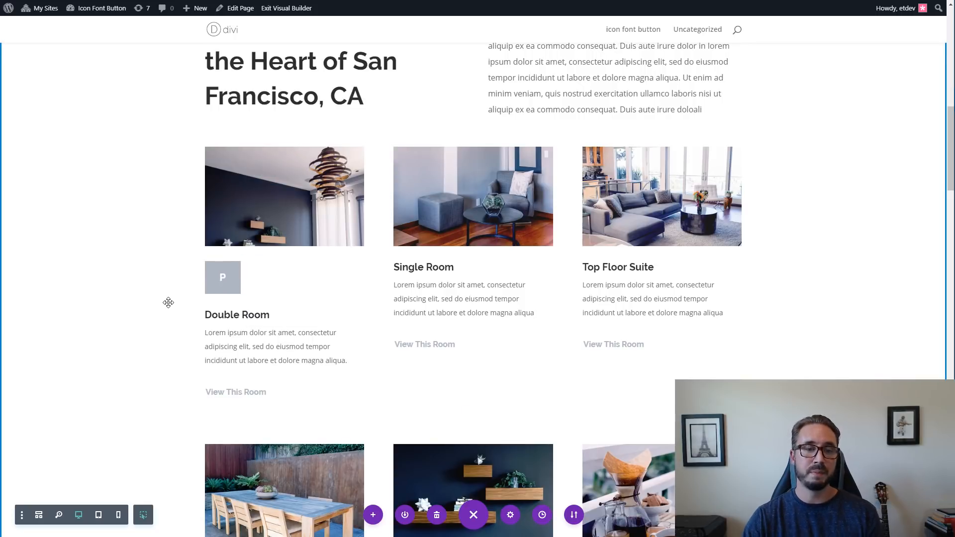
scroll(168, 302, up, 3)
scroll(876, 110, up, 3)
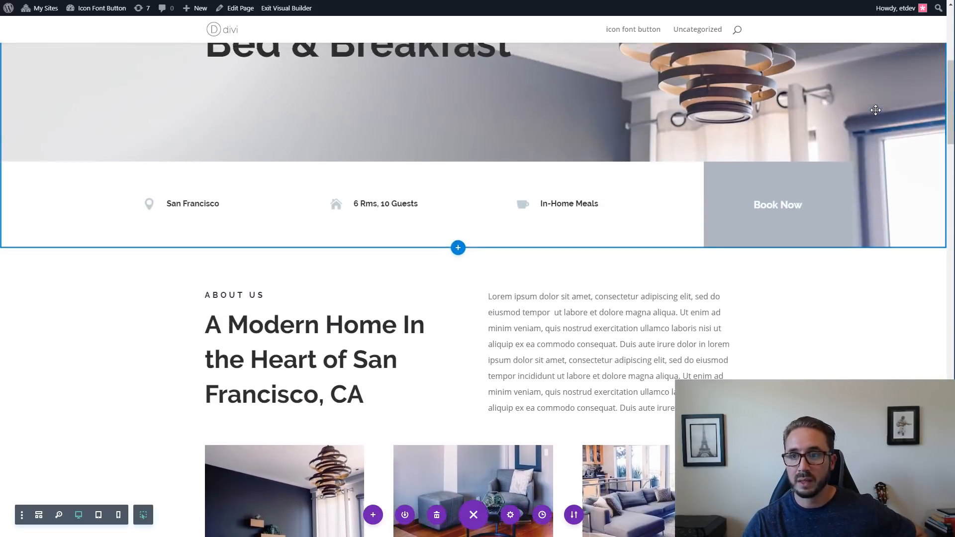
scroll(876, 110, down, 6)
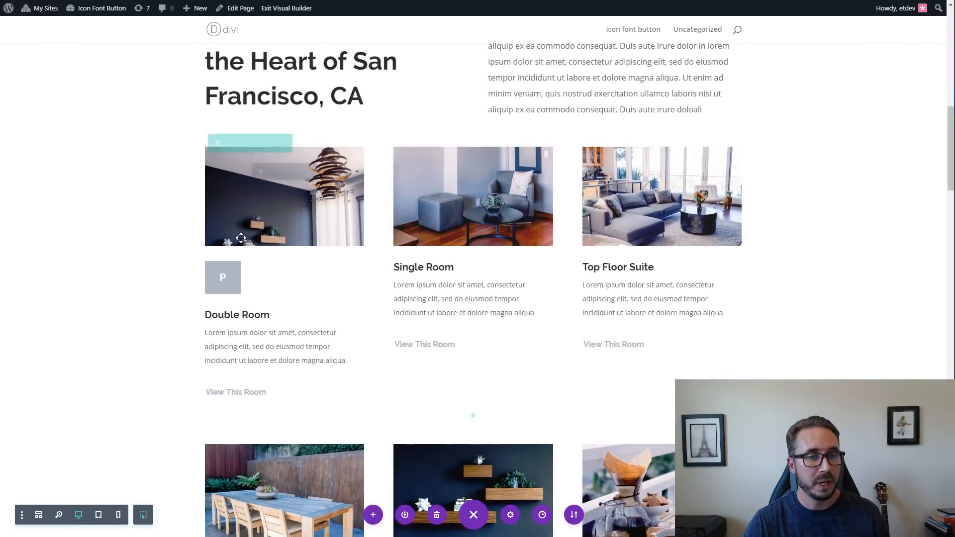
Change the font of the P button under the Double Room image from Raleway to the uploaded custom icon font.
mouse_move(234, 278)
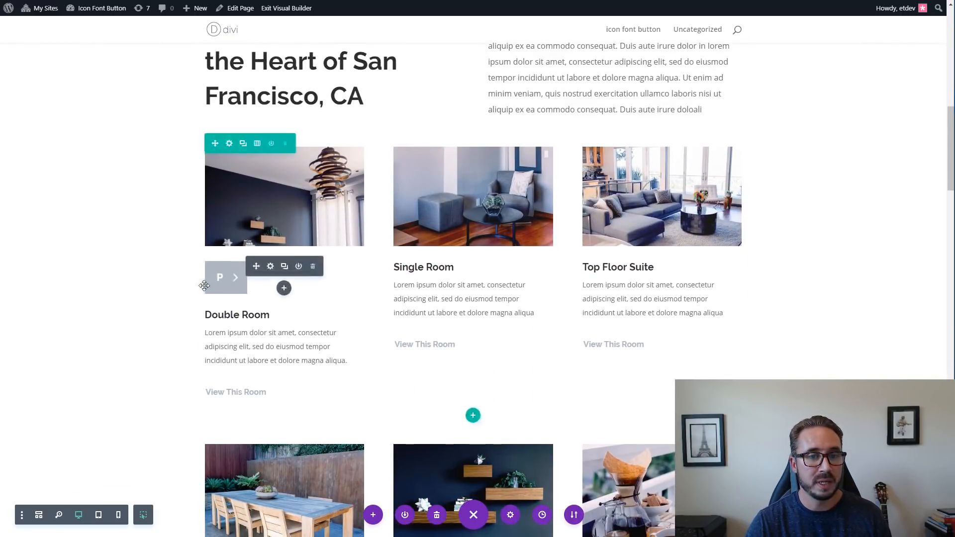
click(271, 267)
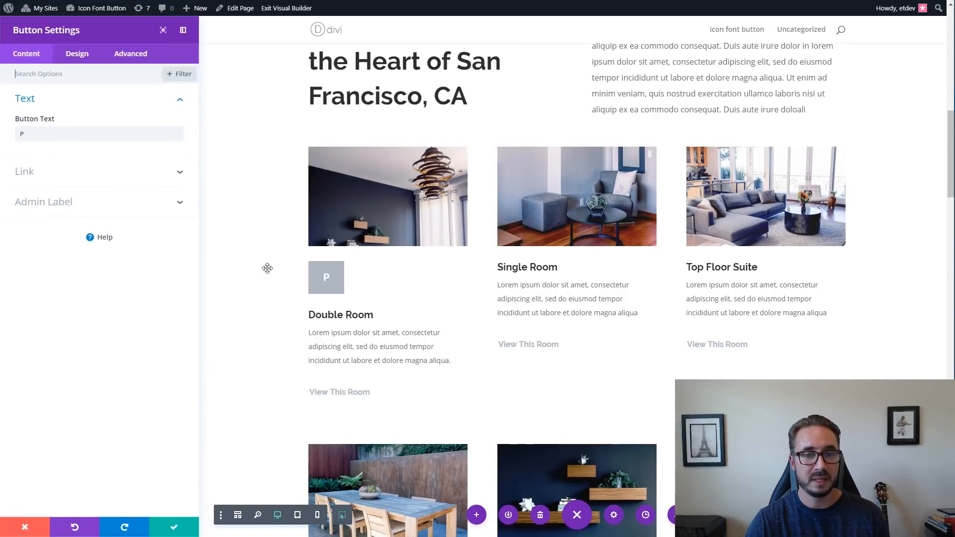
click(86, 57)
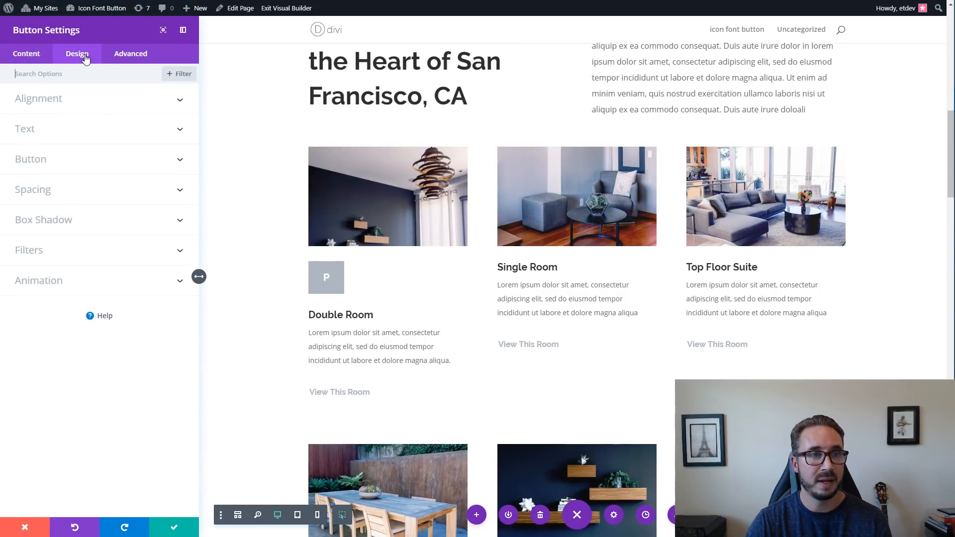
click(72, 159)
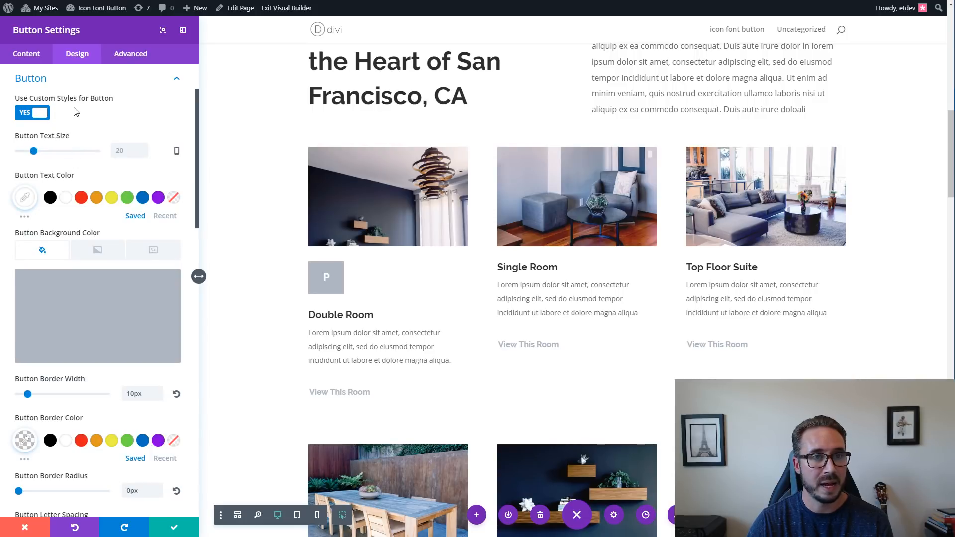
scroll(132, 115, down, 1)
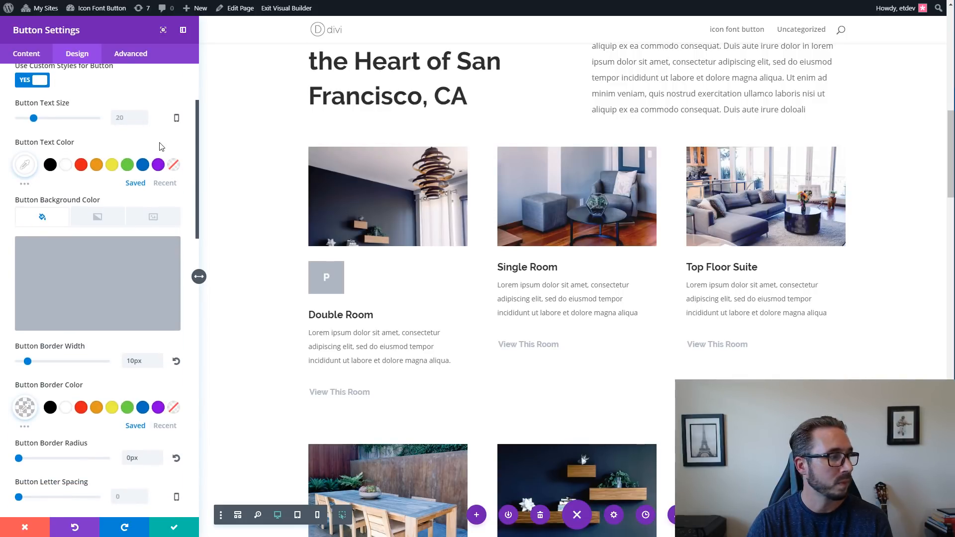
scroll(160, 146, down, 6)
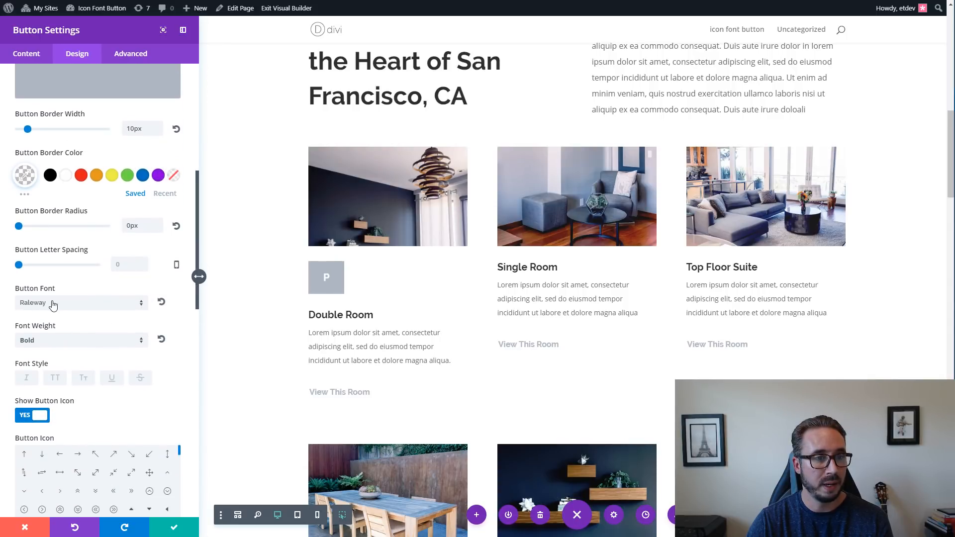
scroll(85, 303, down, 2)
click(93, 243)
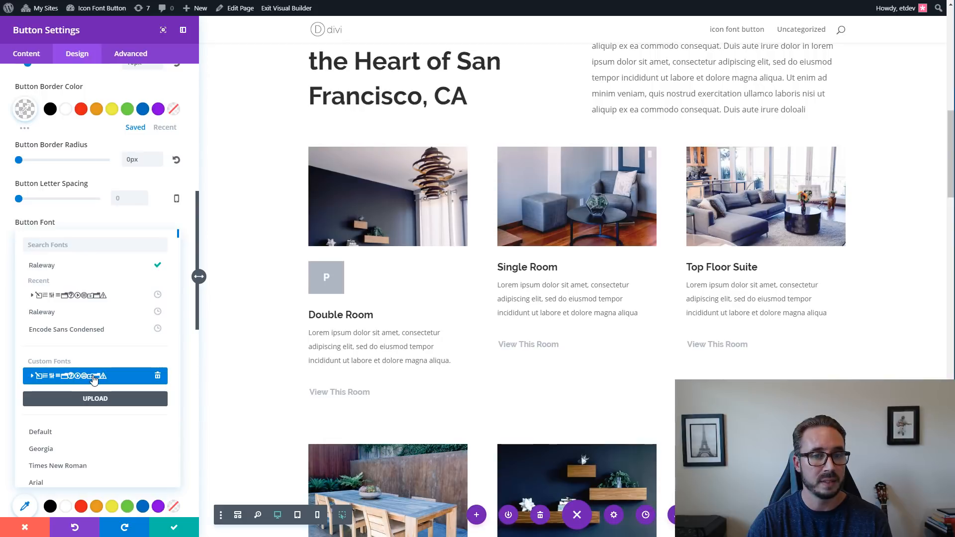
click(94, 380)
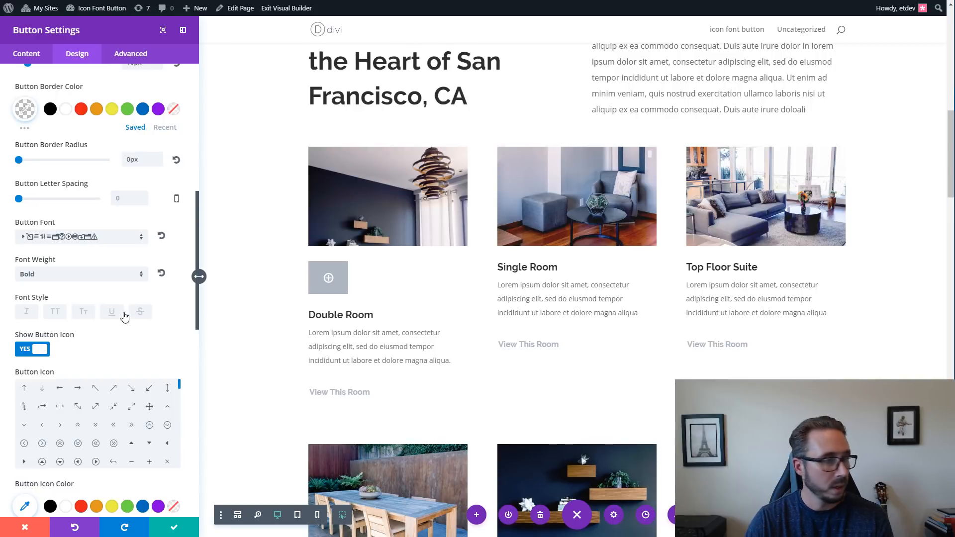
Set the border width of the Double Room icon button to 0px.
scroll(131, 316, down, 5)
scroll(131, 317, down, 4)
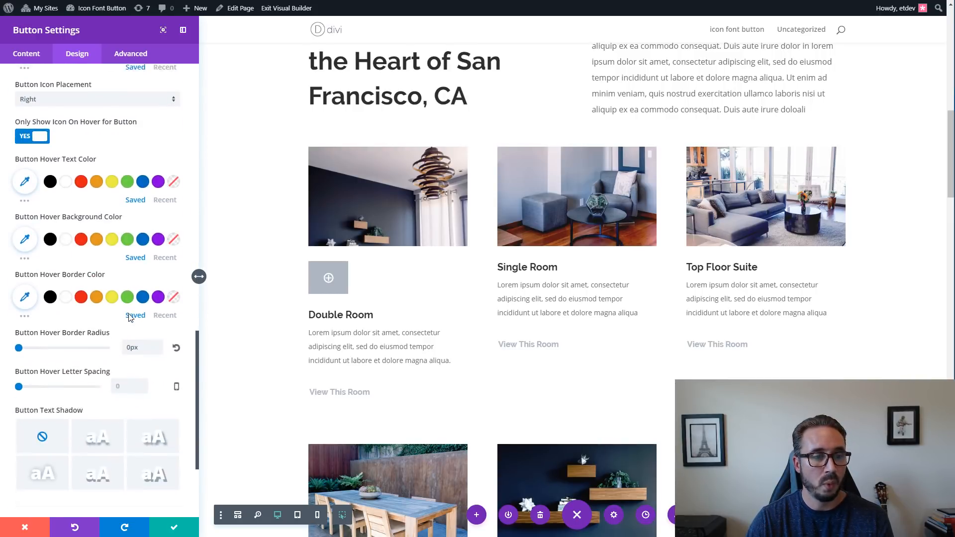
scroll(131, 317, up, 9)
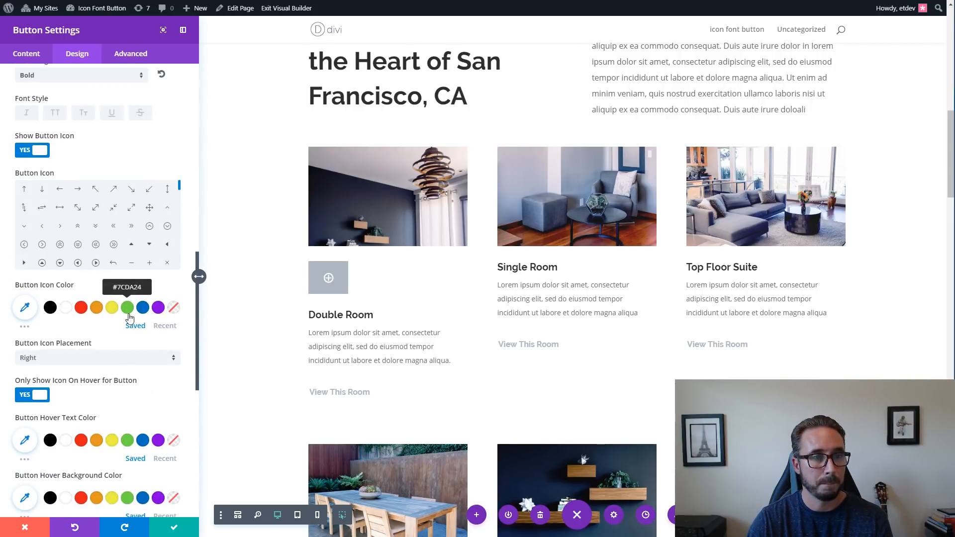
scroll(130, 318, up, 3)
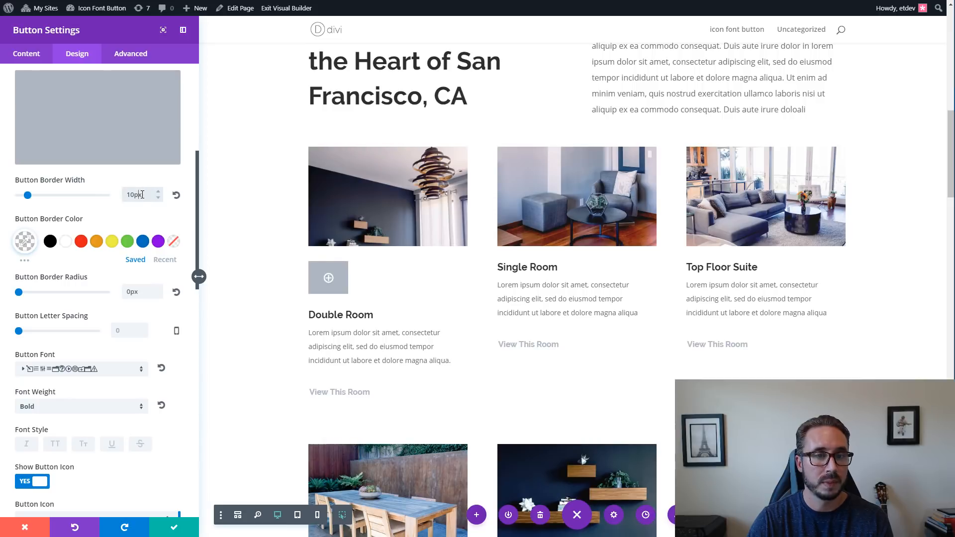
drag(143, 194, 125, 198)
text(0)
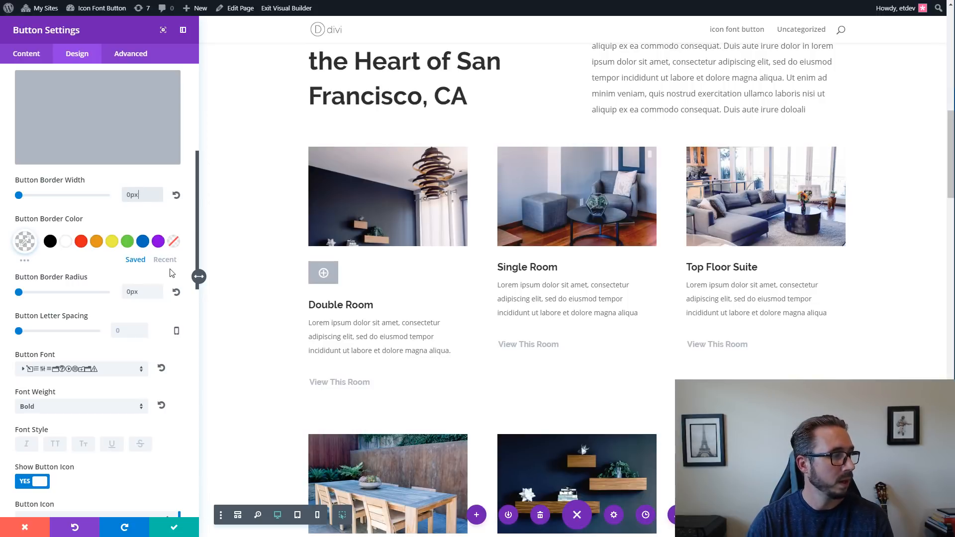
Disable the built-in button icon for the Double Room icon button and save its settings.
scroll(180, 304, down, 5)
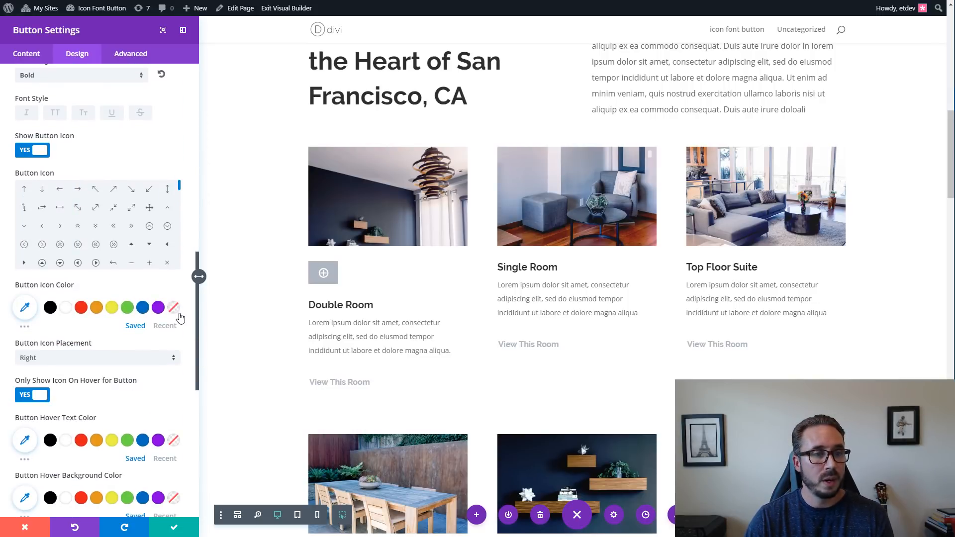
click(40, 151)
click(40, 152)
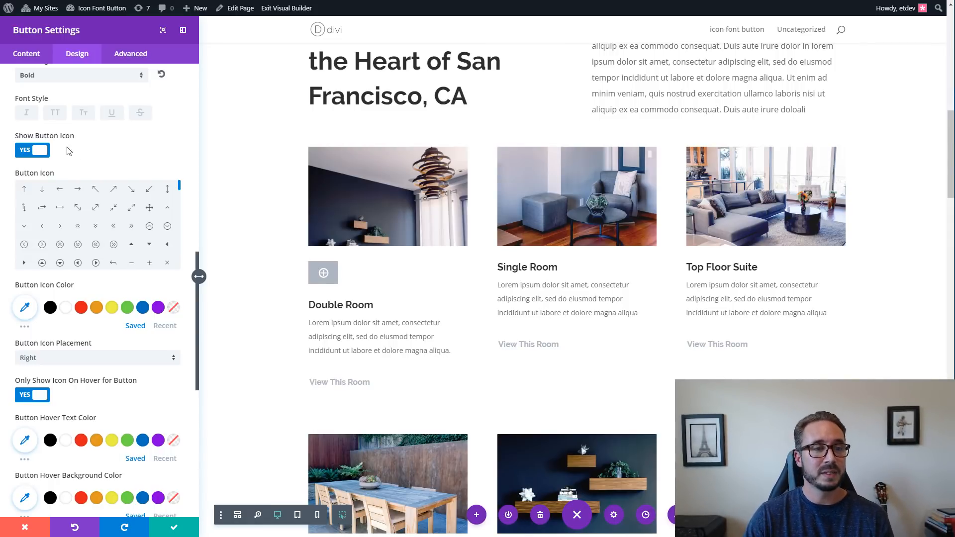
click(50, 155)
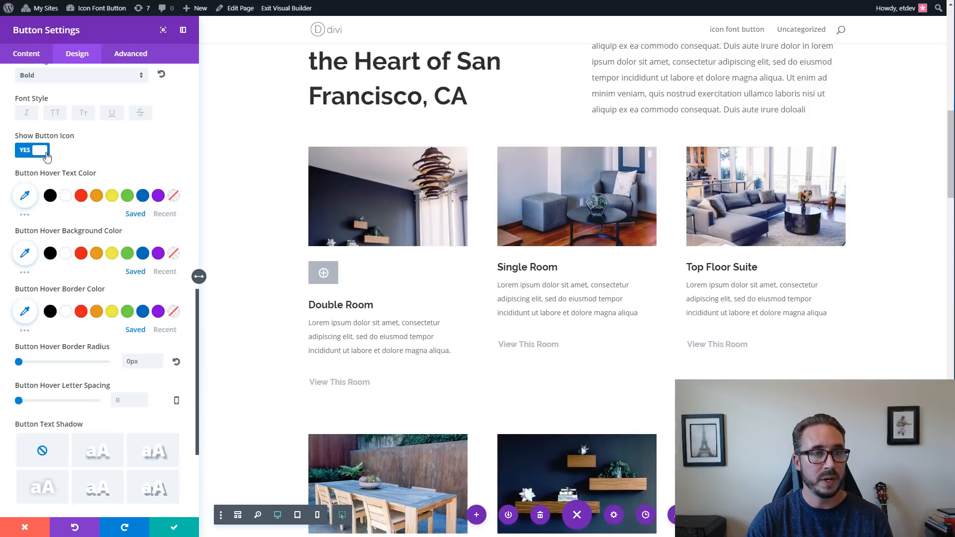
click(175, 528)
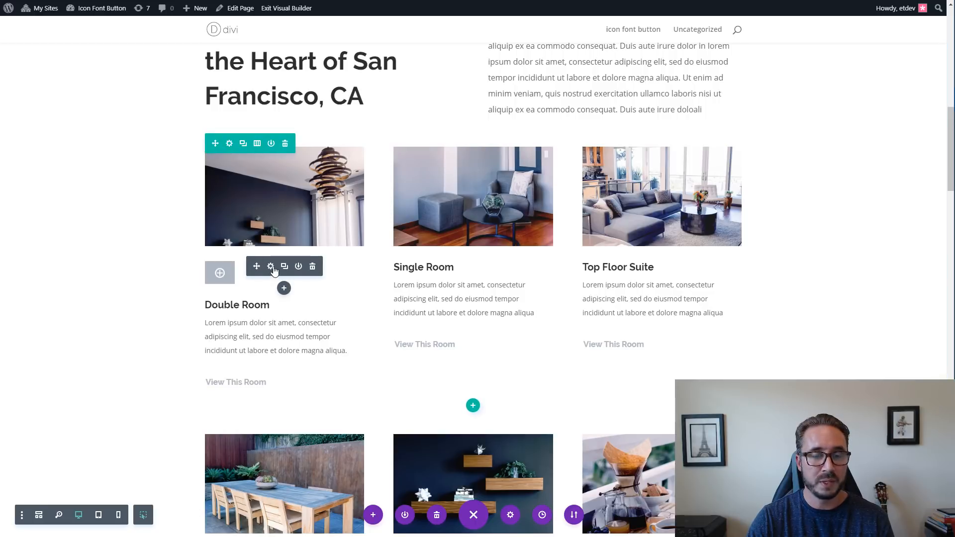
Give the Double Room icon button custom padding of 0.65em top and bottom and 1em left and right, keep its margins empty, and save.
click(274, 271)
click(77, 52)
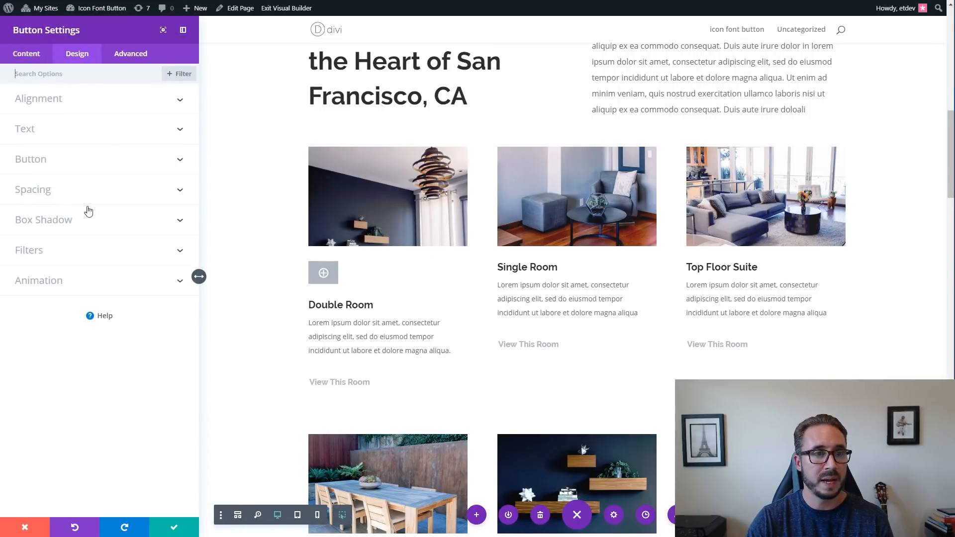
click(89, 190)
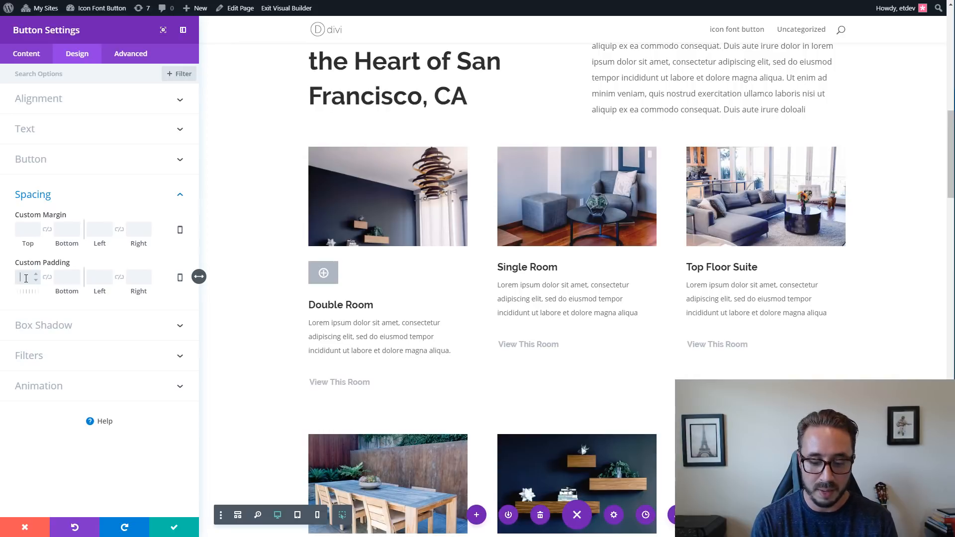
text(6e)
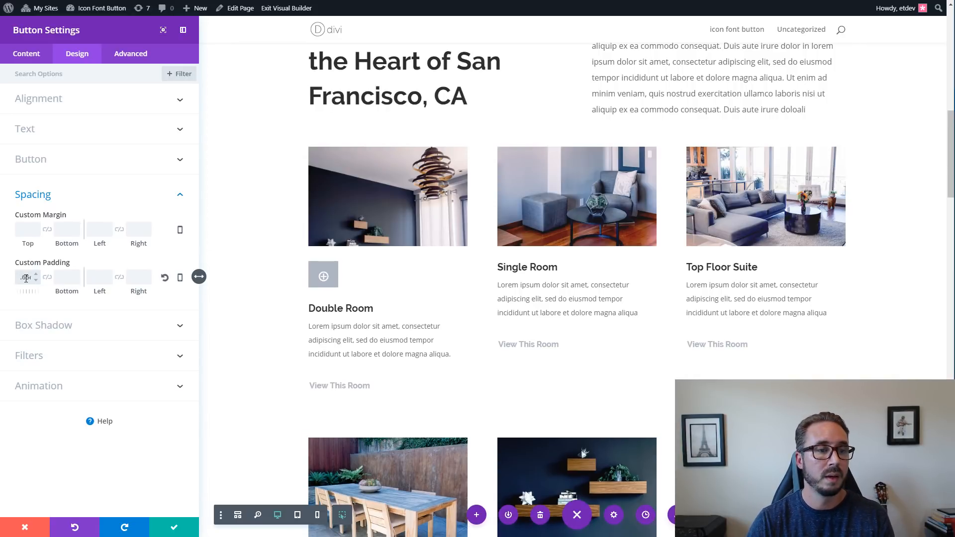
click(47, 277)
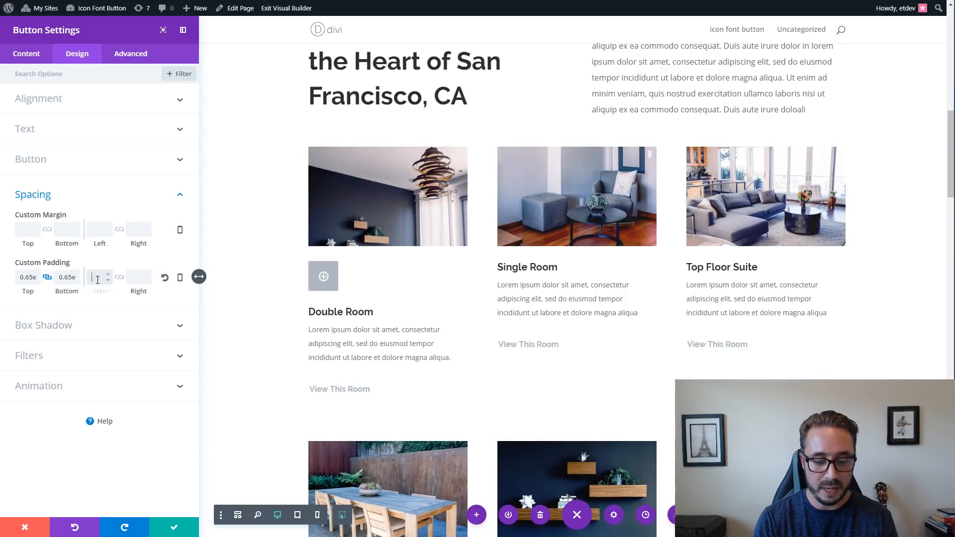
text(1em)
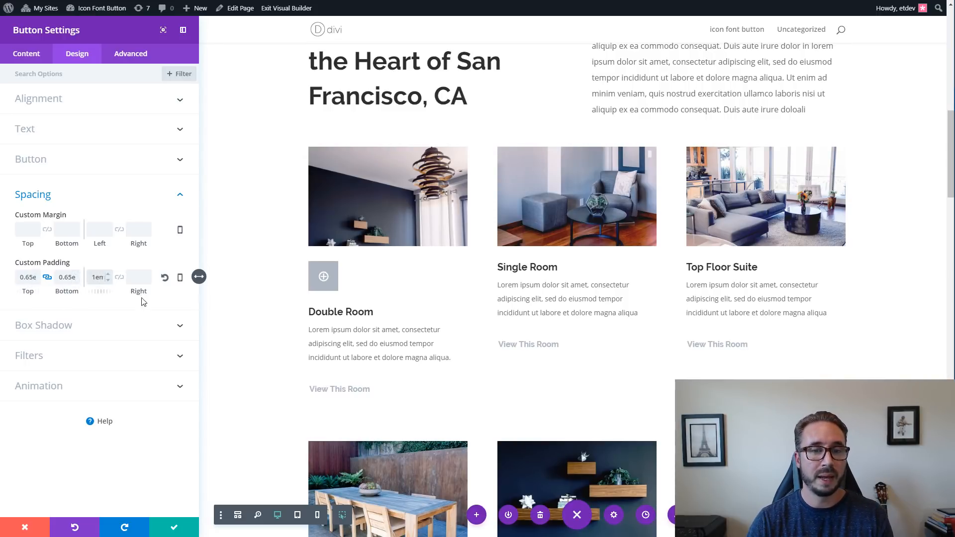
click(120, 279)
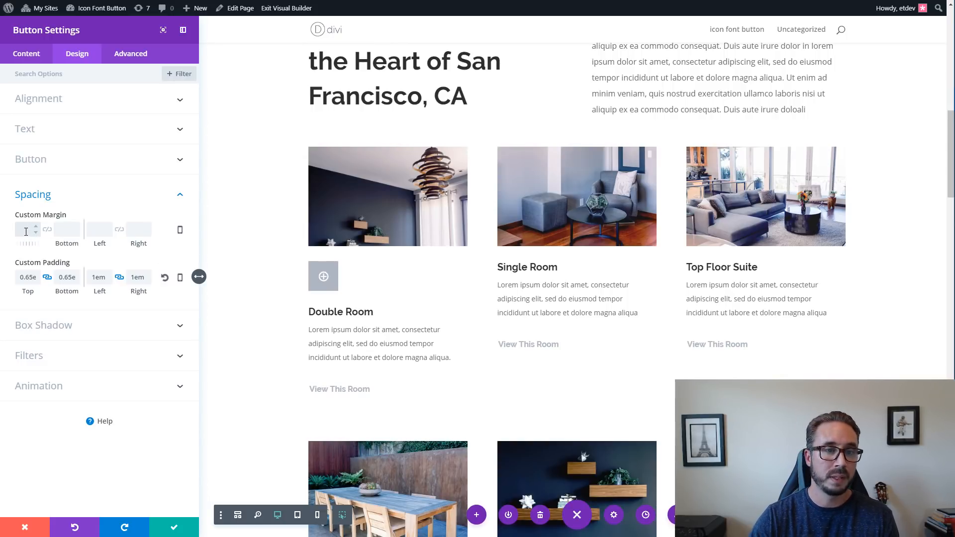
text(0)
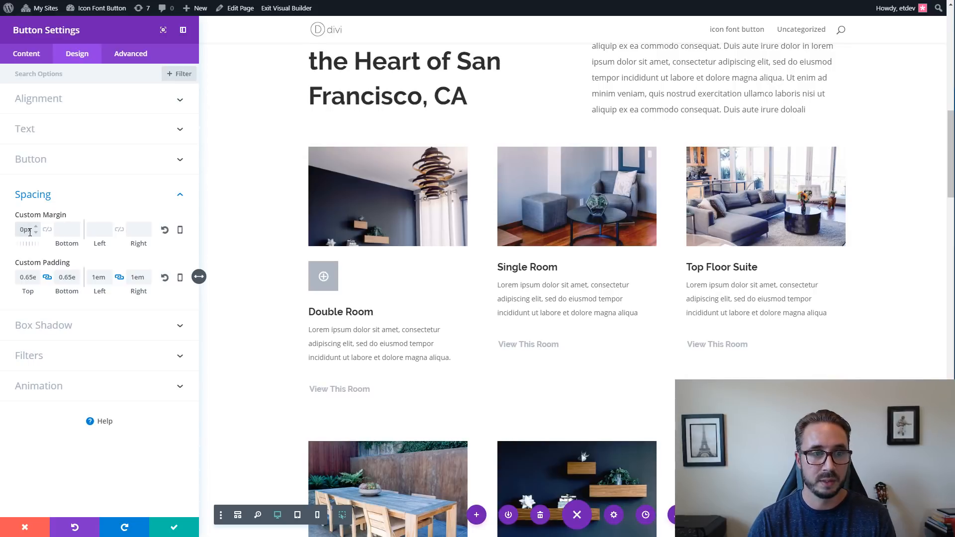
click(166, 230)
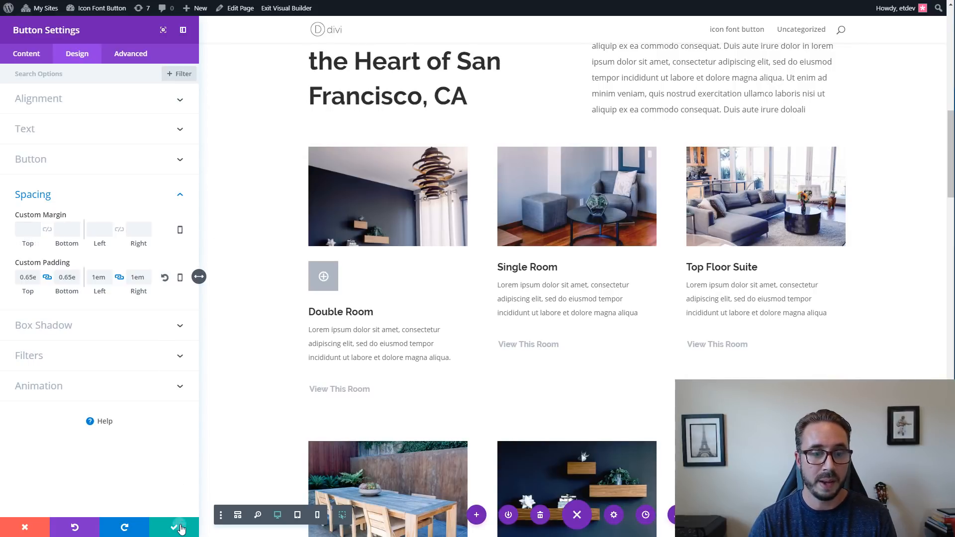
click(174, 527)
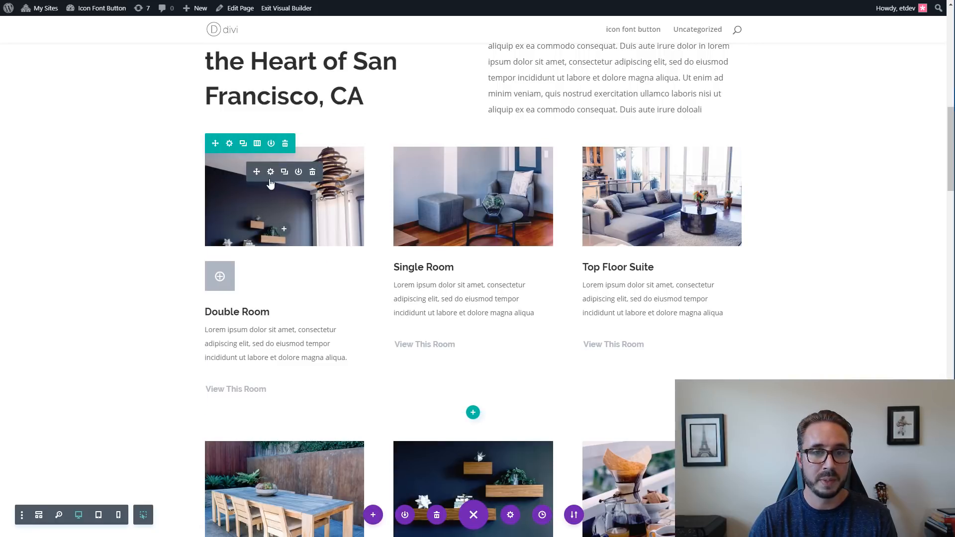
Set the Double Room image's bottom custom margin to 0px and save the image settings.
click(270, 174)
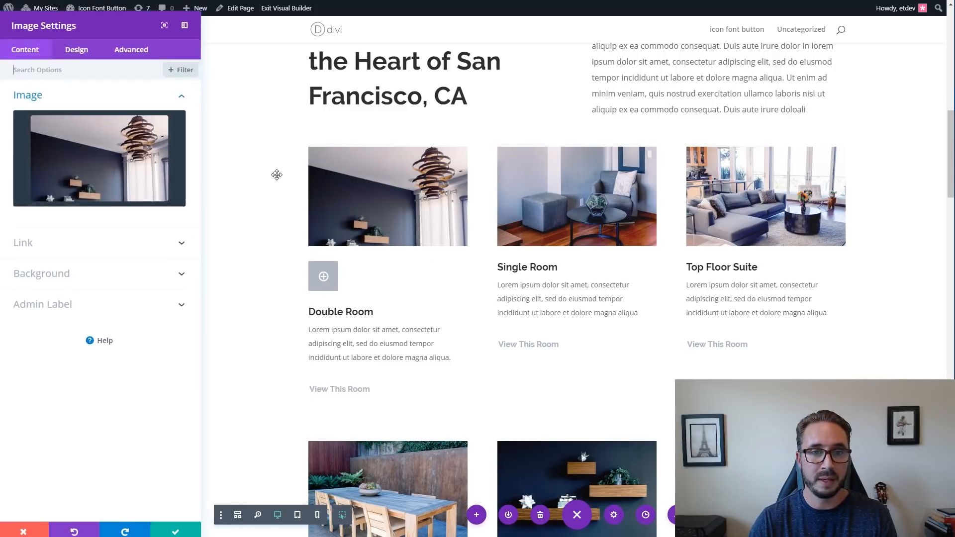
click(81, 54)
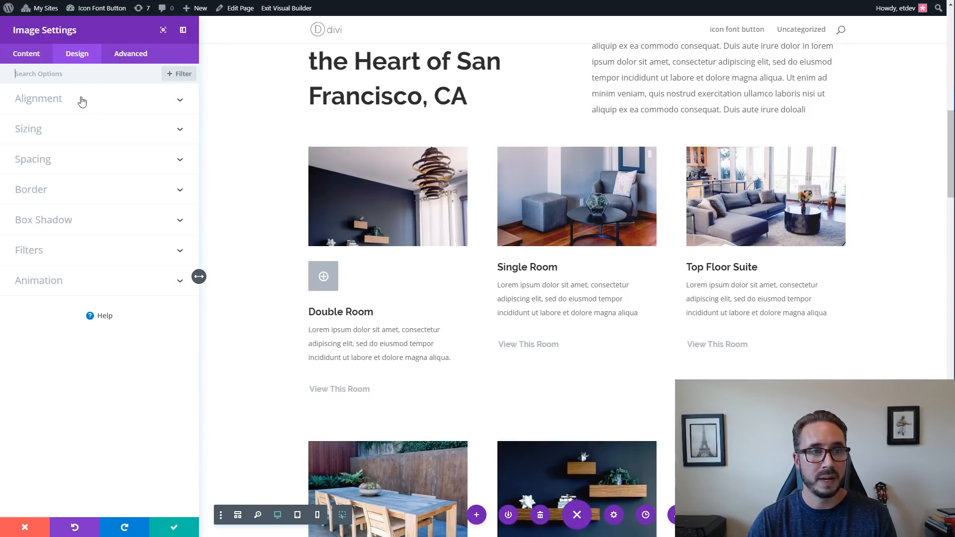
click(79, 161)
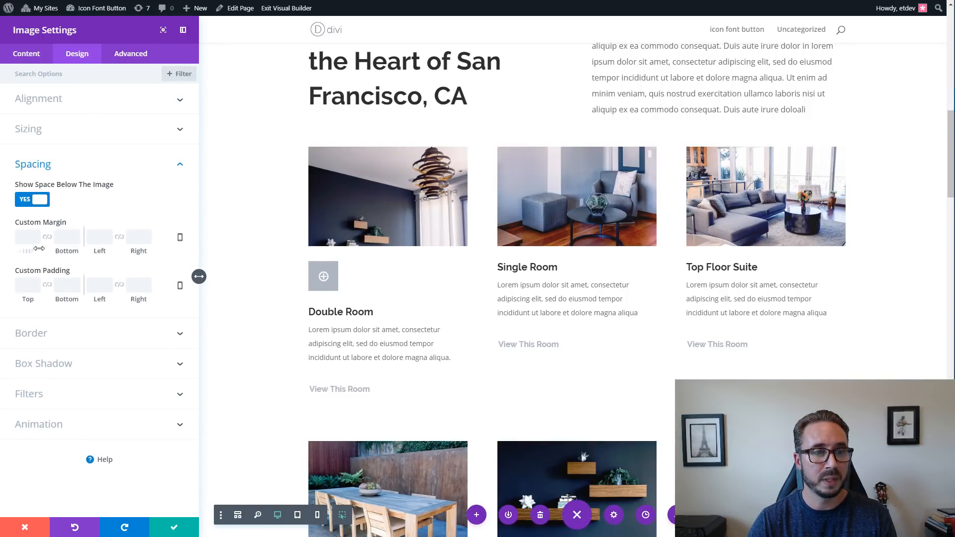
click(75, 234)
text(0)
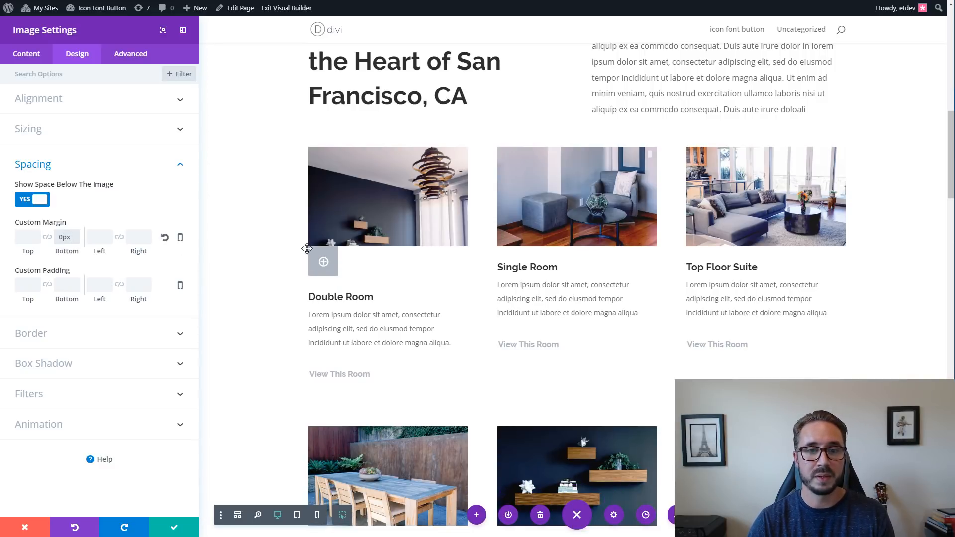
click(175, 528)
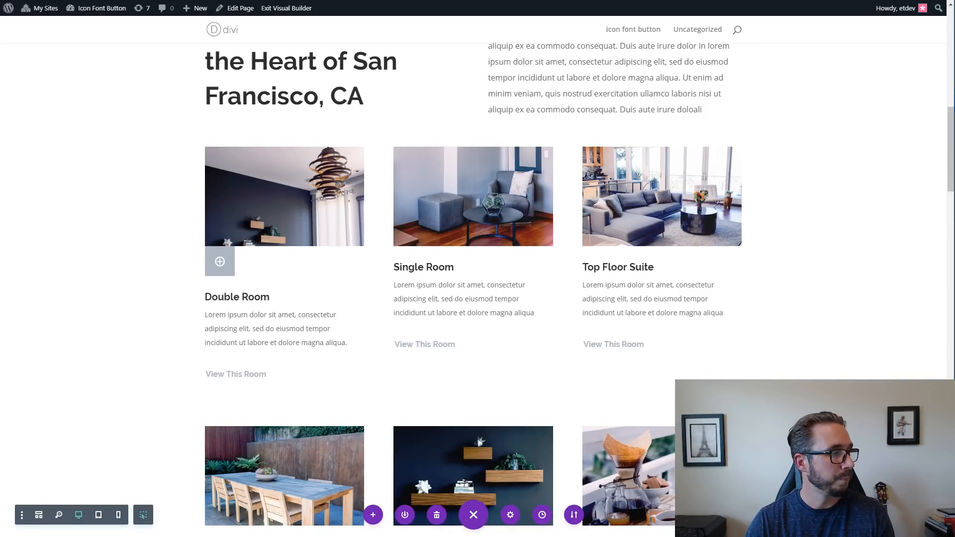
Open the spacing options in the Double Room icon button's design settings.
mouse_move(273, 255)
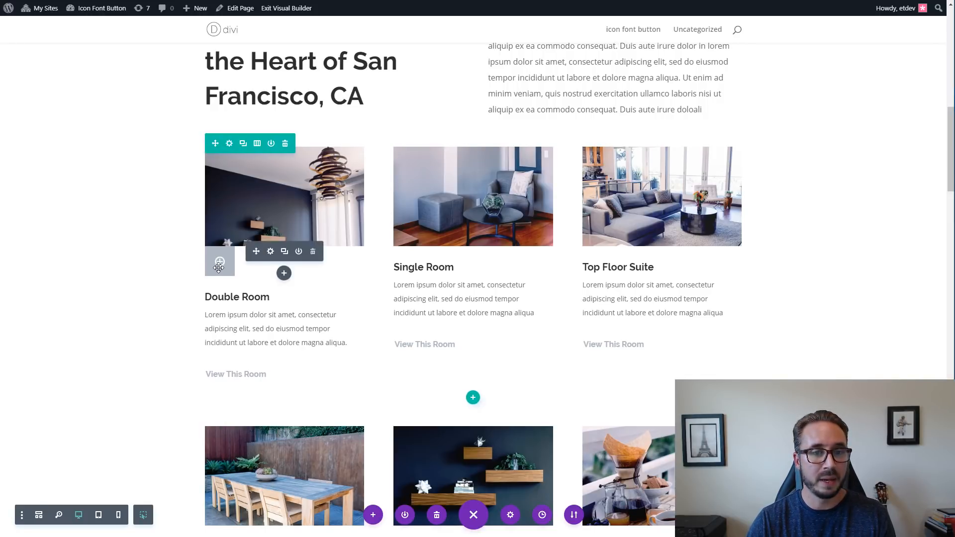
click(272, 252)
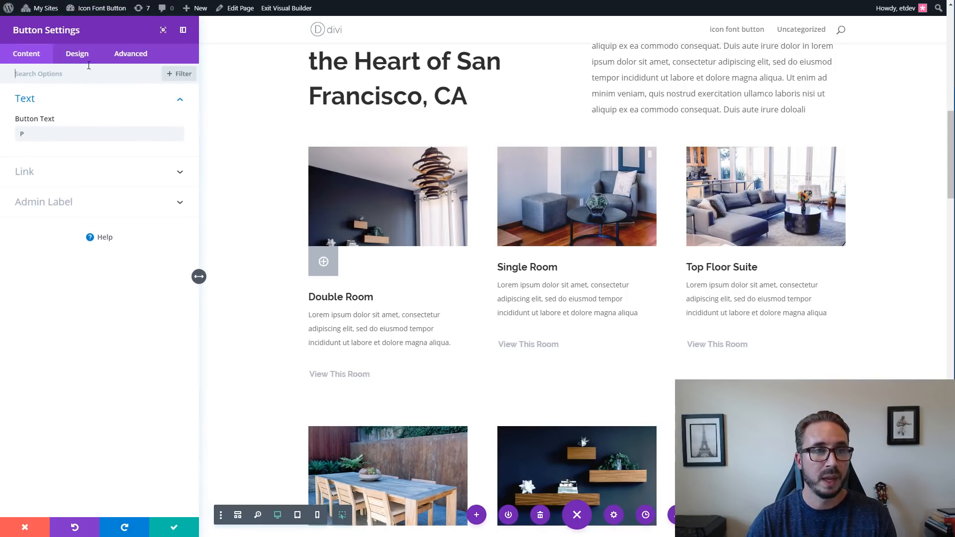
click(78, 53)
click(84, 189)
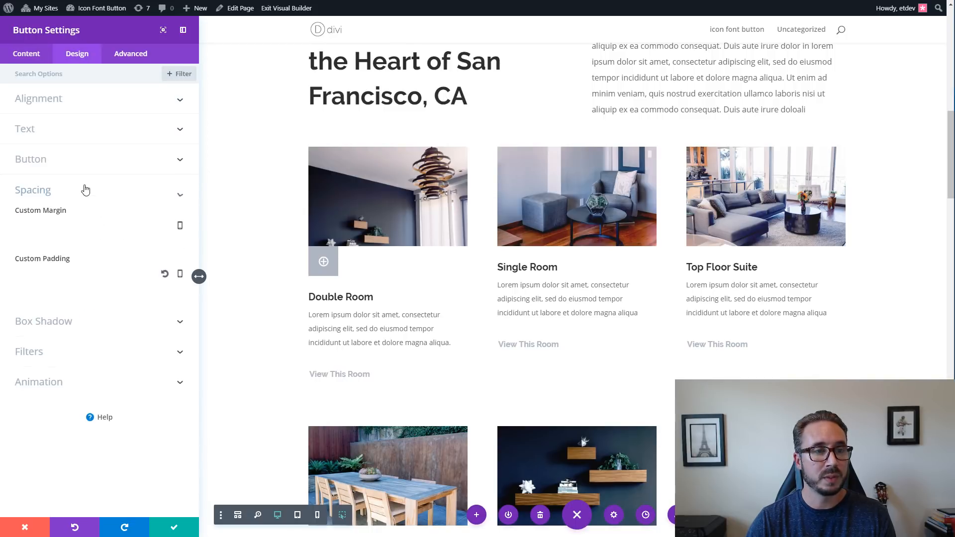
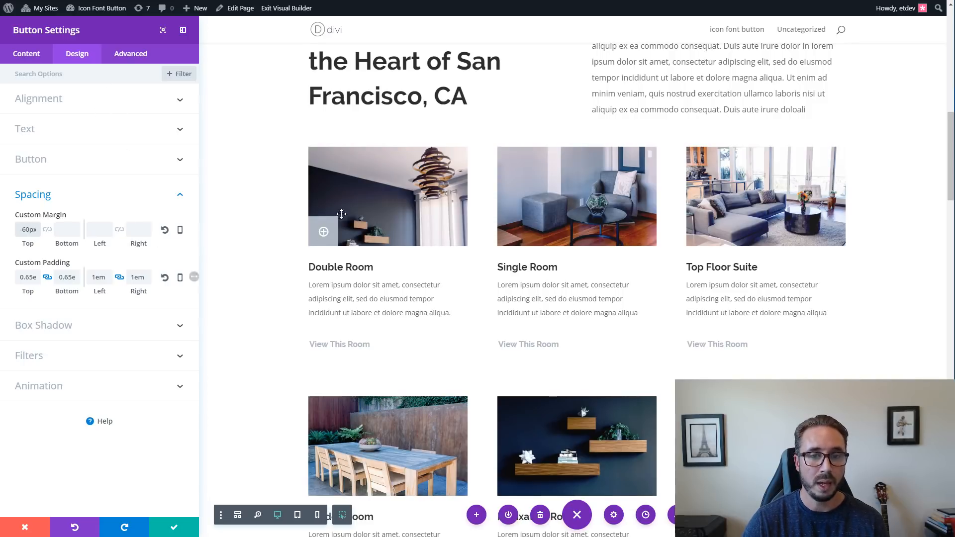
Set the Double Room icon button's alignment to right, trying the centre and left options too, and save the button settings.
click(112, 105)
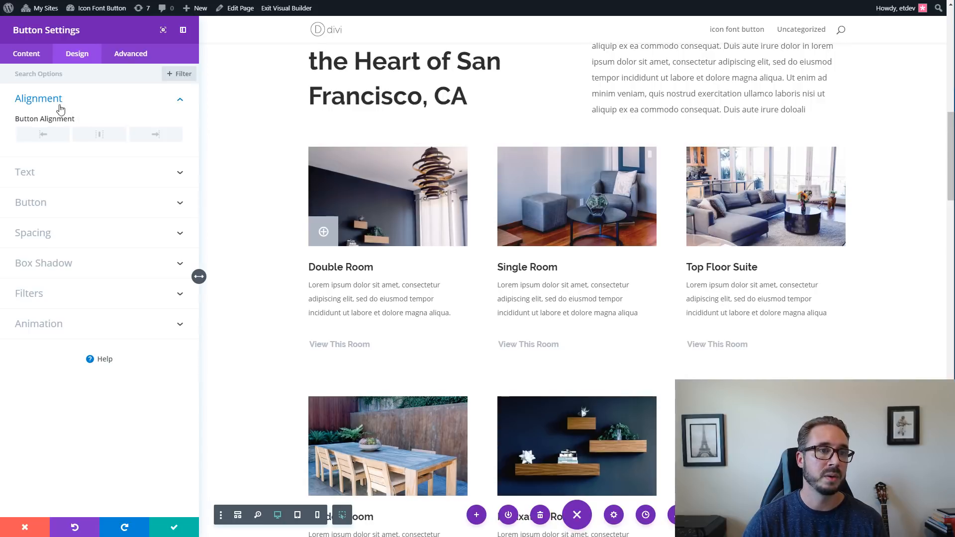
click(156, 135)
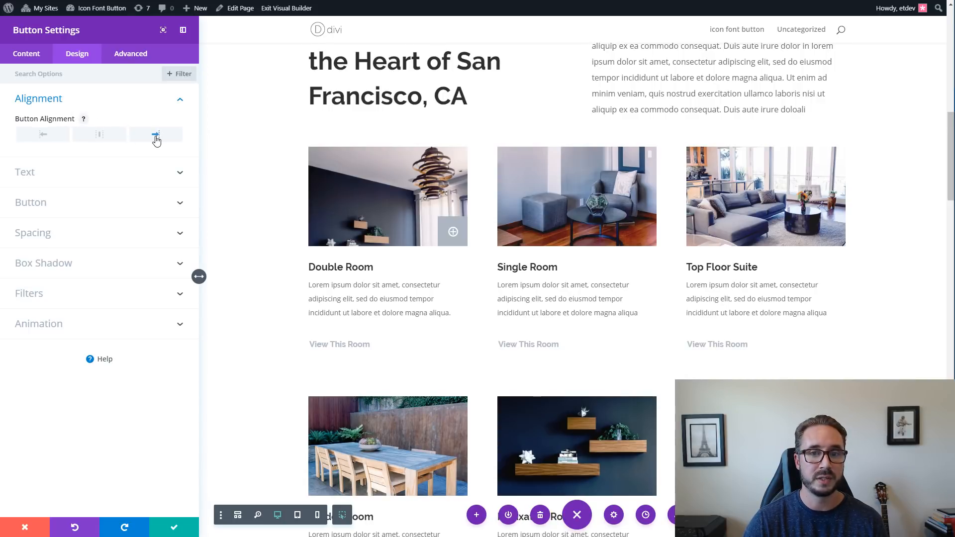
click(102, 138)
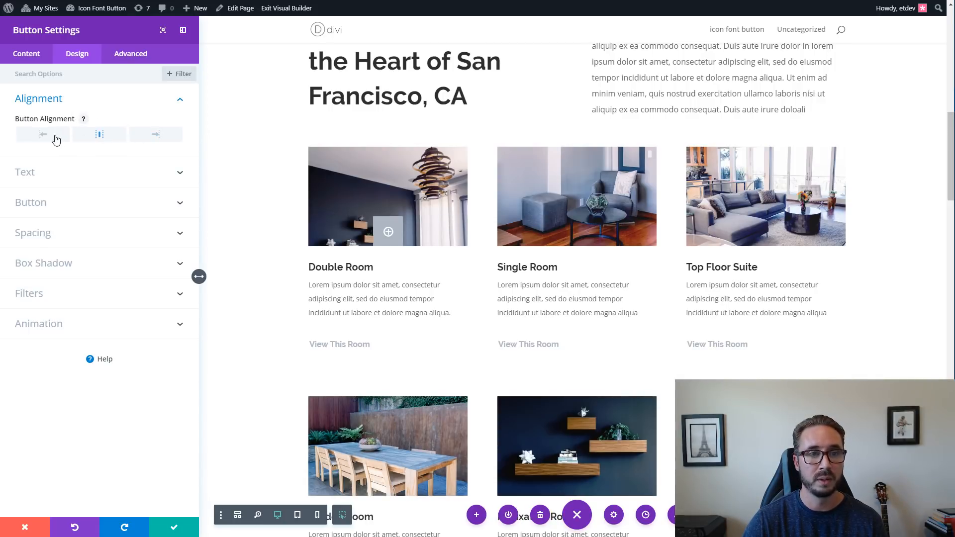
click(54, 139)
click(152, 137)
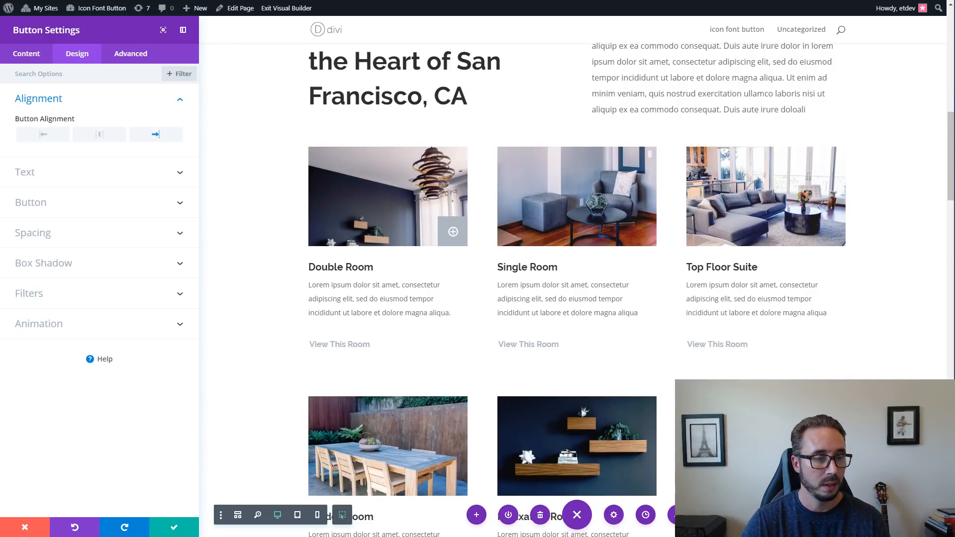
click(175, 529)
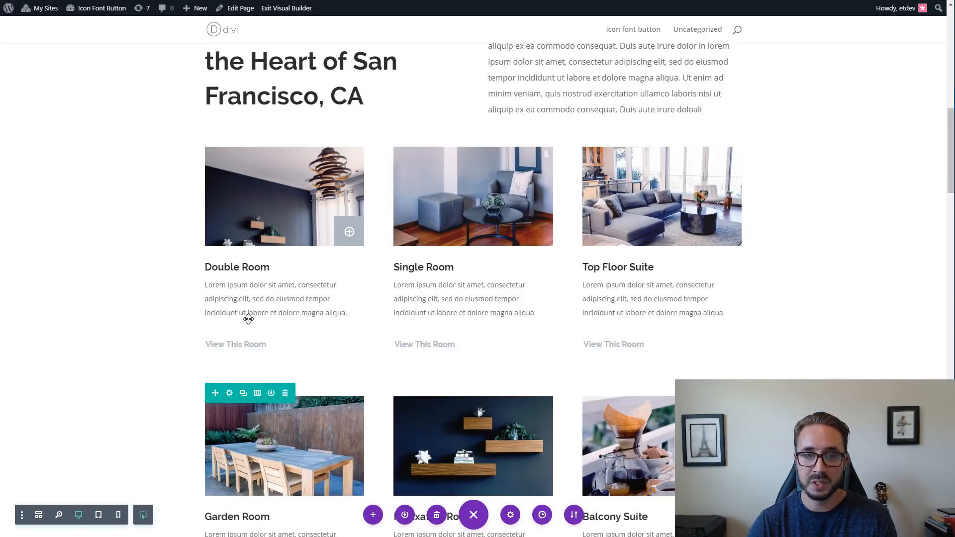
Extend the Double Room image's styles to all images throughout this section.
right_click(269, 183)
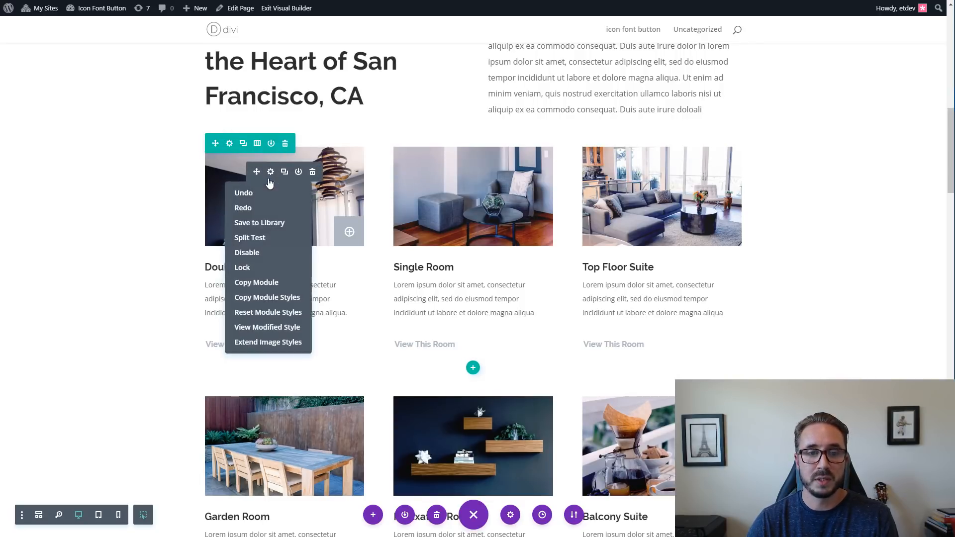
click(273, 342)
click(120, 105)
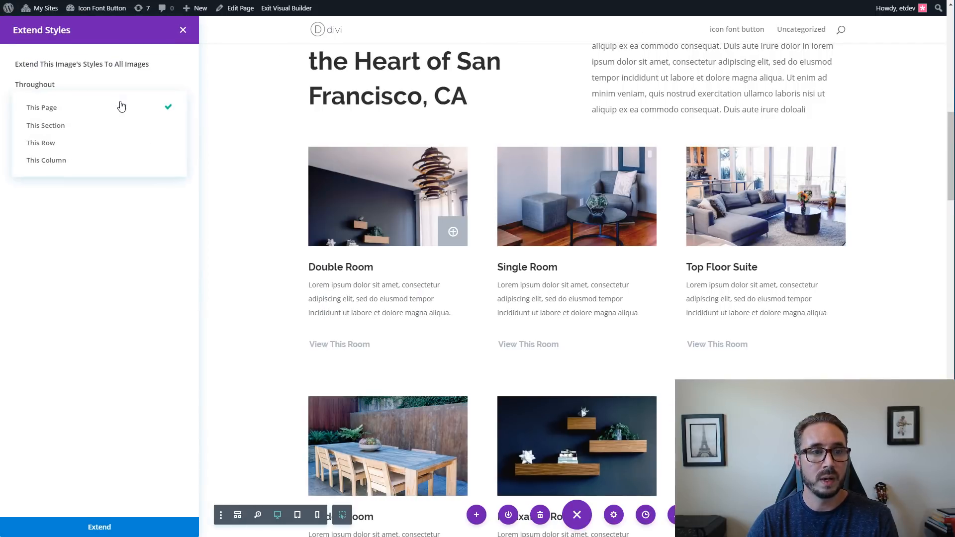
click(120, 127)
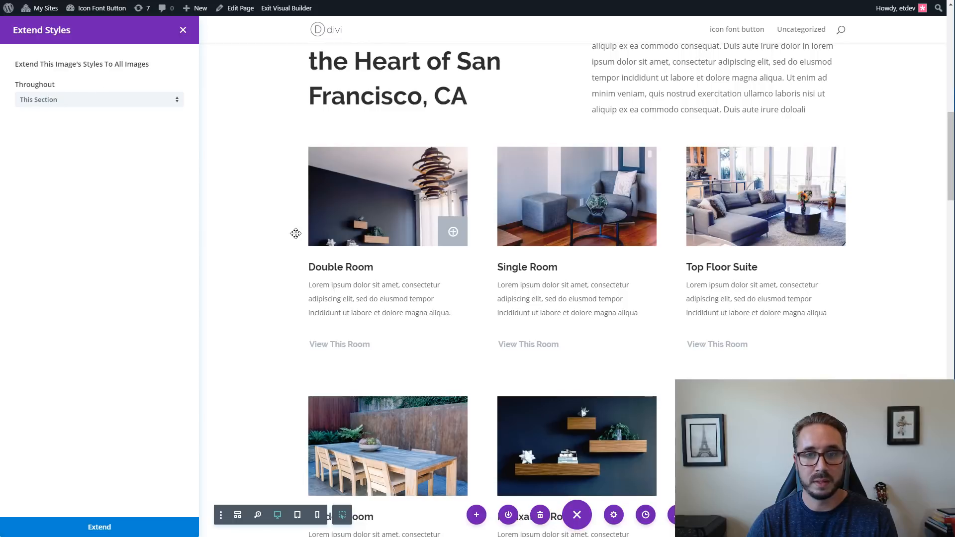
scroll(676, 322, down, 3)
scroll(676, 322, up, 2)
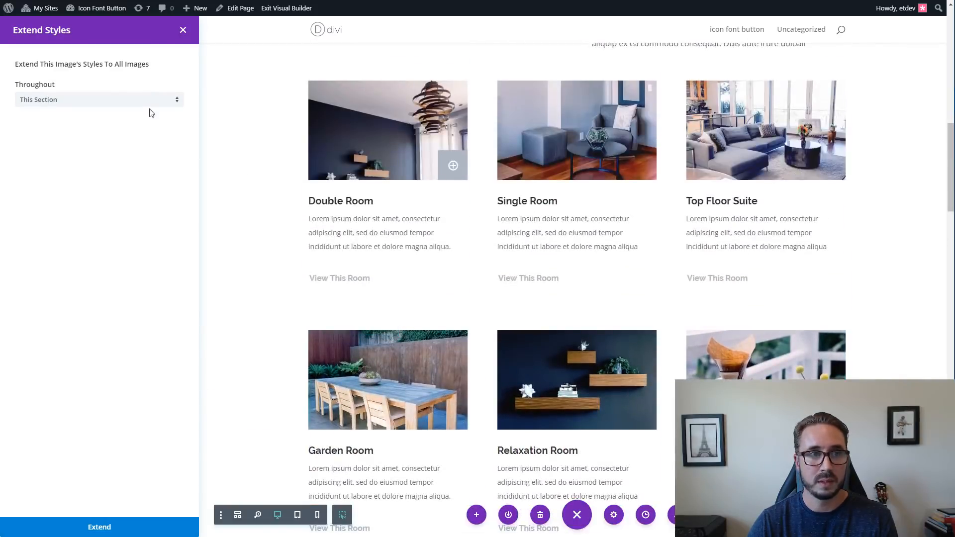
click(95, 526)
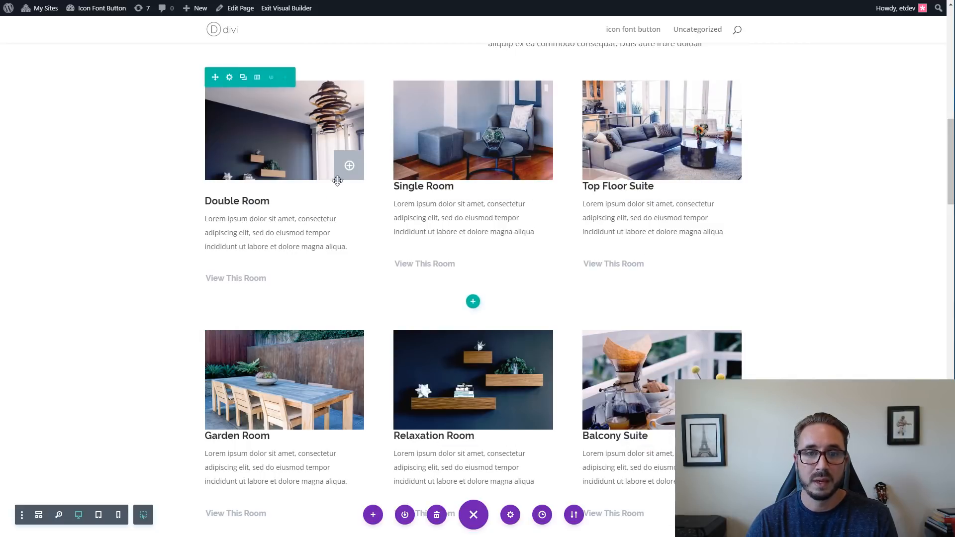
Copy the Double Room icon button onto the other room images in both rows and review the resulting layout.
mouse_move(349, 162)
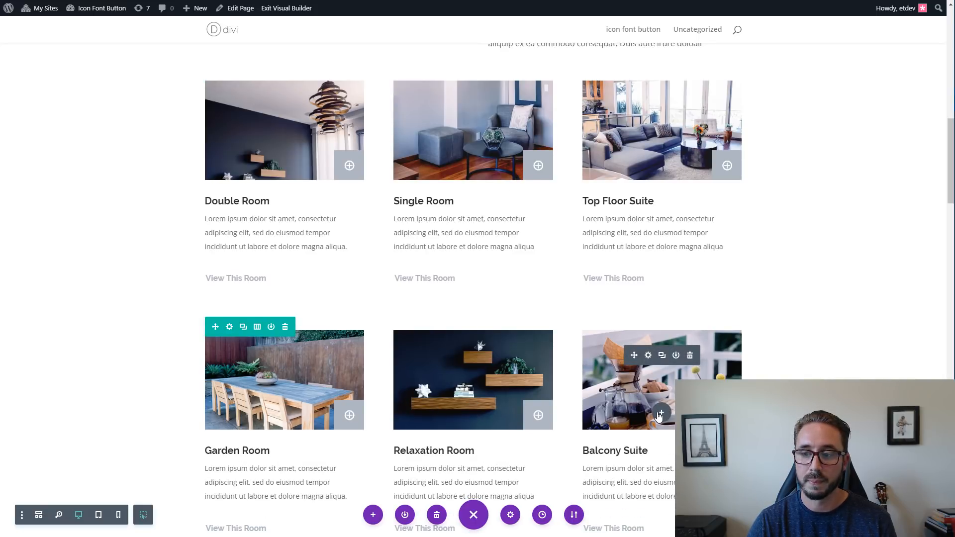
scroll(798, 284, down, 3)
scroll(800, 284, up, 3)
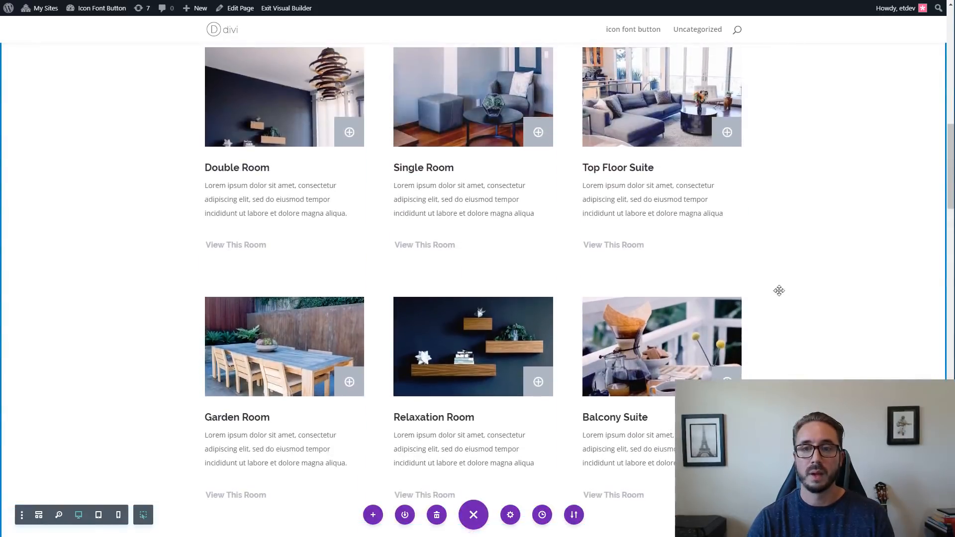
drag(453, 153, 323, 265)
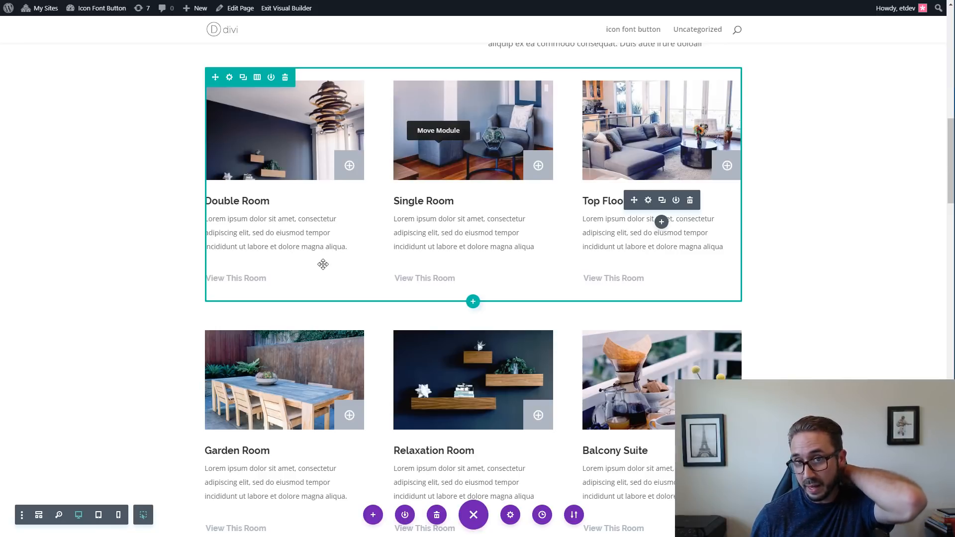
drag(323, 264, 323, 265)
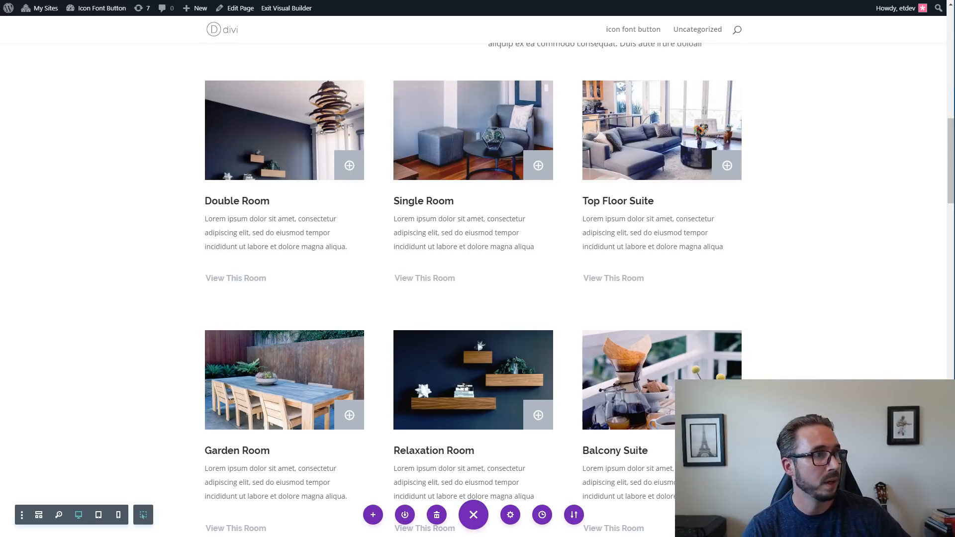